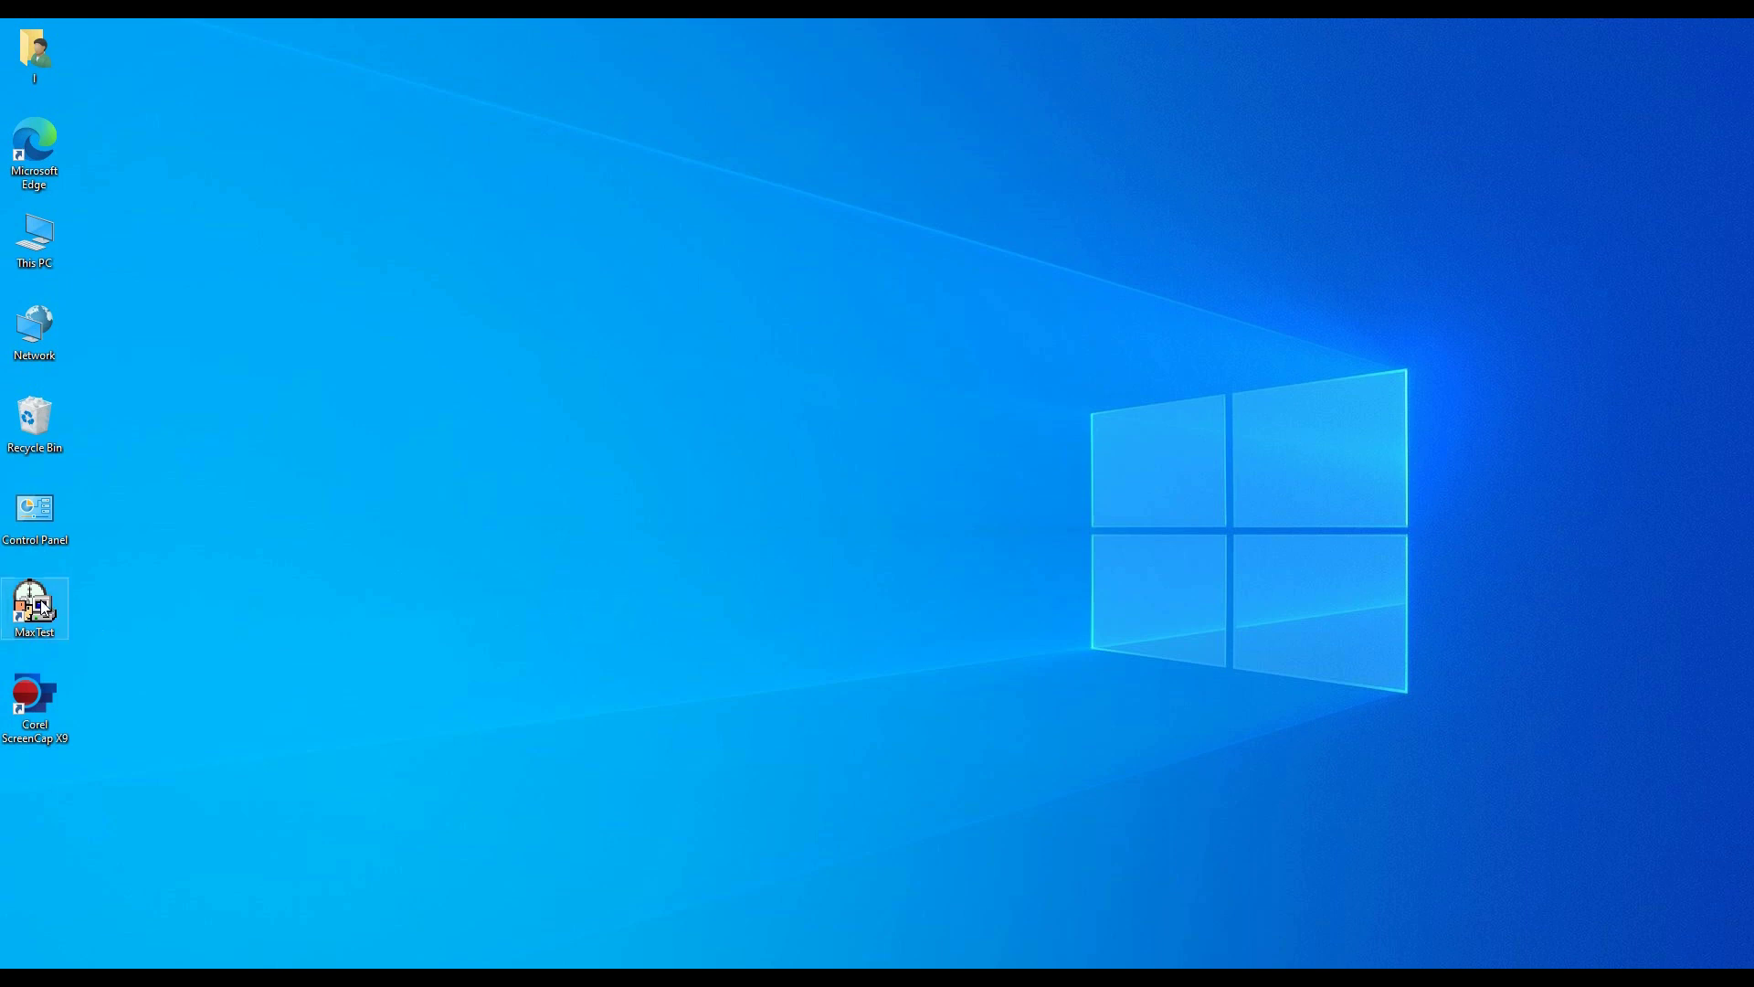
- Launch MaxTest, dismiss the load cell reminder and select the 5kN load sensor
{"action": "double_click", "coordinate": [40, 605]}
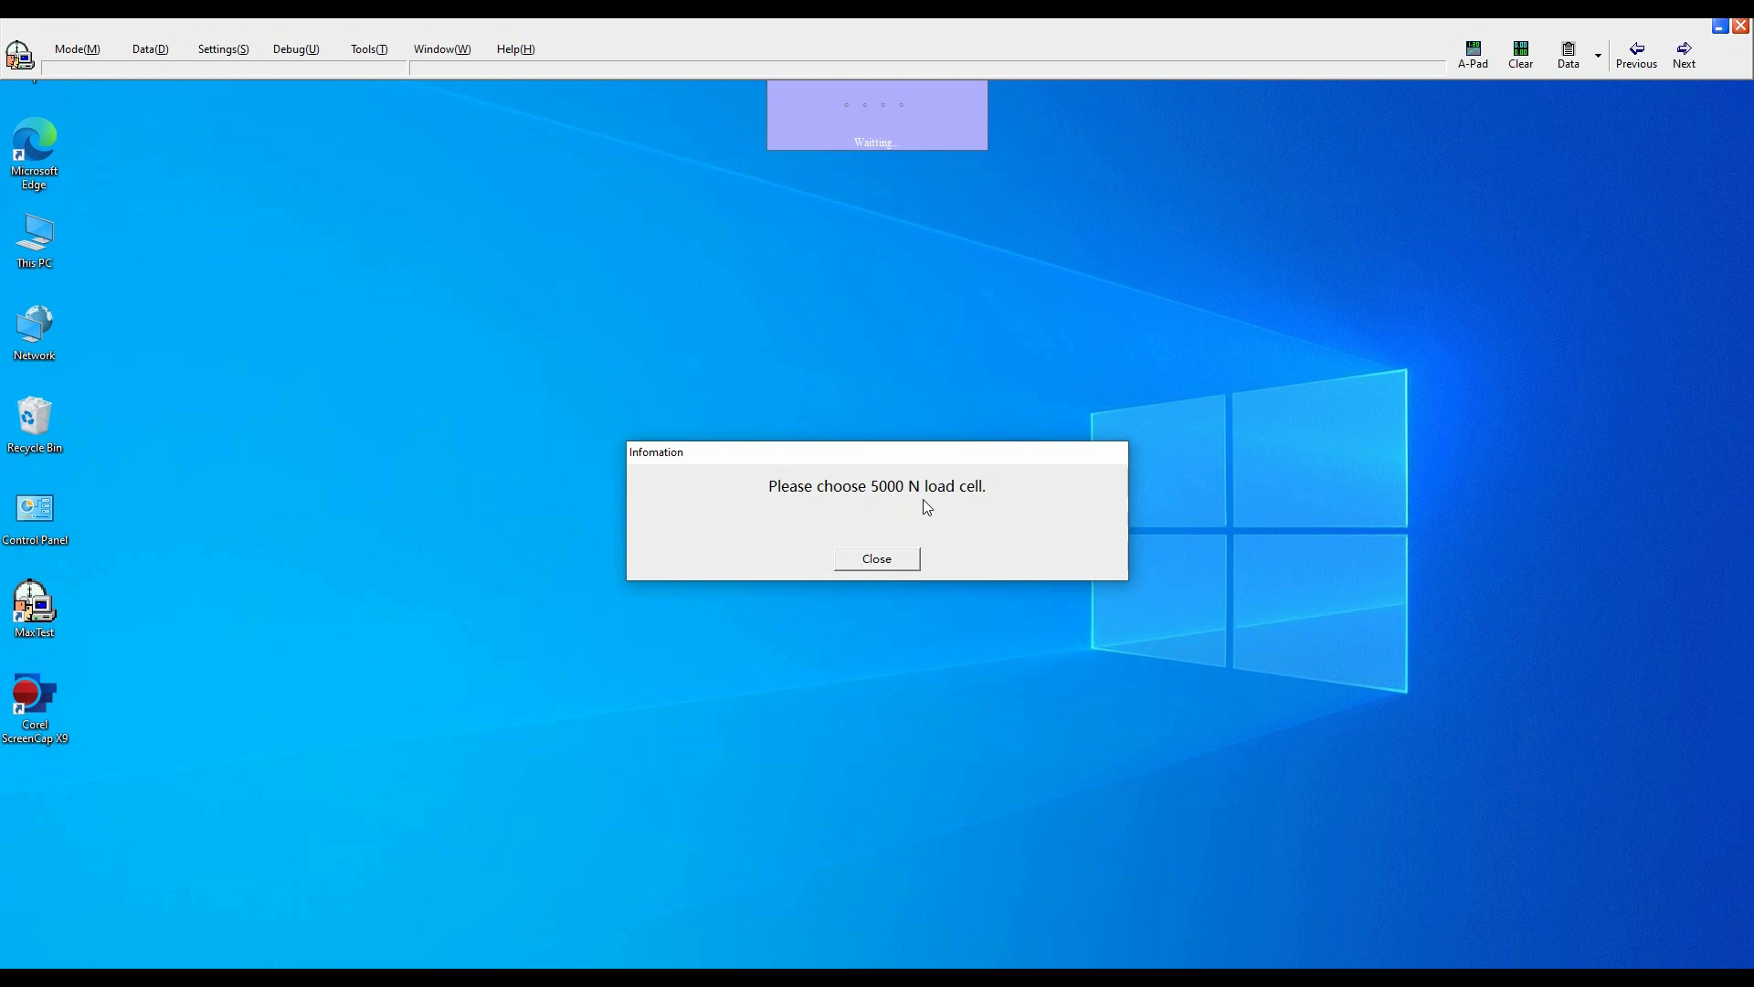
{"action": "left_click", "coordinate": [893, 560]}
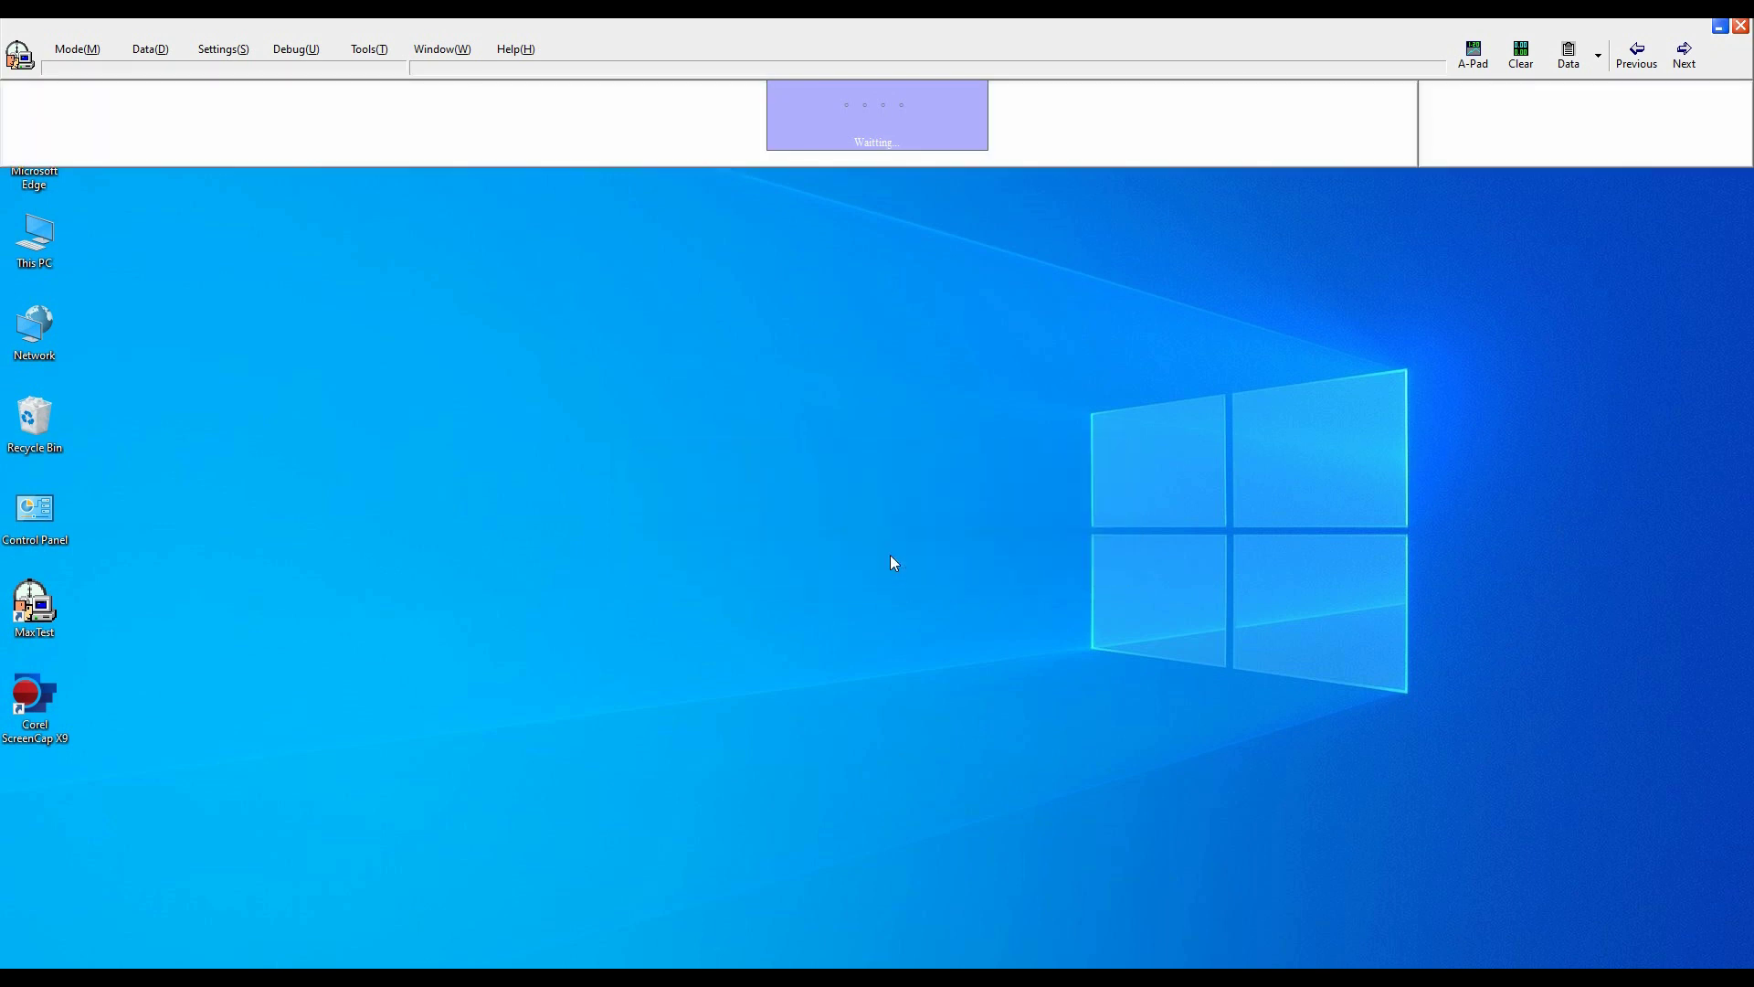
{"action": "left_click", "coordinate": [214, 55]}
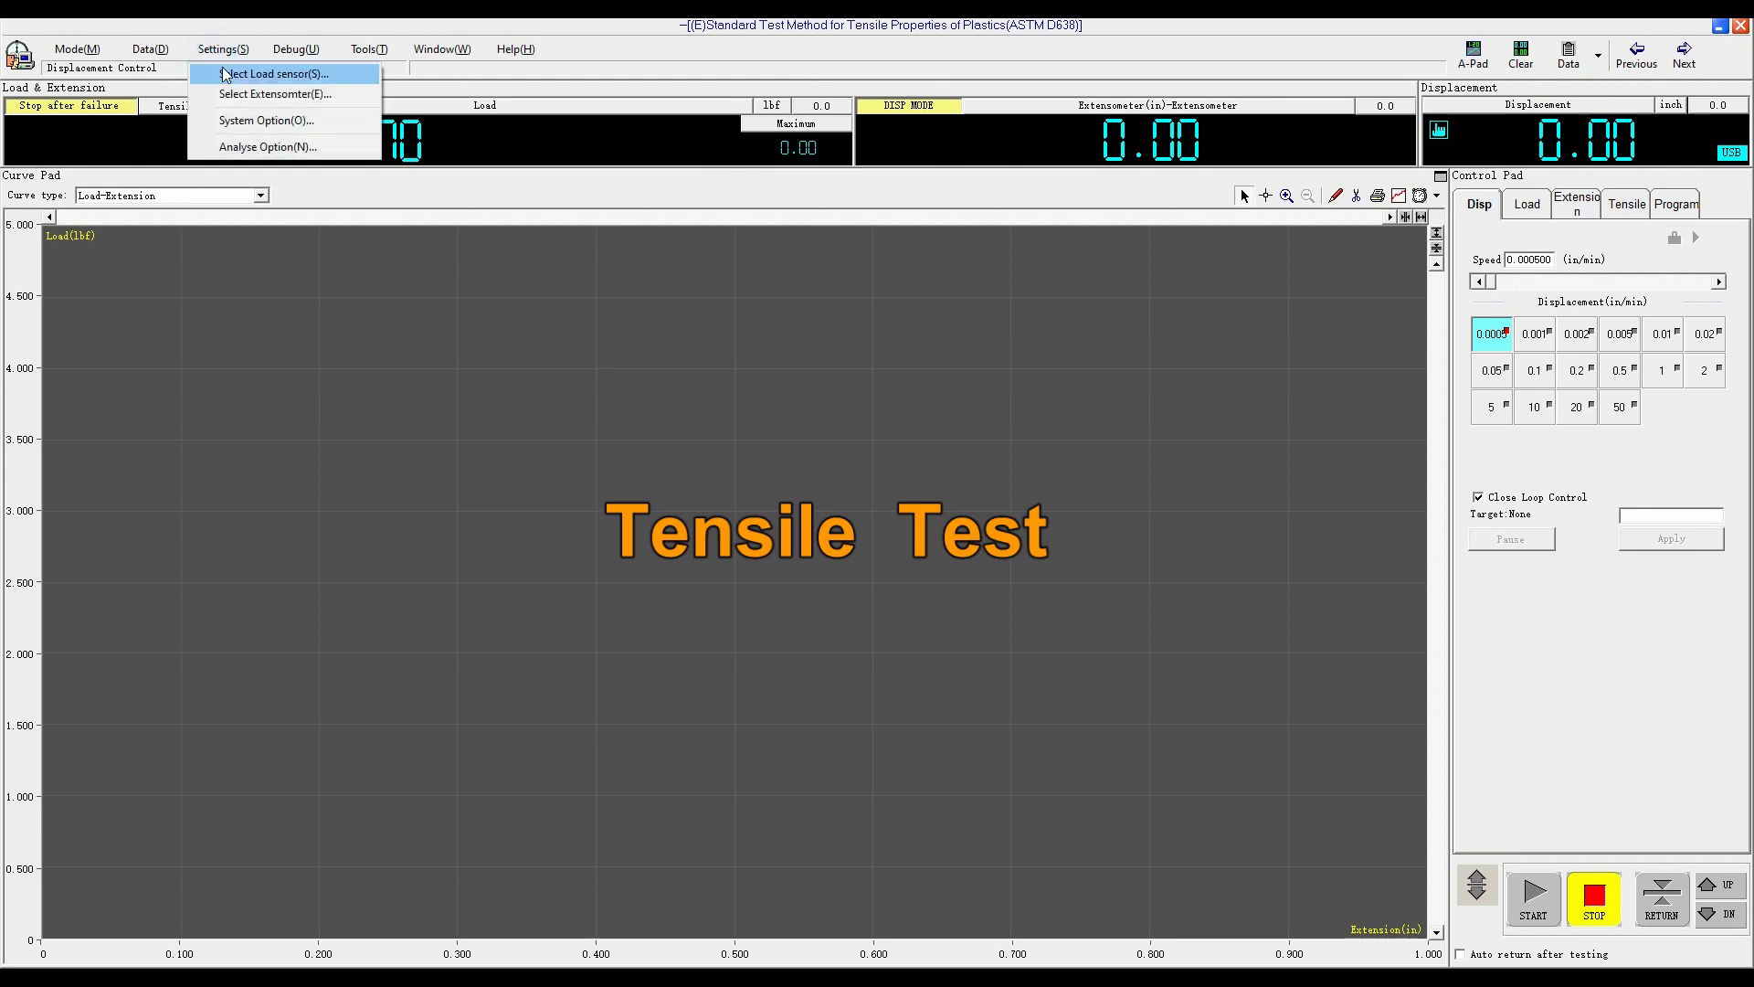
{"action": "left_click", "coordinate": [235, 75]}
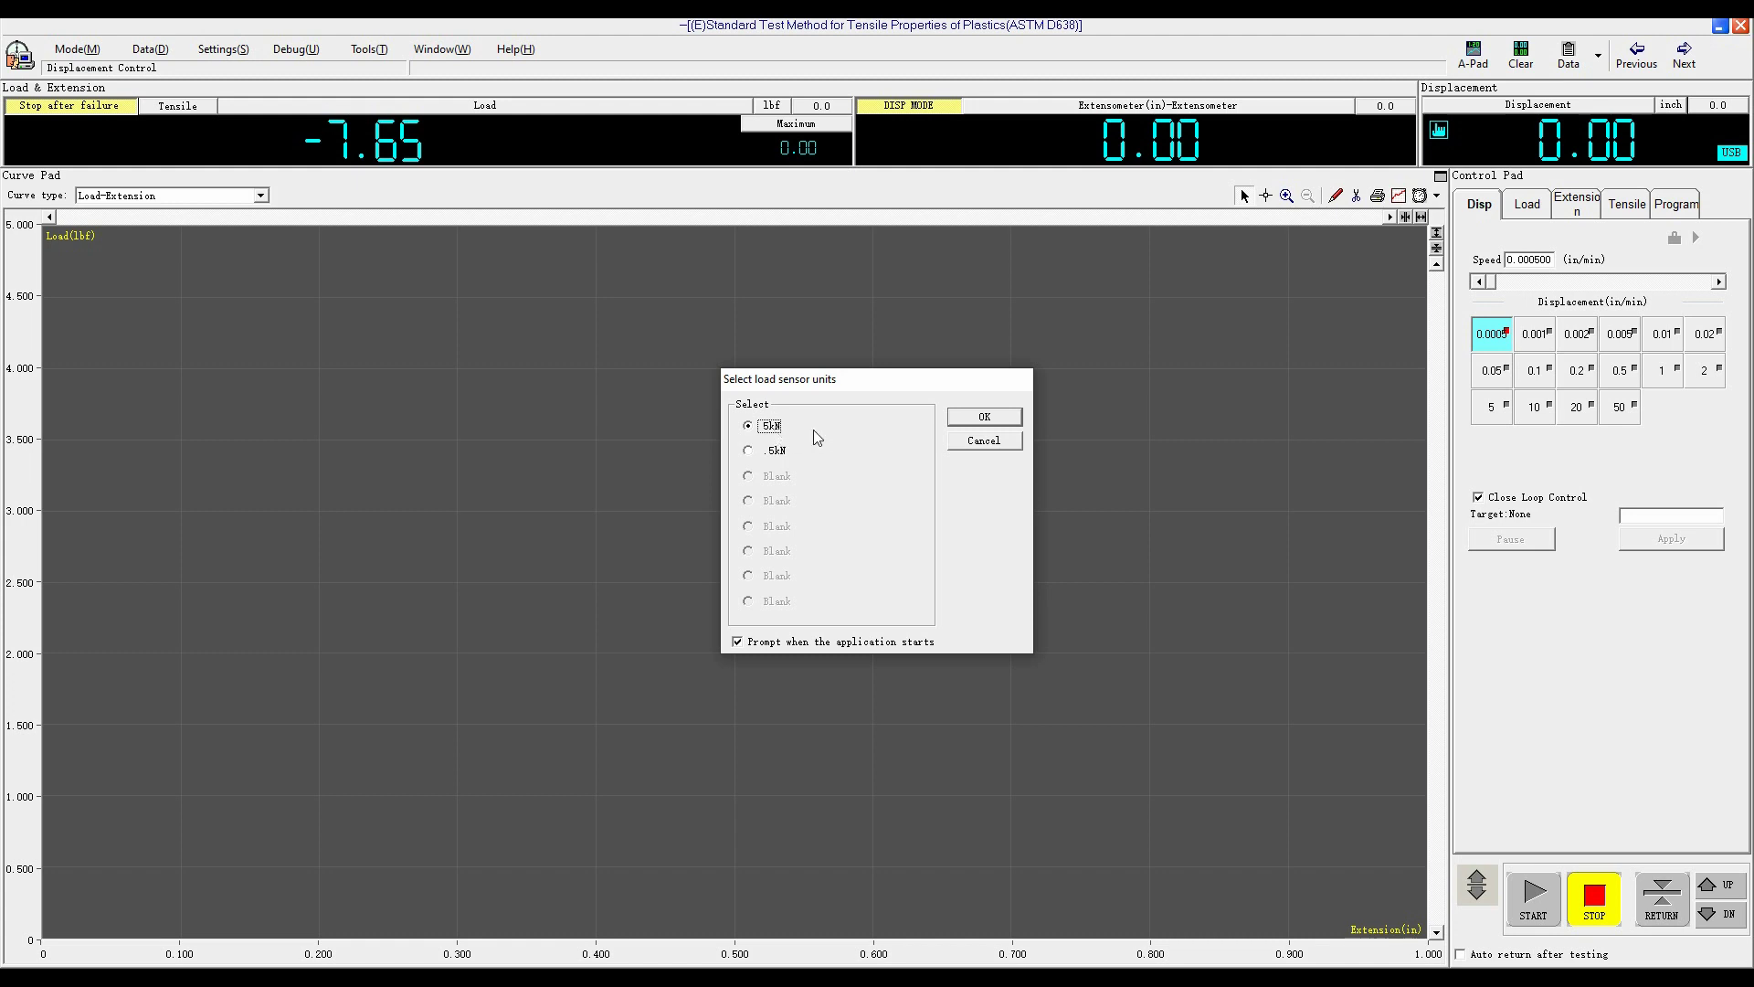
{"action": "left_click", "coordinate": [983, 418]}
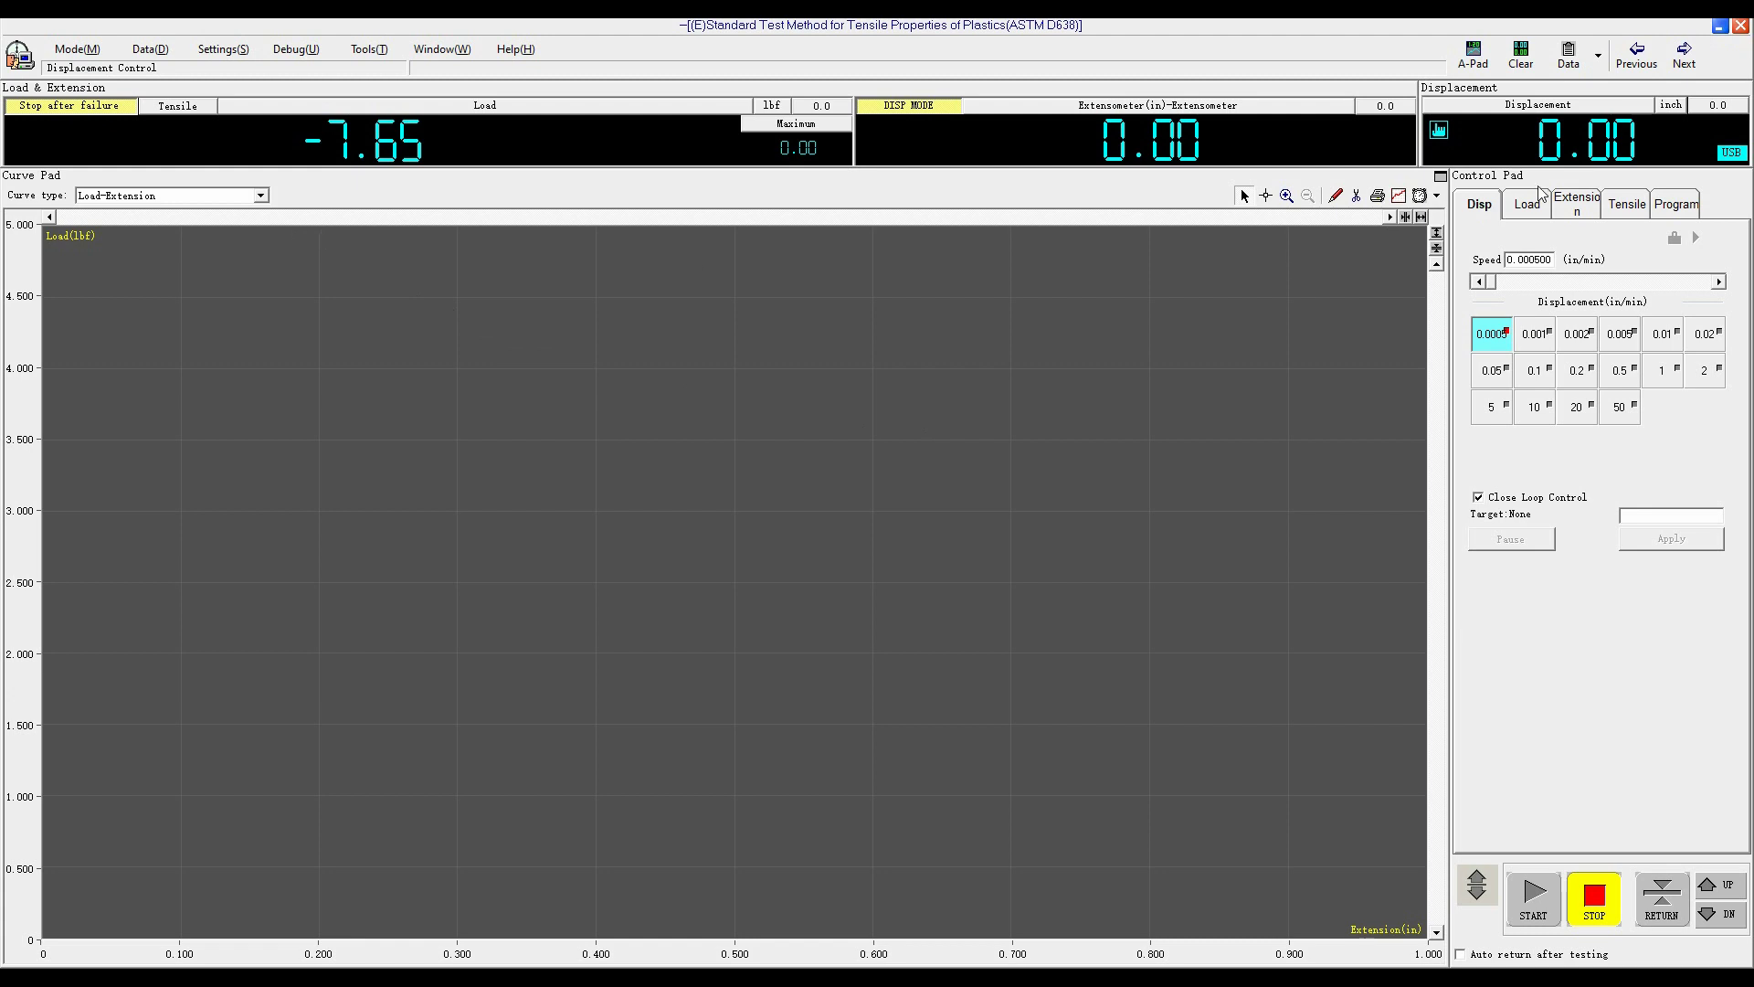
- Open the ASTM D638 plastics tensile data pad and fill a new specimen record from the Plastic template
{"action": "left_click", "coordinate": [1600, 68]}
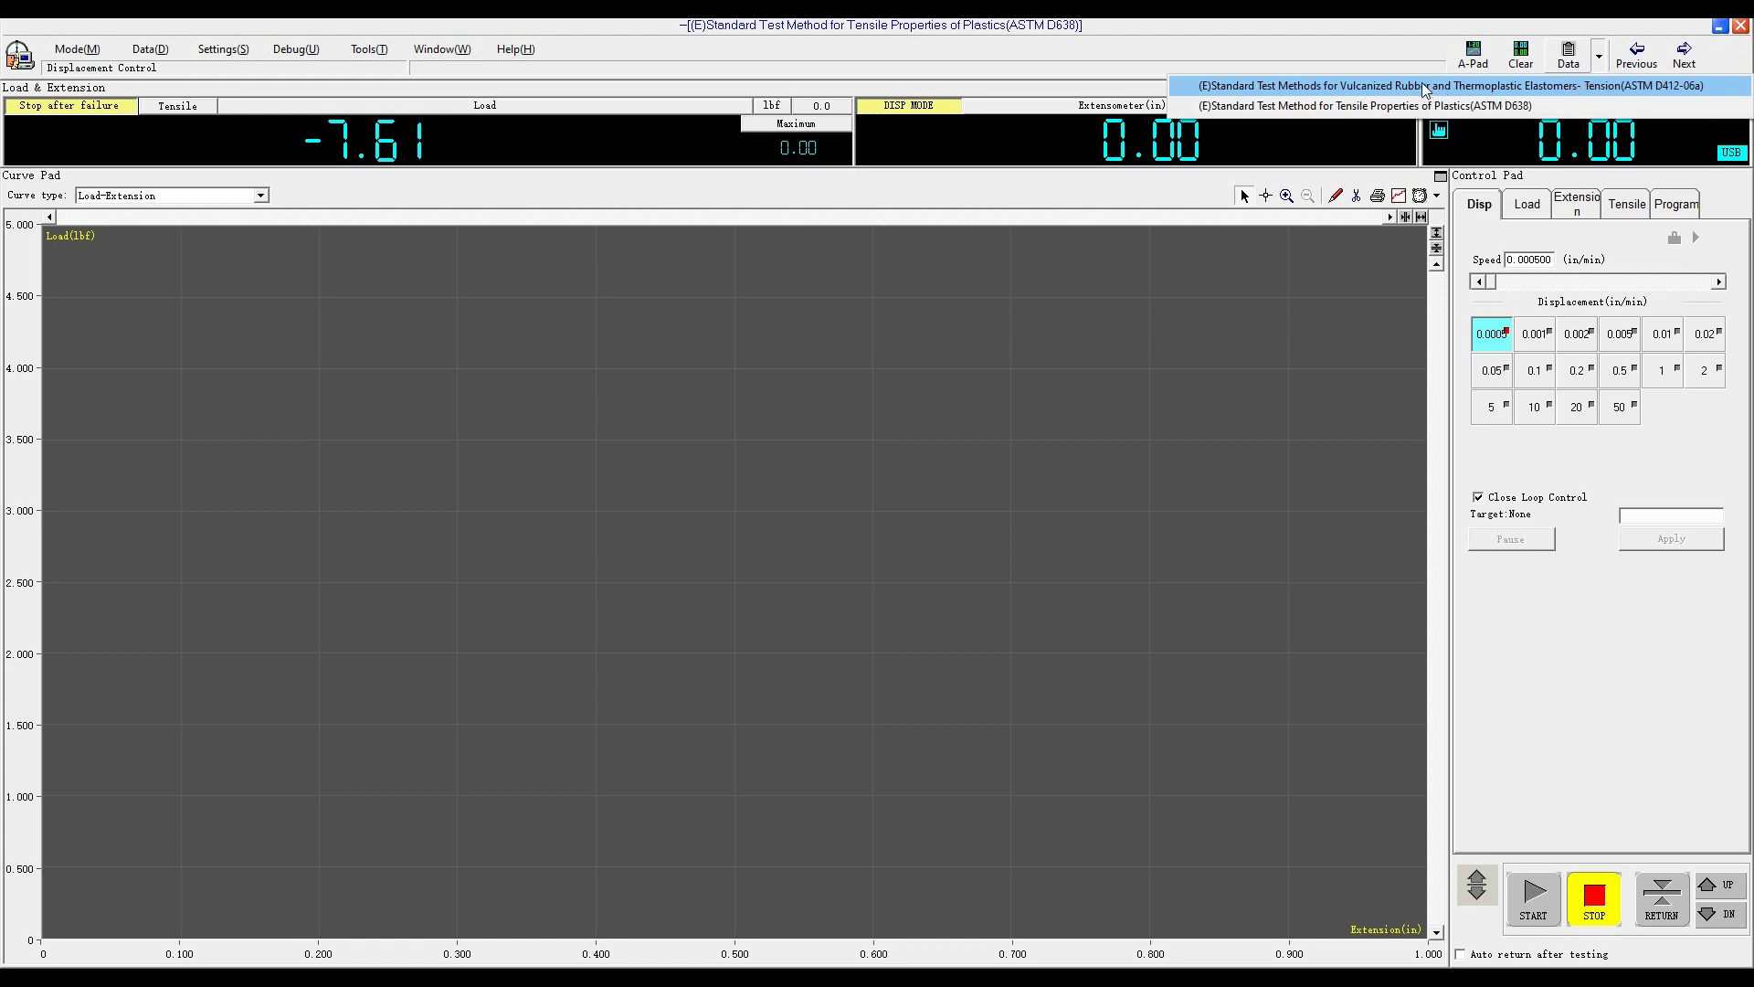
{"action": "left_click", "coordinate": [1362, 107]}
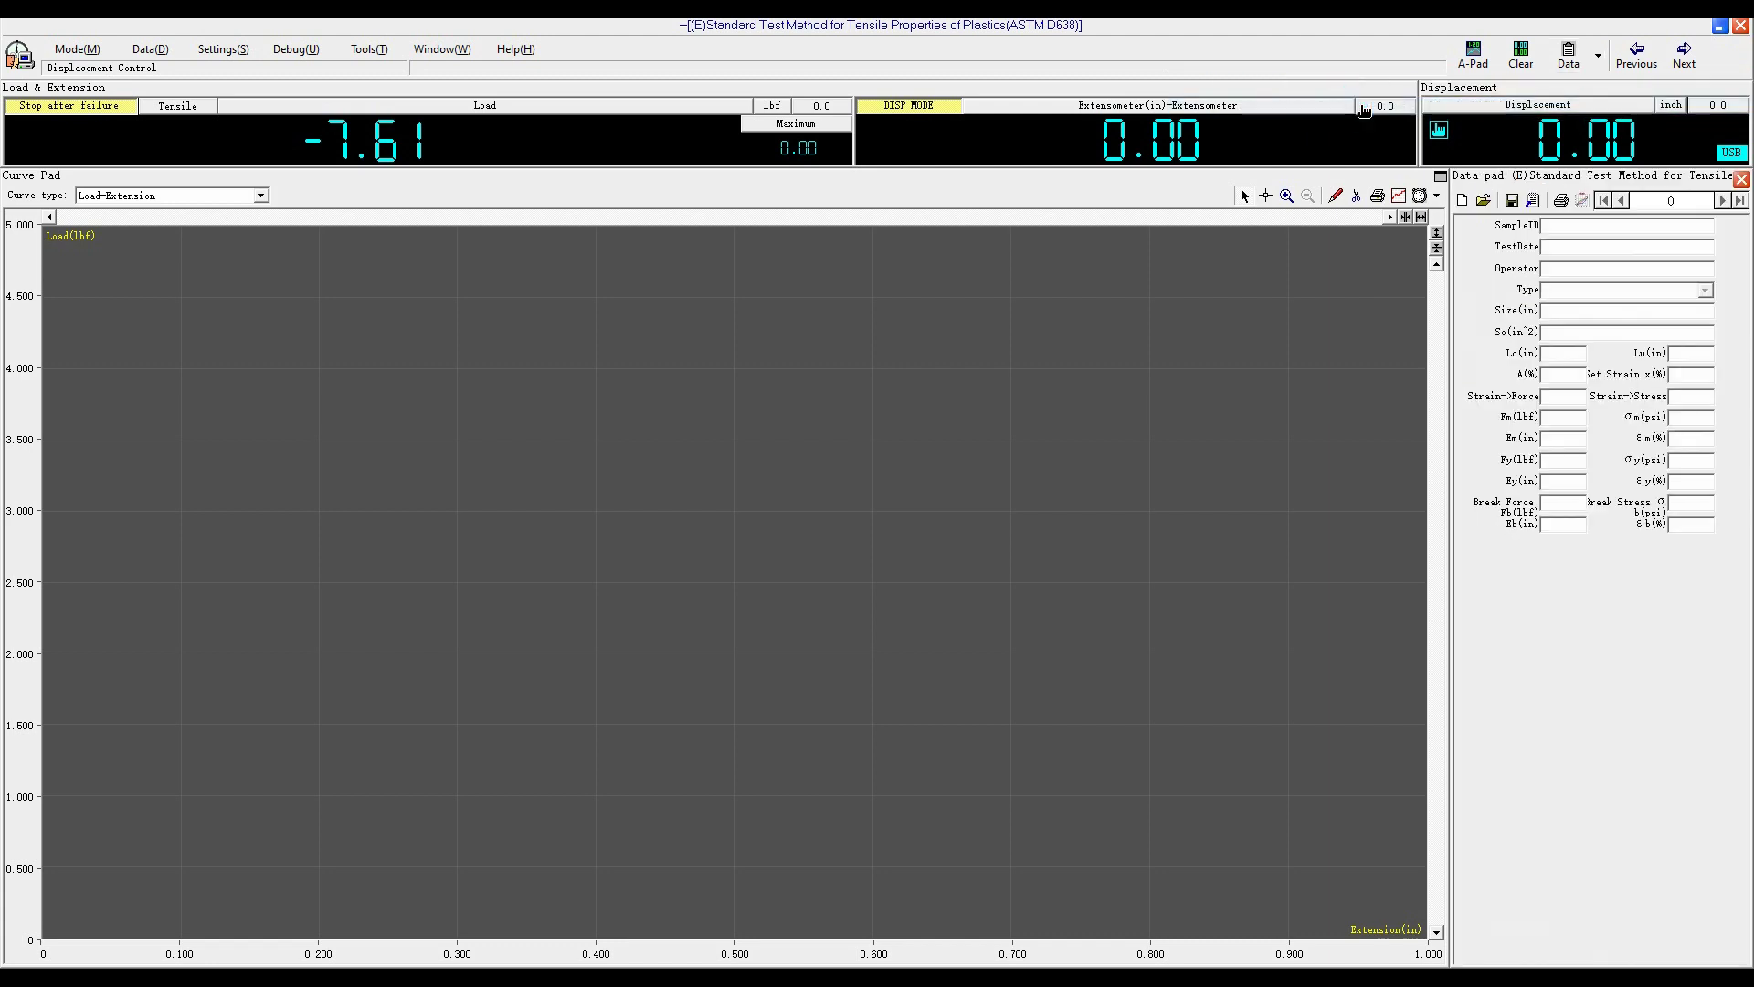
{"action": "left_click", "coordinate": [1461, 202]}
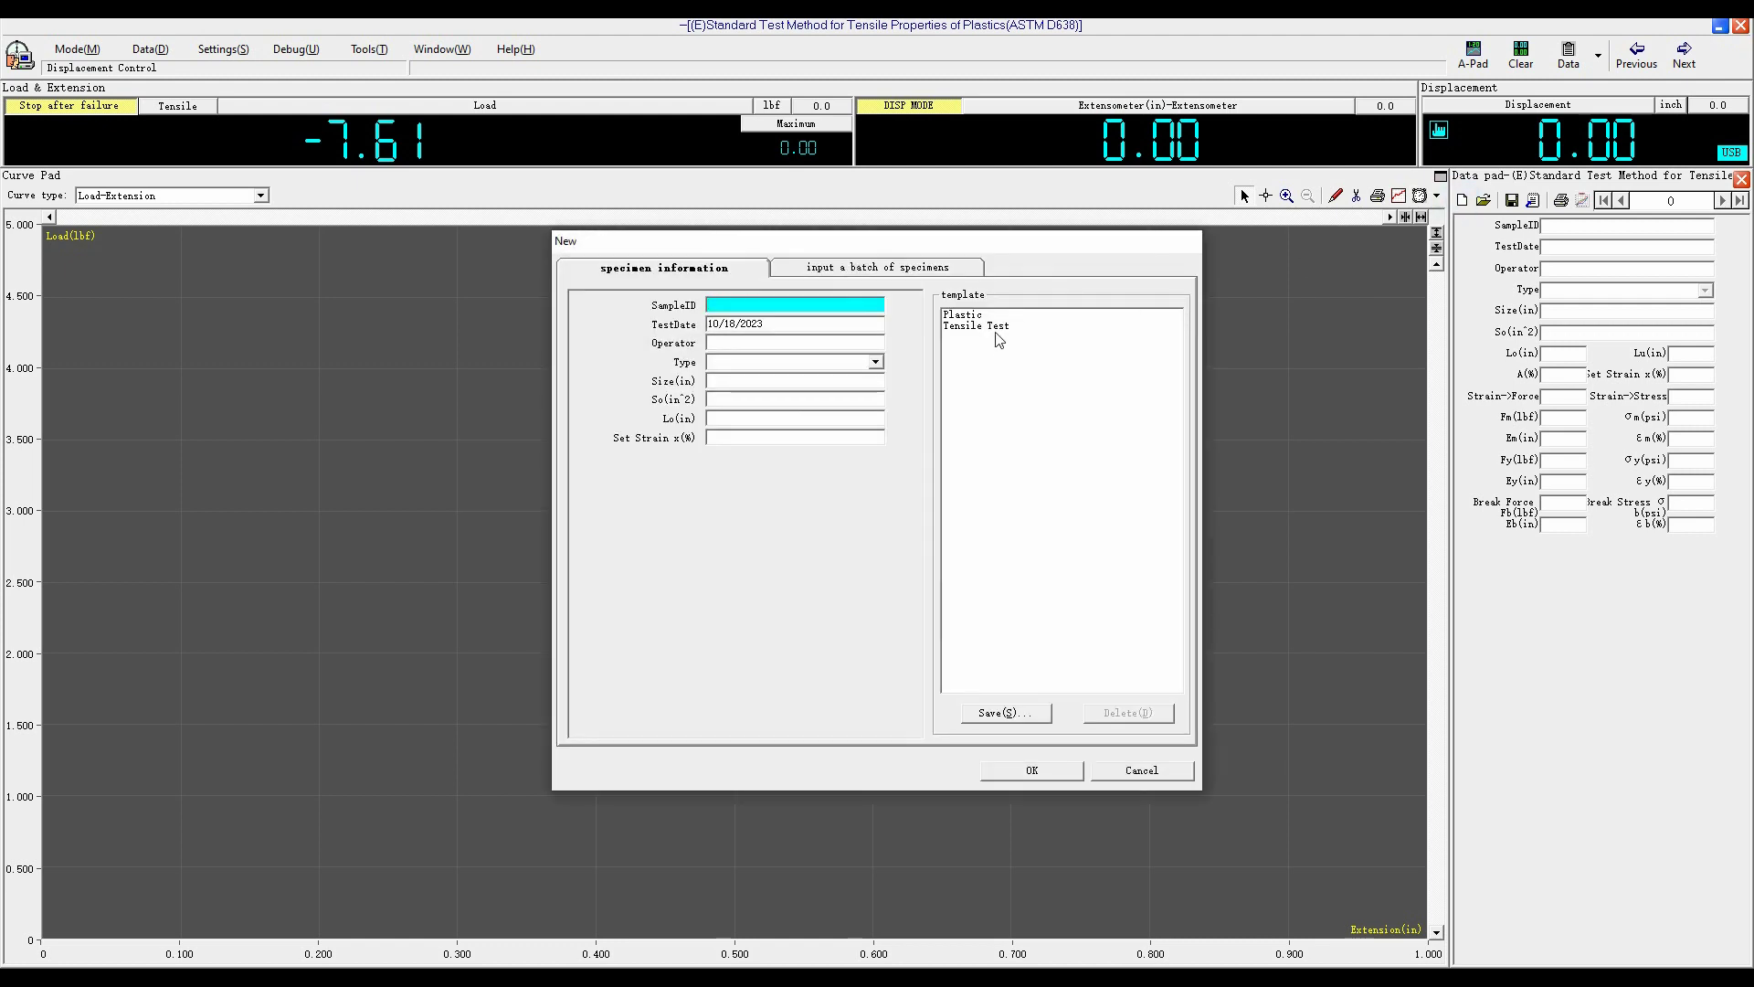
{"action": "left_click", "coordinate": [985, 314]}
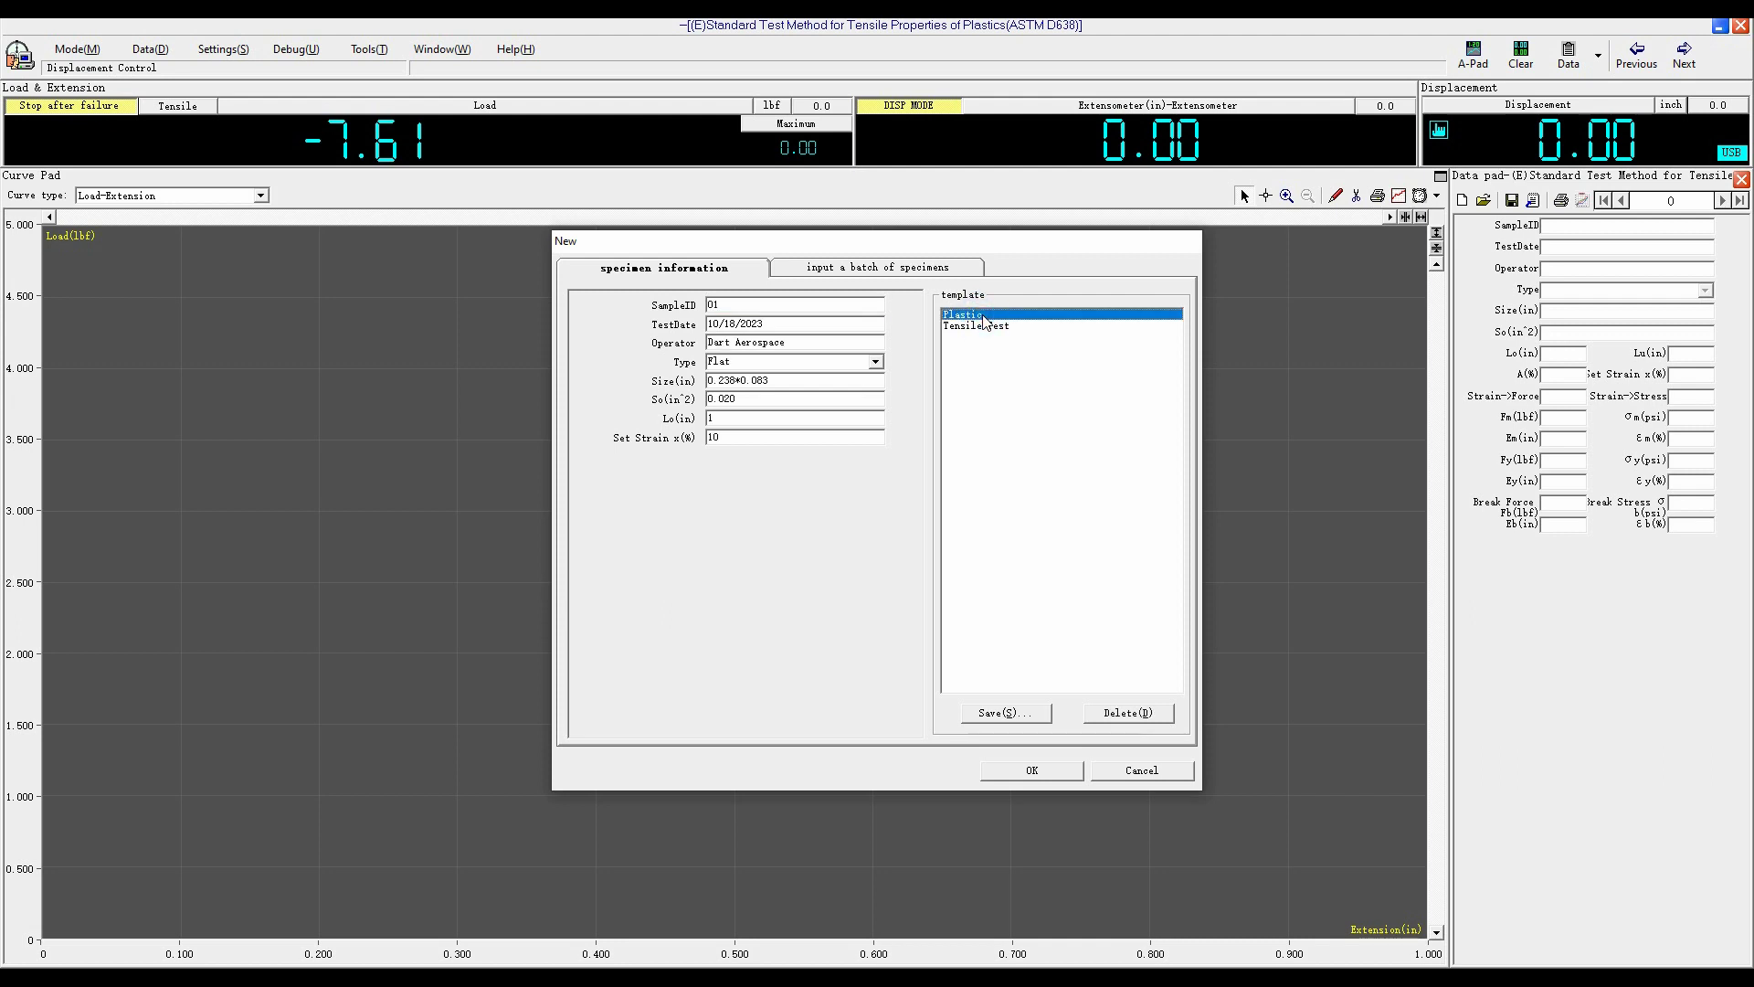
- Review the operator, type, size, area and gauge length fields, keep Flat as the type, create the specimen record and close the data pad
{"action": "left_click", "coordinate": [763, 343]}
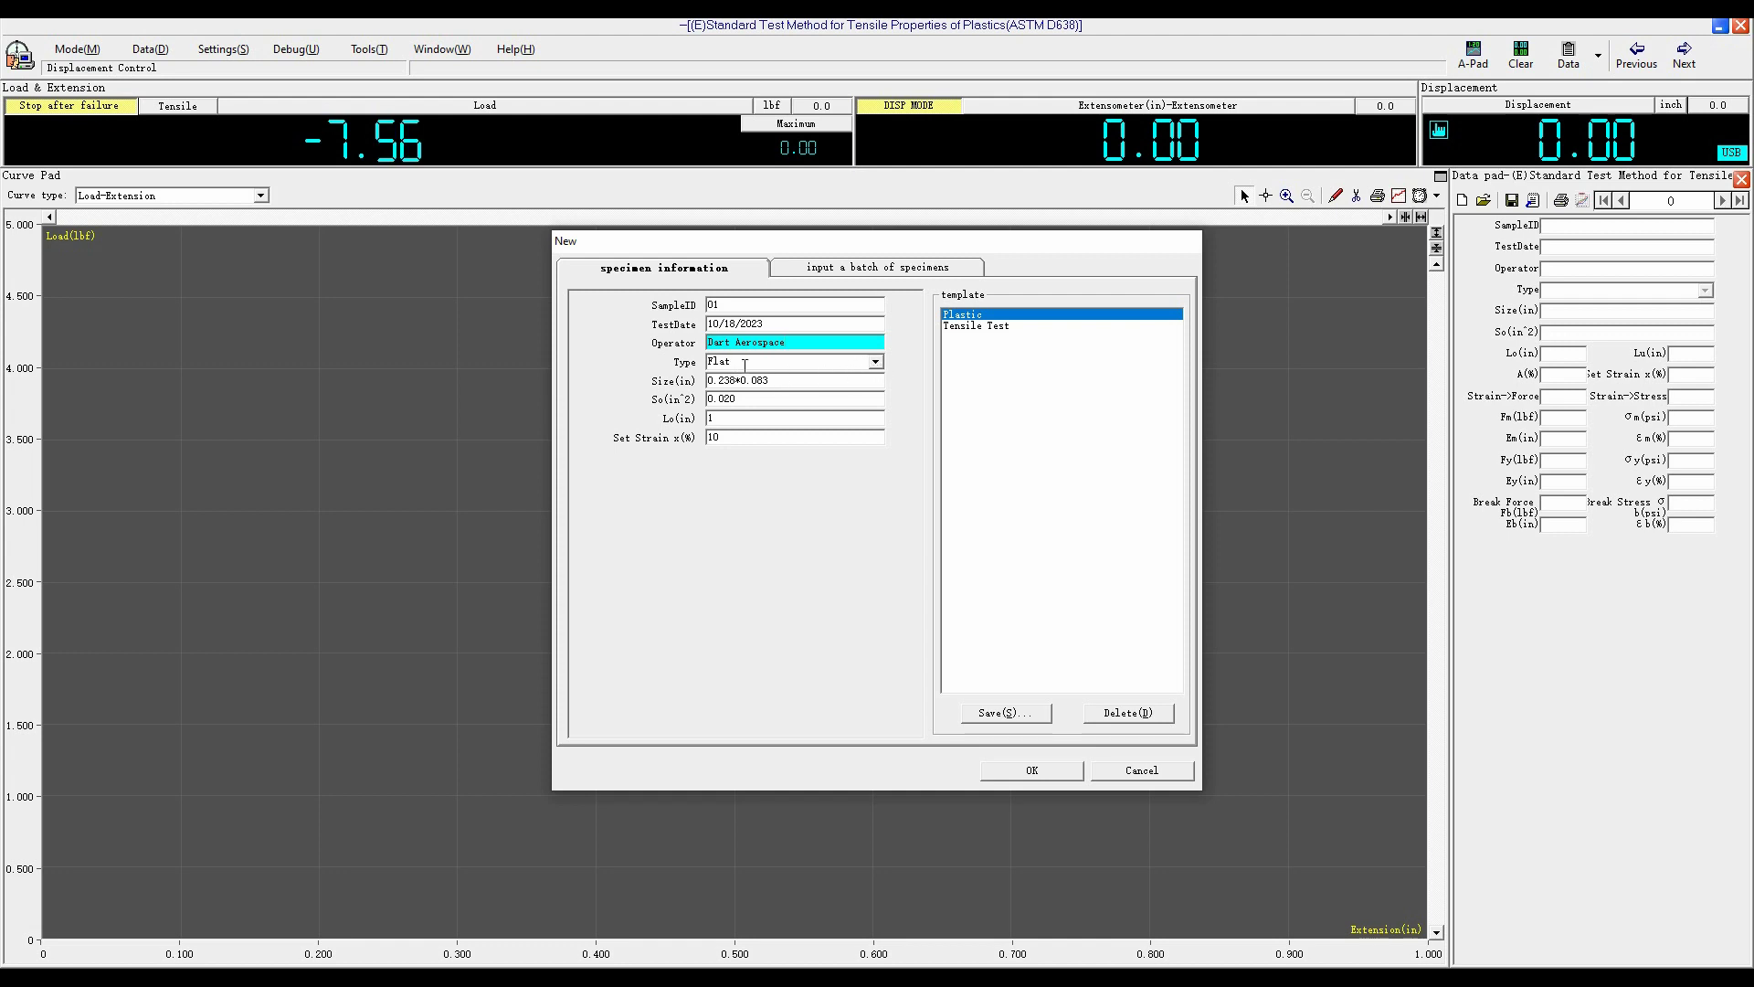
{"action": "left_click", "coordinate": [777, 380]}
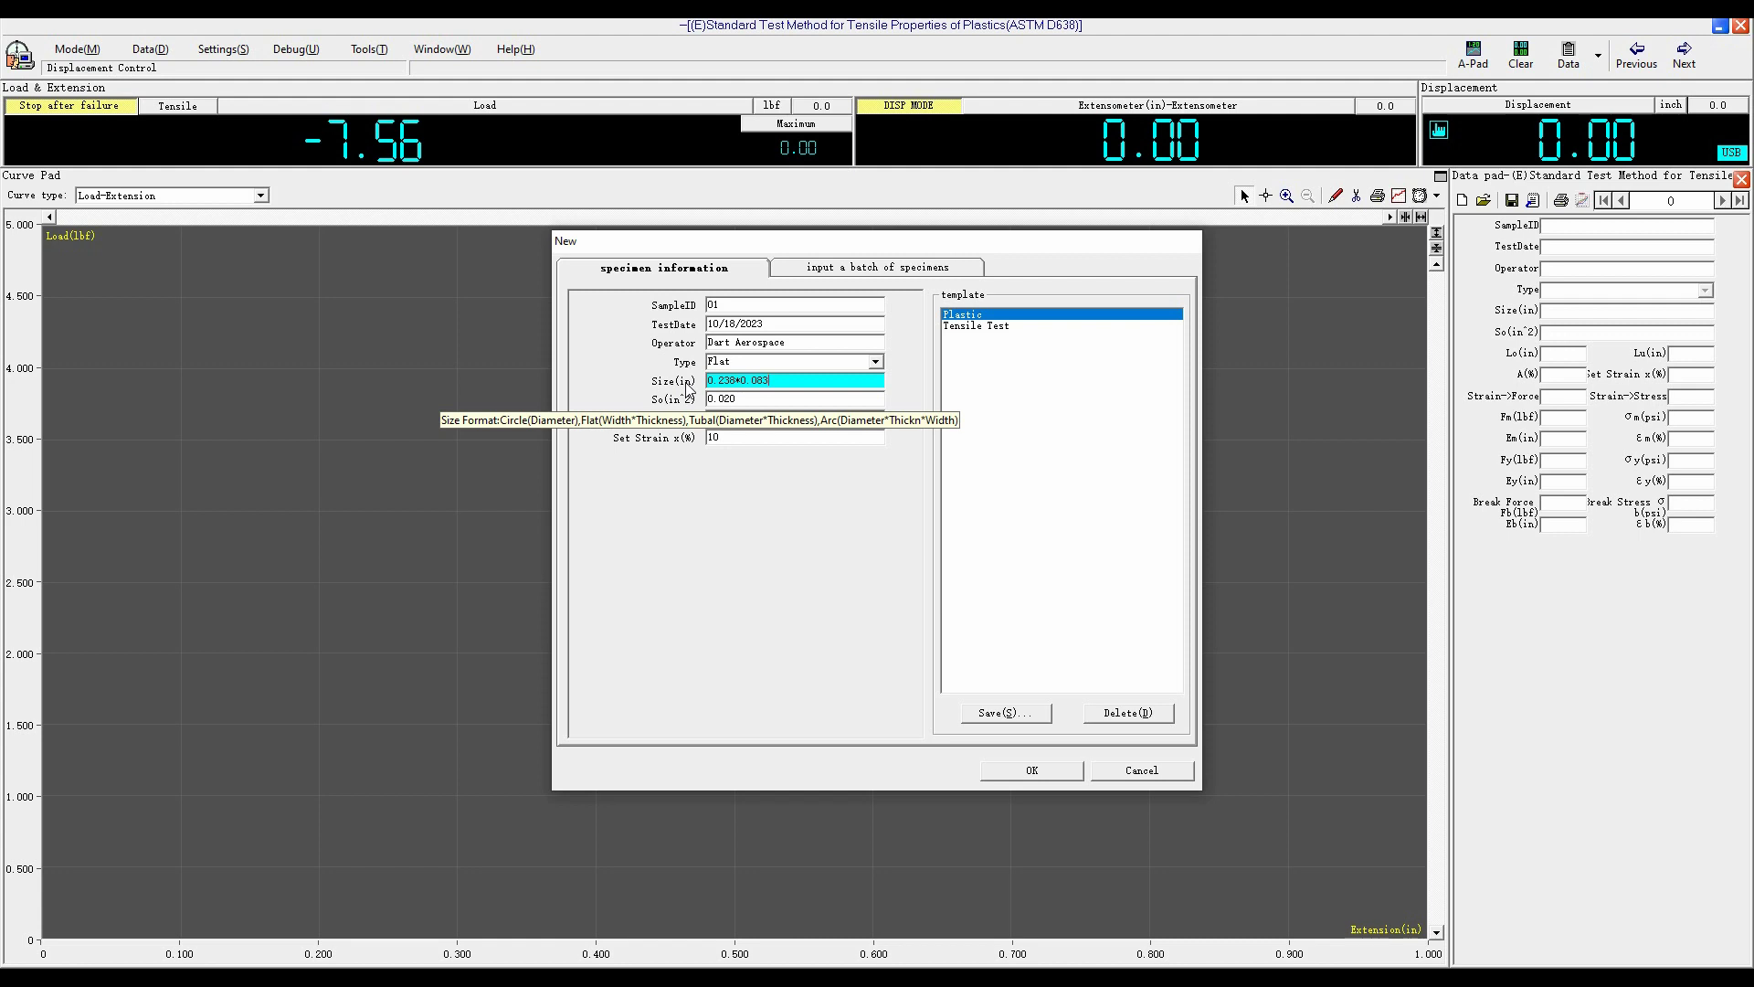
{"action": "left_click", "coordinate": [875, 363]}
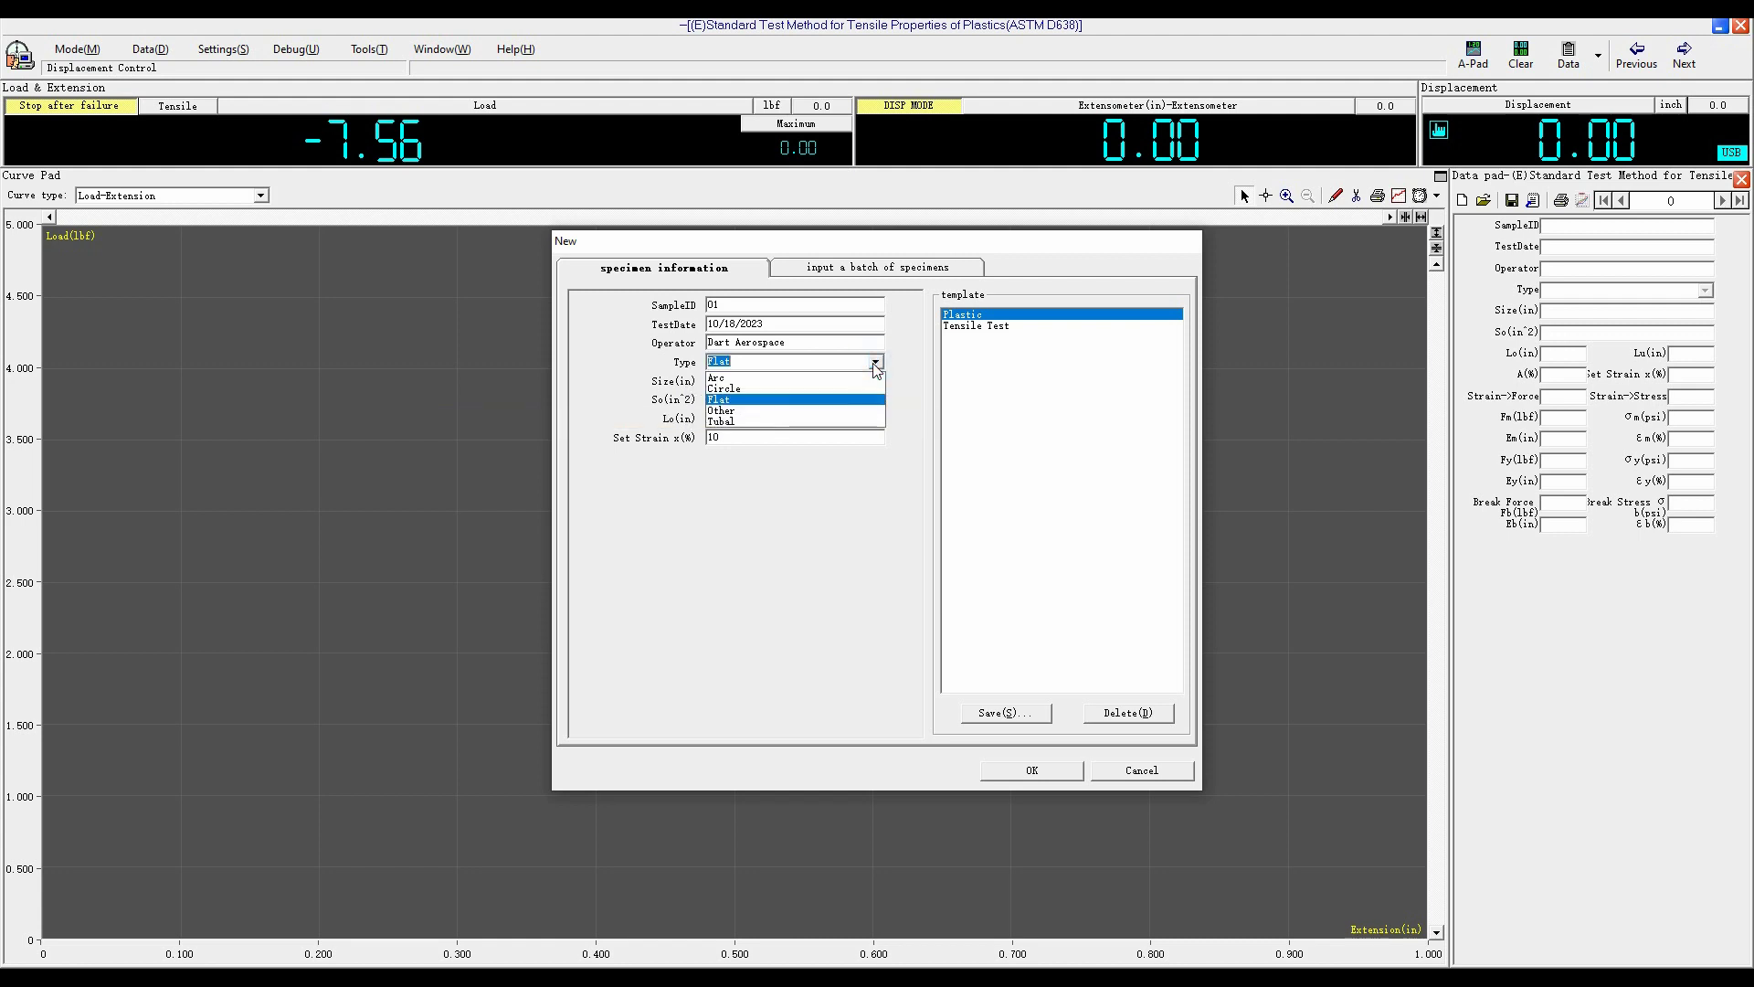
{"action": "left_click", "coordinate": [876, 363]}
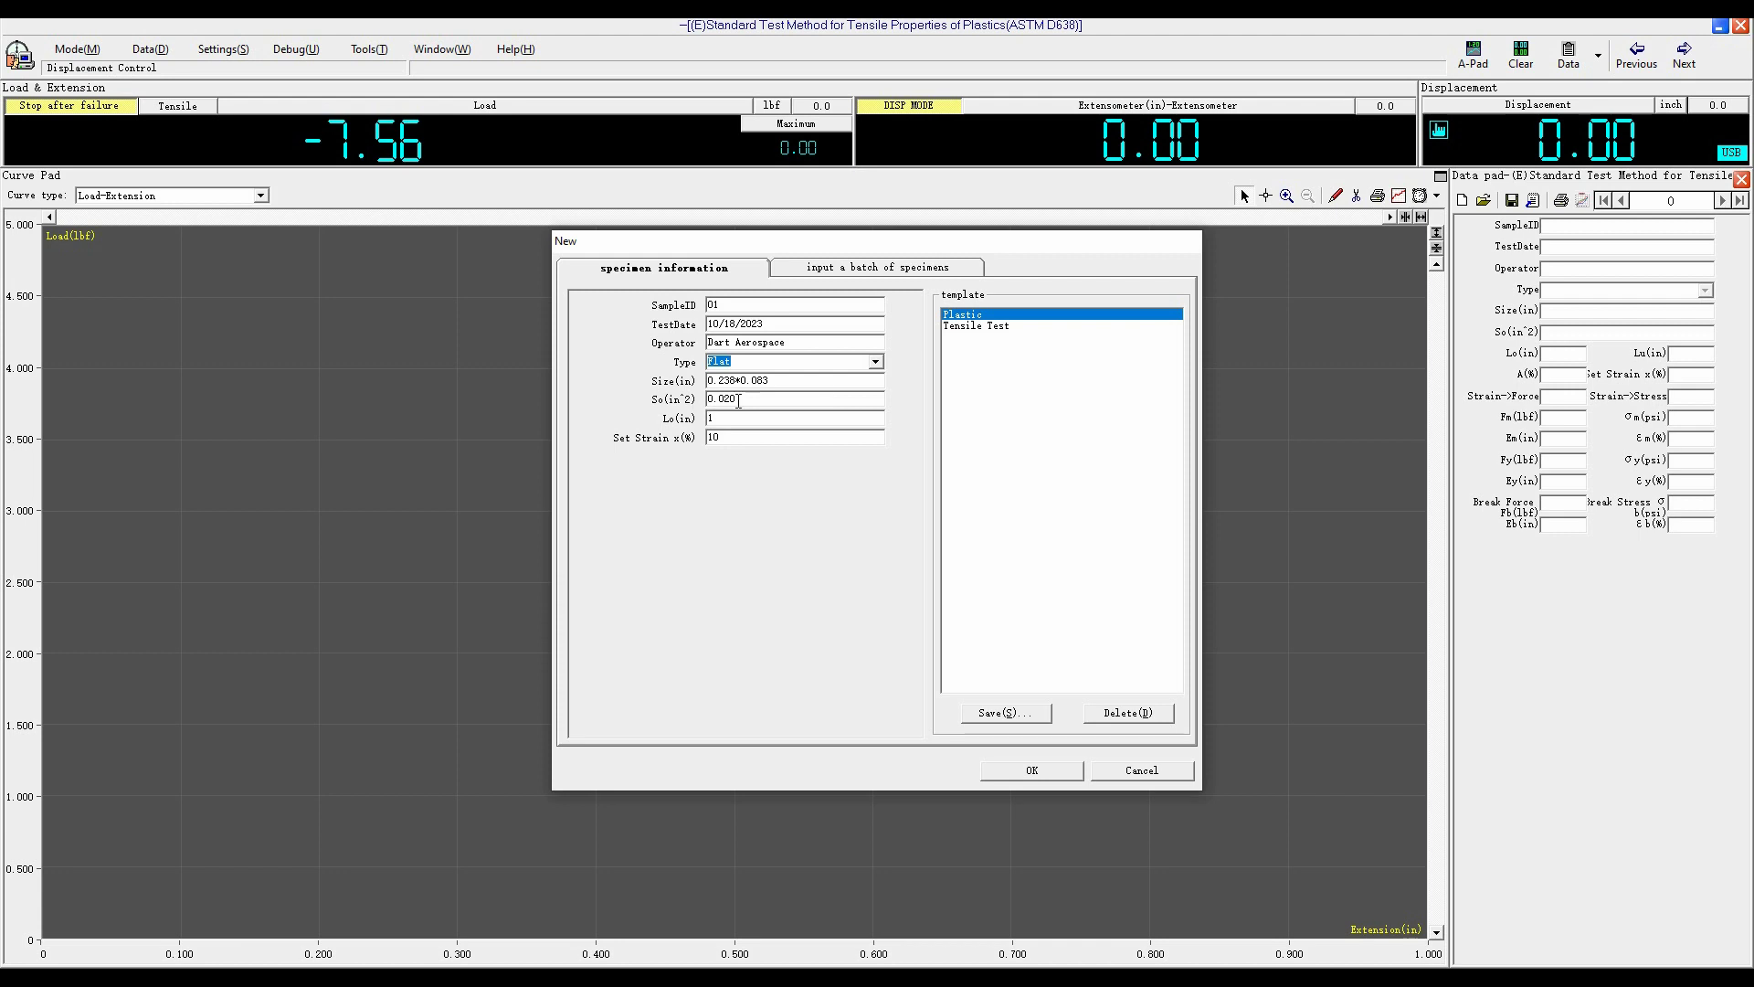
{"action": "key", "text": "Tab"}
{"action": "key", "text": "Tab"}
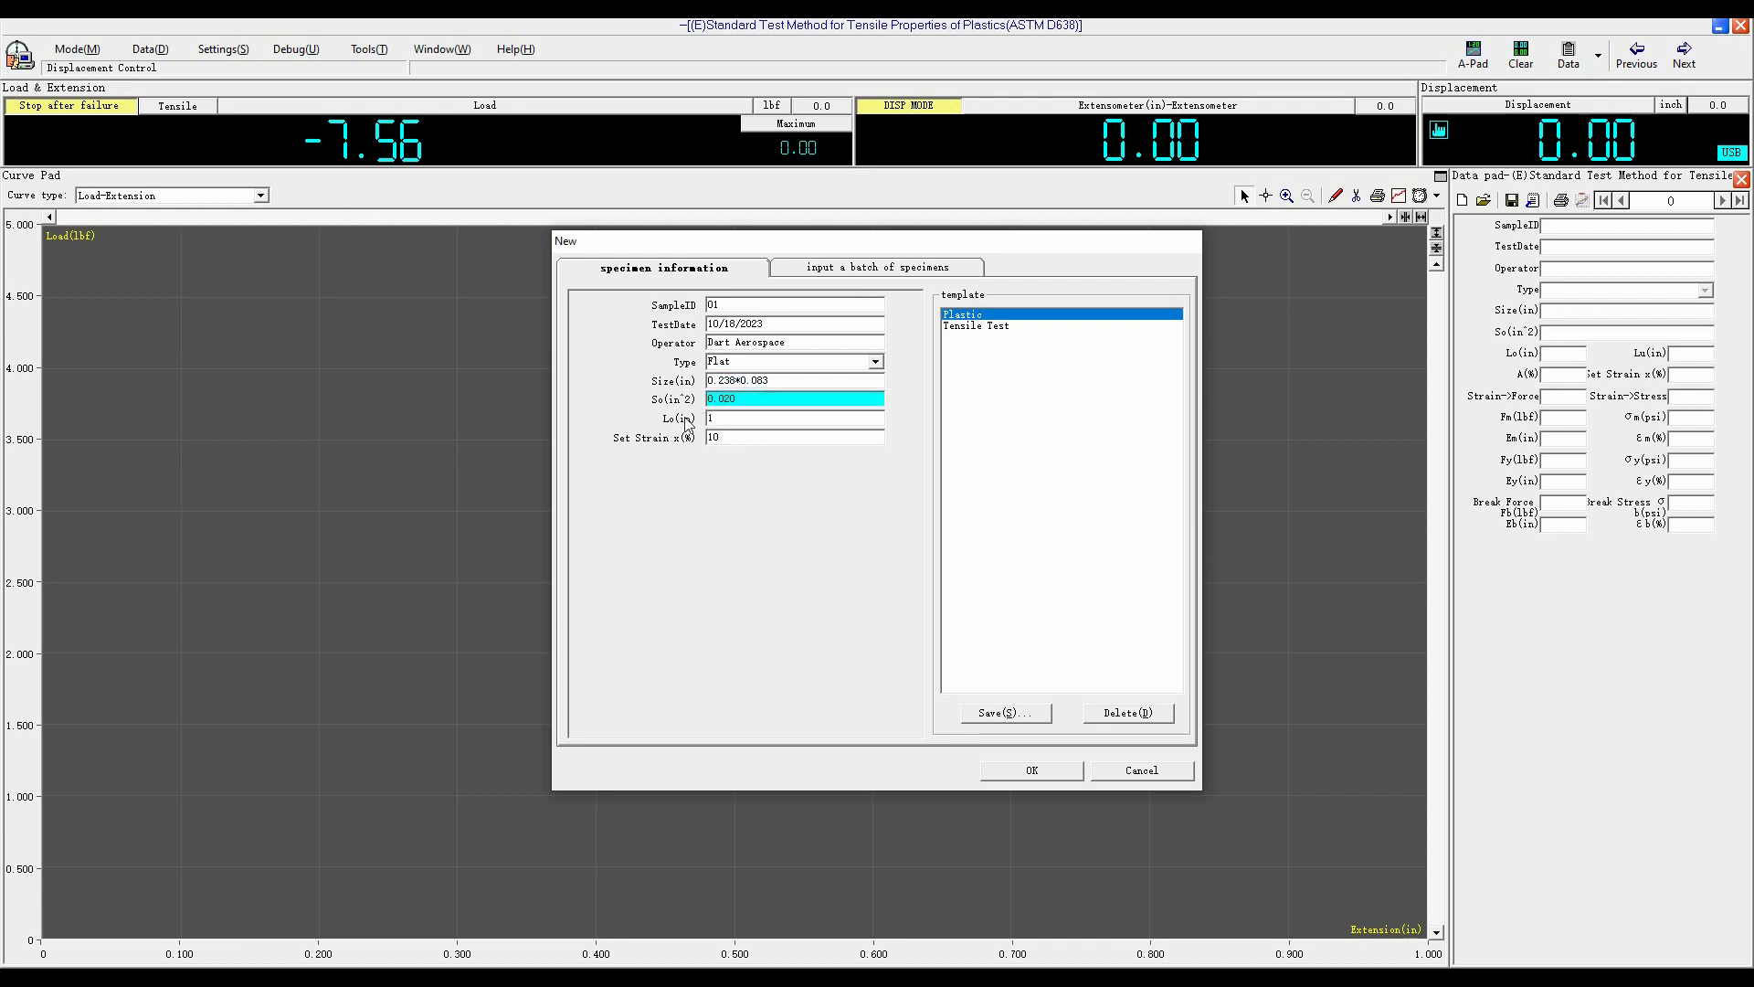
{"action": "left_click", "coordinate": [730, 419]}
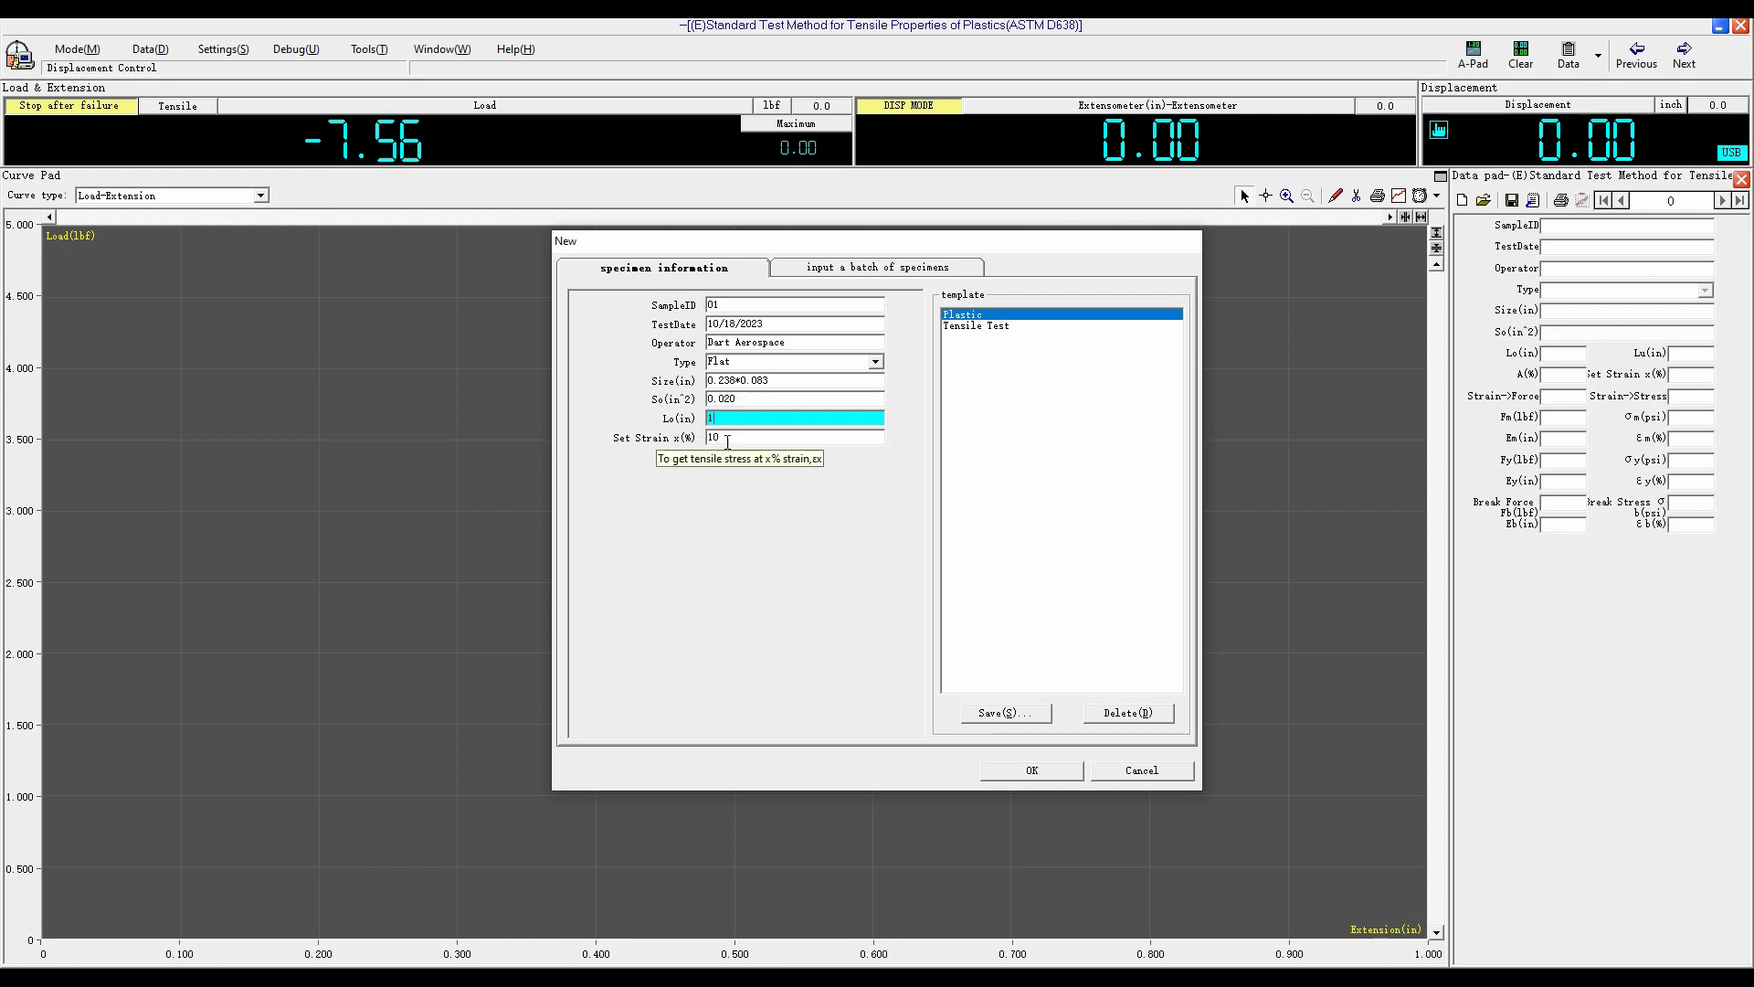
{"action": "left_click", "coordinate": [1053, 773]}
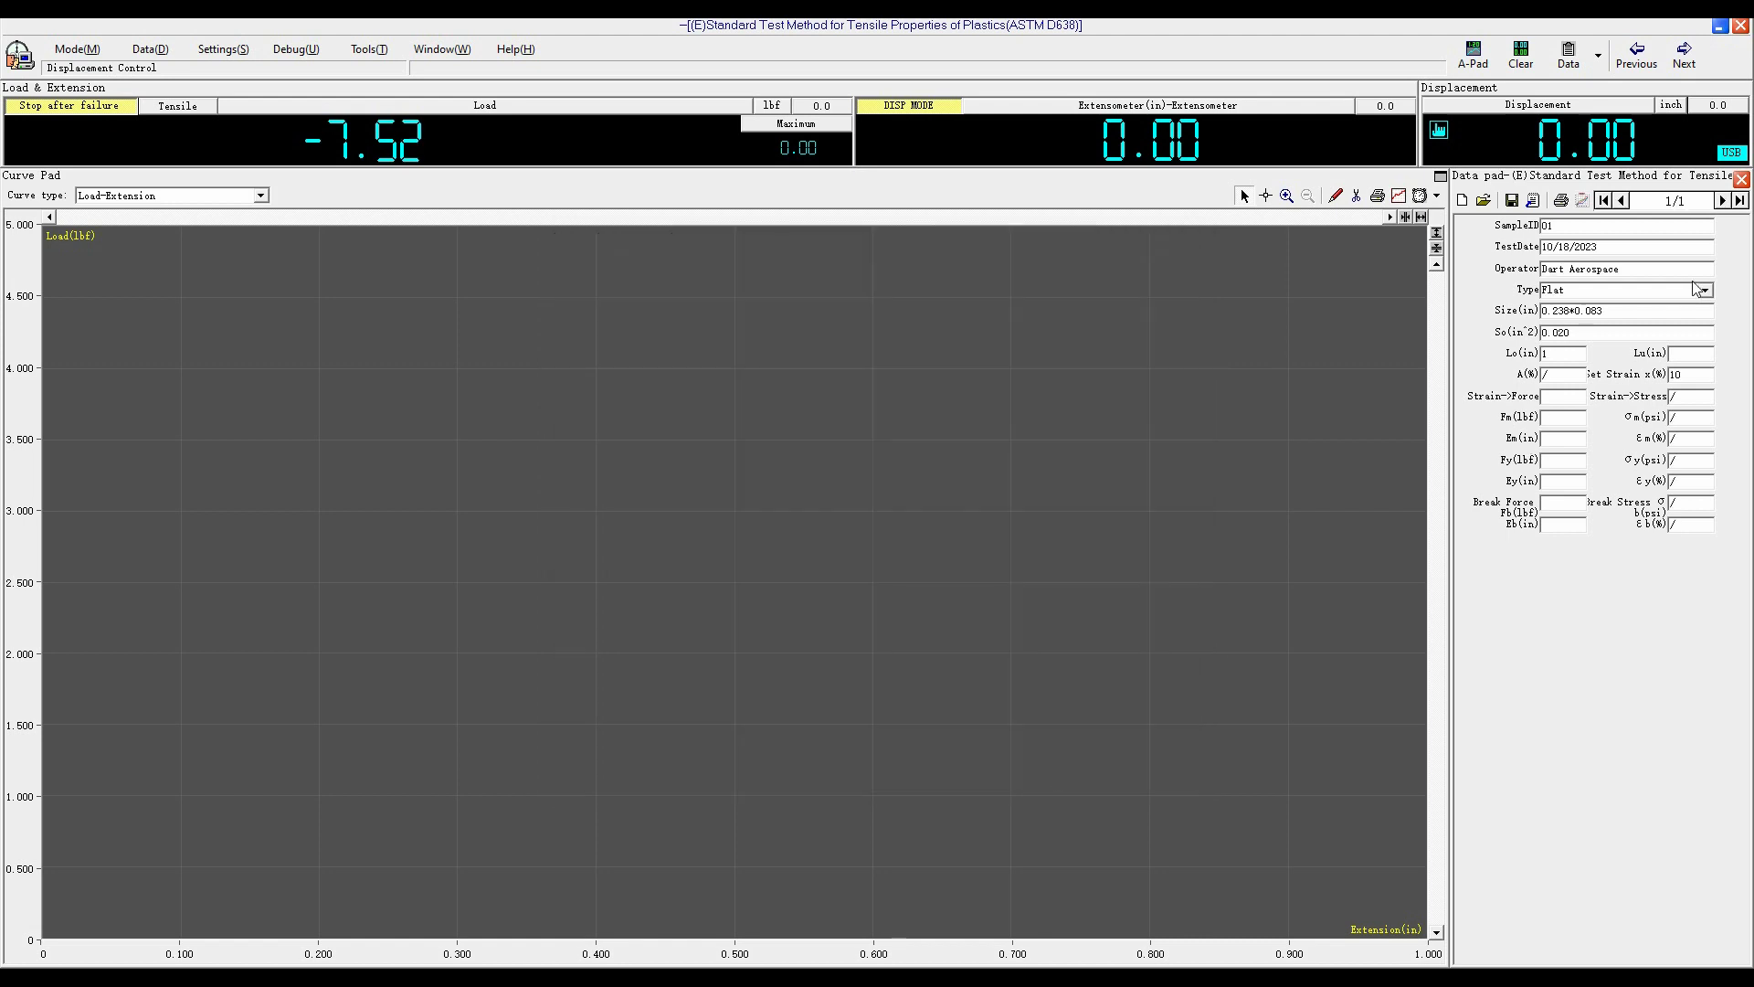
{"action": "left_click", "coordinate": [1742, 179]}
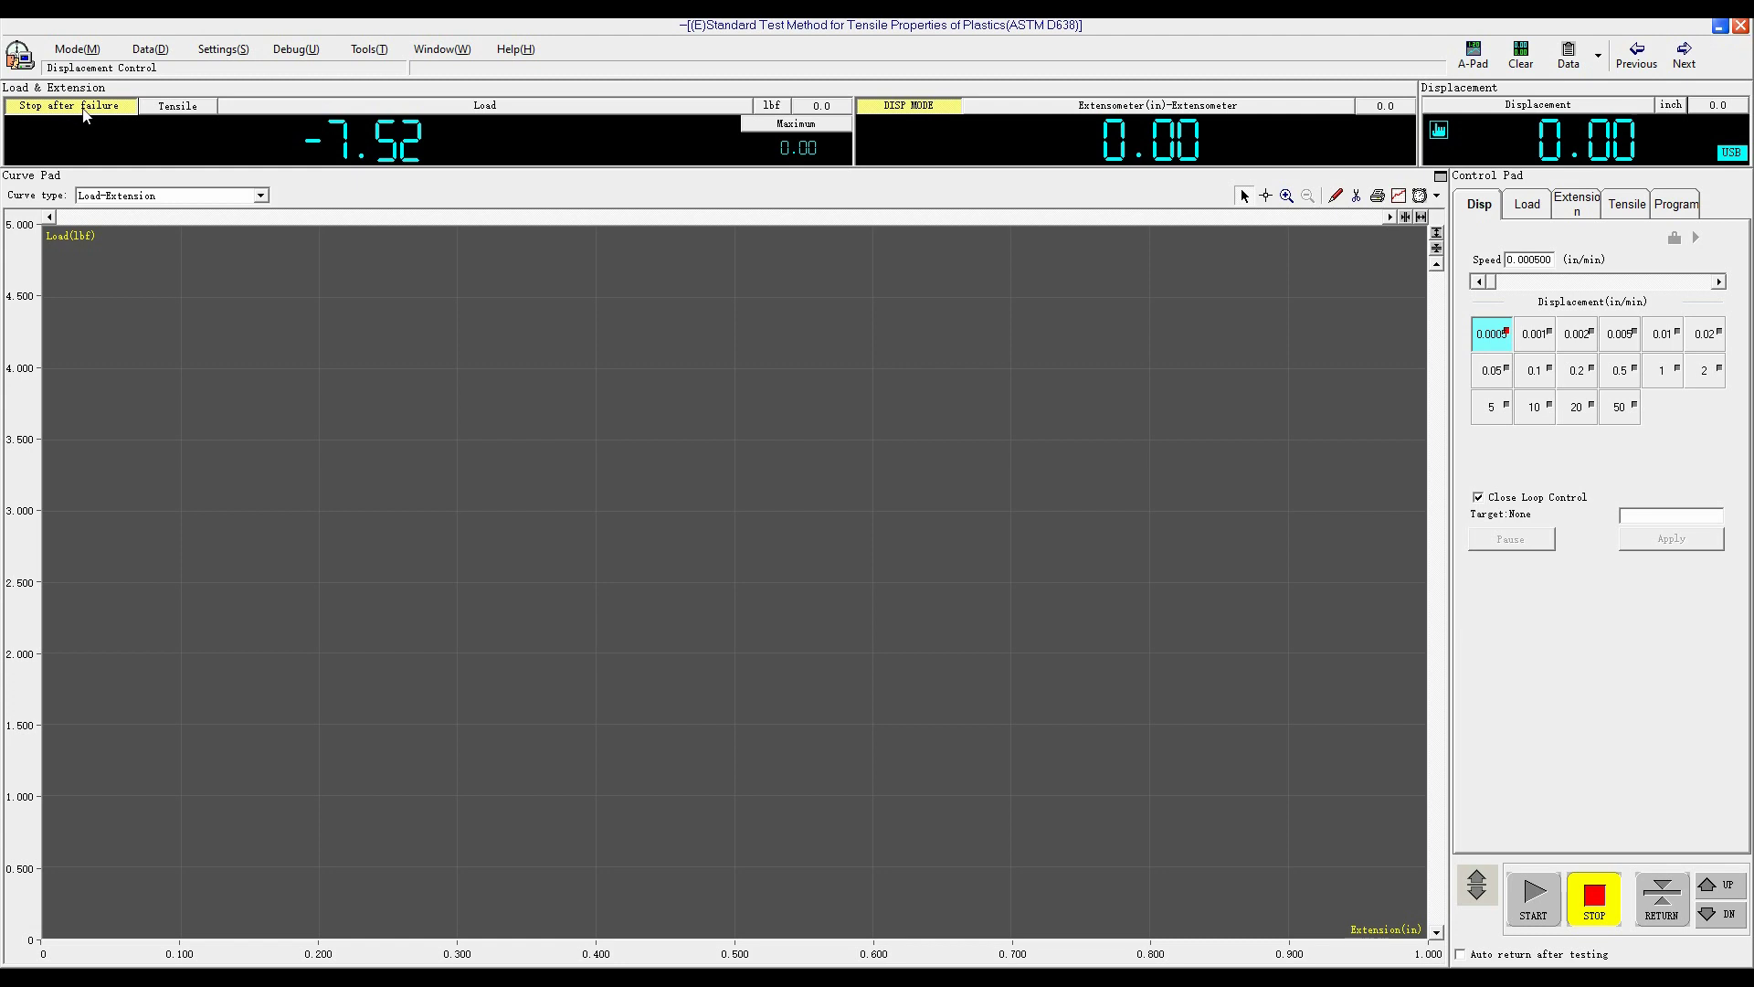
- Switch the load direction to Compress and back to Tensile, and clear the load reading to zero
{"action": "left_click", "coordinate": [176, 111]}
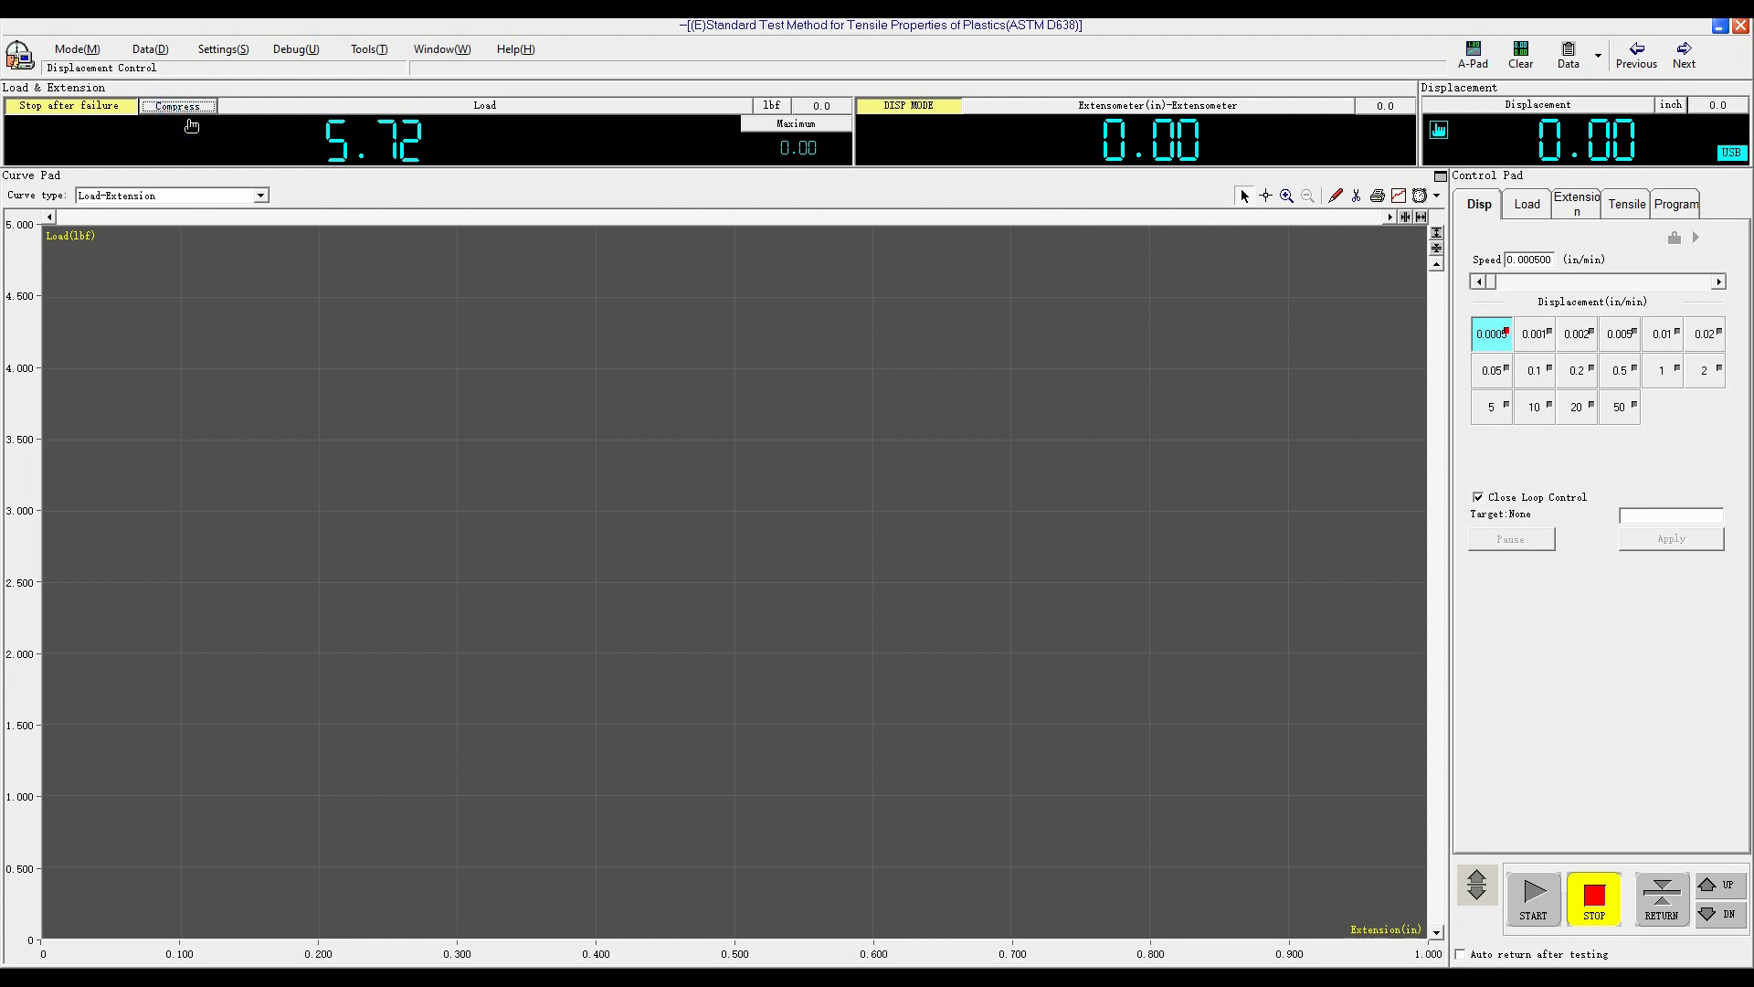
{"action": "left_click", "coordinate": [180, 111]}
{"action": "left_click", "coordinate": [1521, 54]}
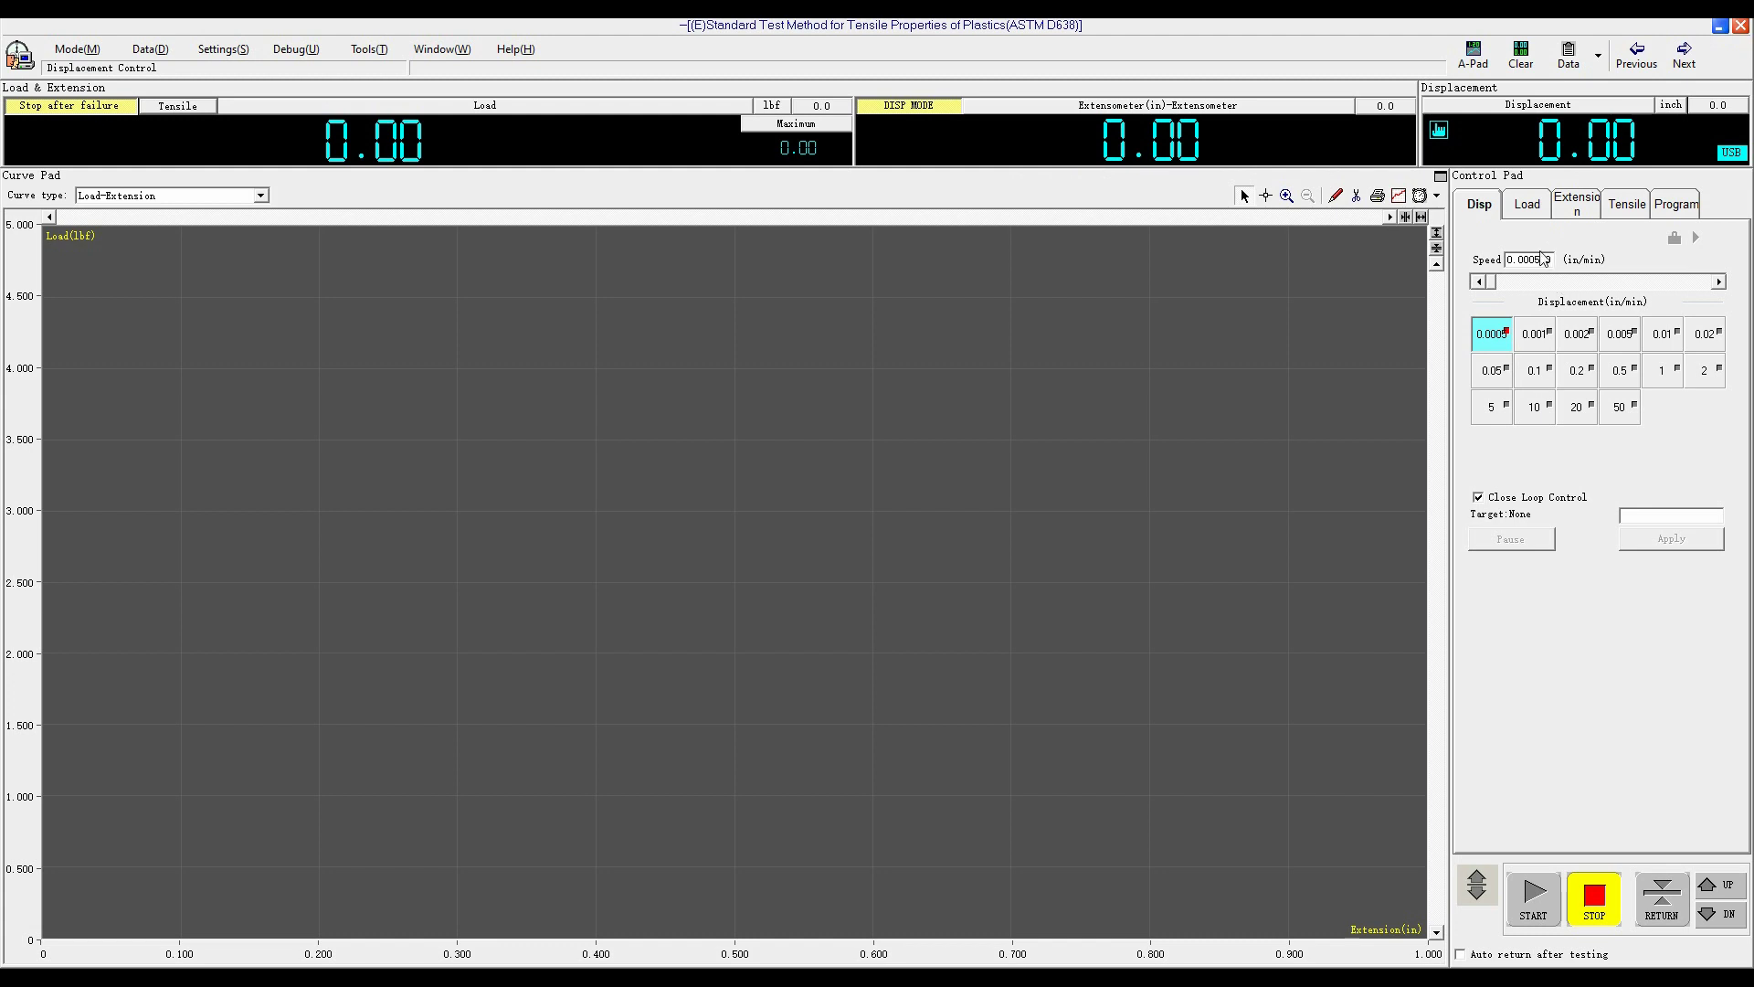
- Set the displacement control speed to 1 in/min
{"action": "left_click", "coordinate": [1481, 214]}
{"action": "left_click", "coordinate": [1627, 377]}
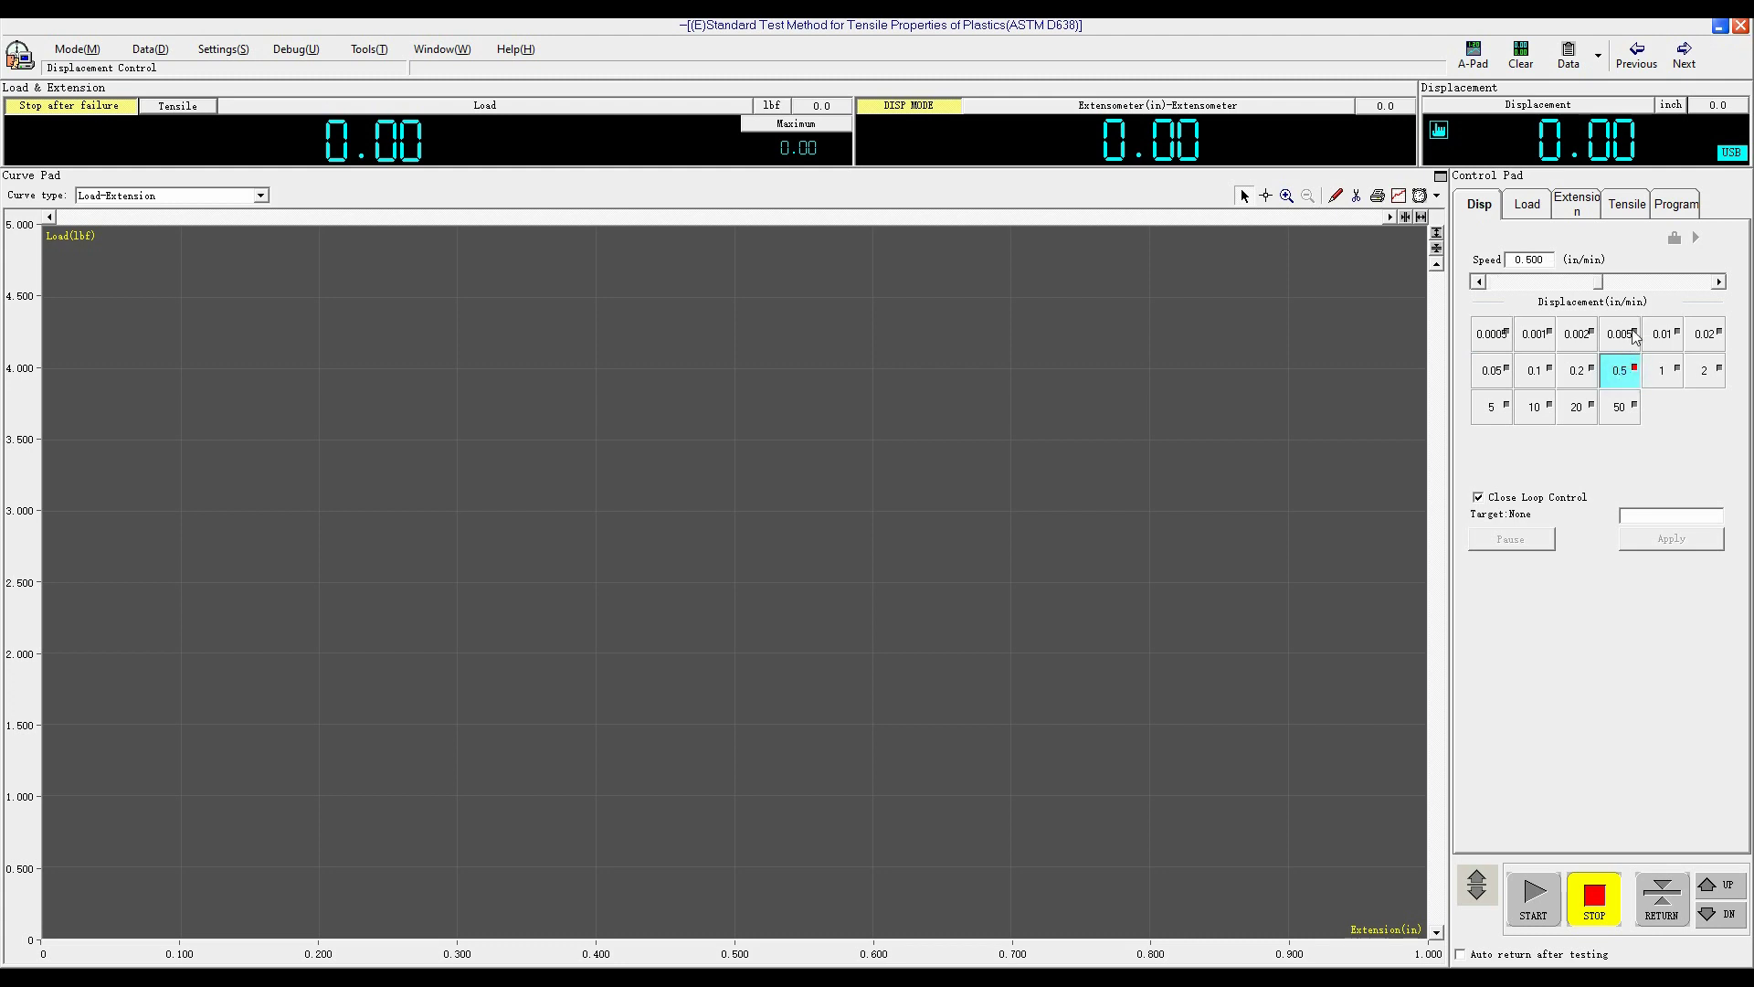
{"action": "left_click", "coordinate": [1658, 372]}
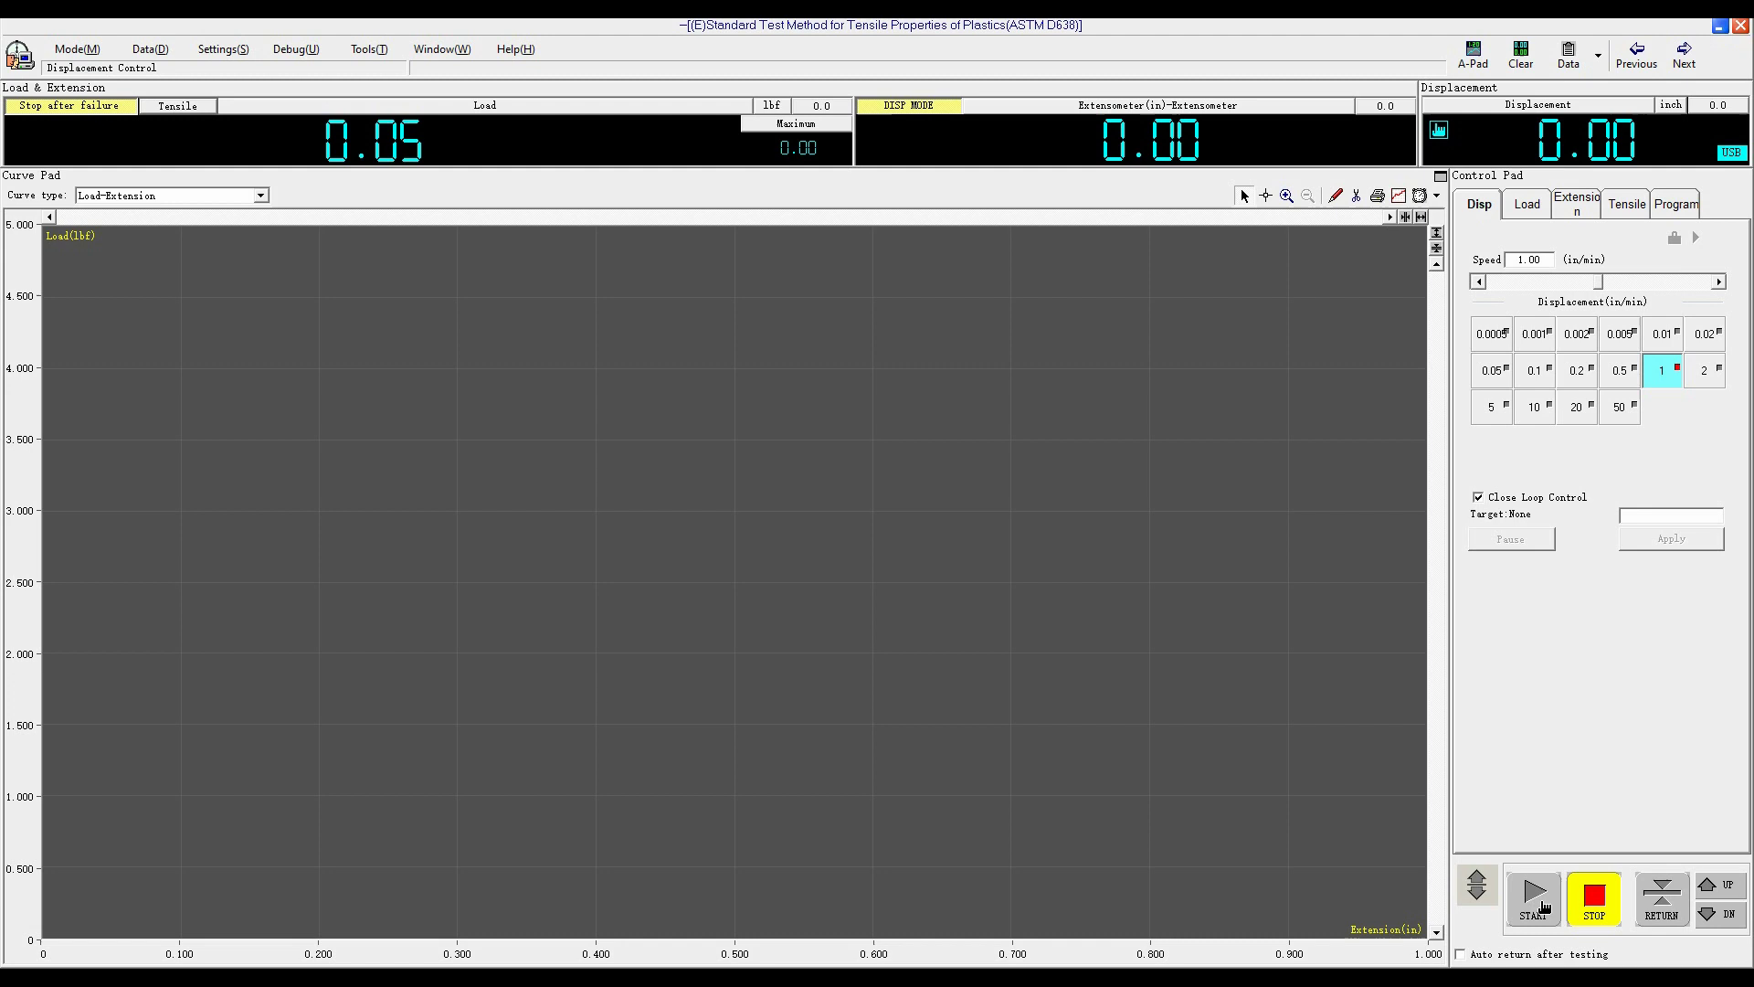
- Plot the Load-Extension curve type and start the tensile test
{"action": "left_click", "coordinate": [262, 196]}
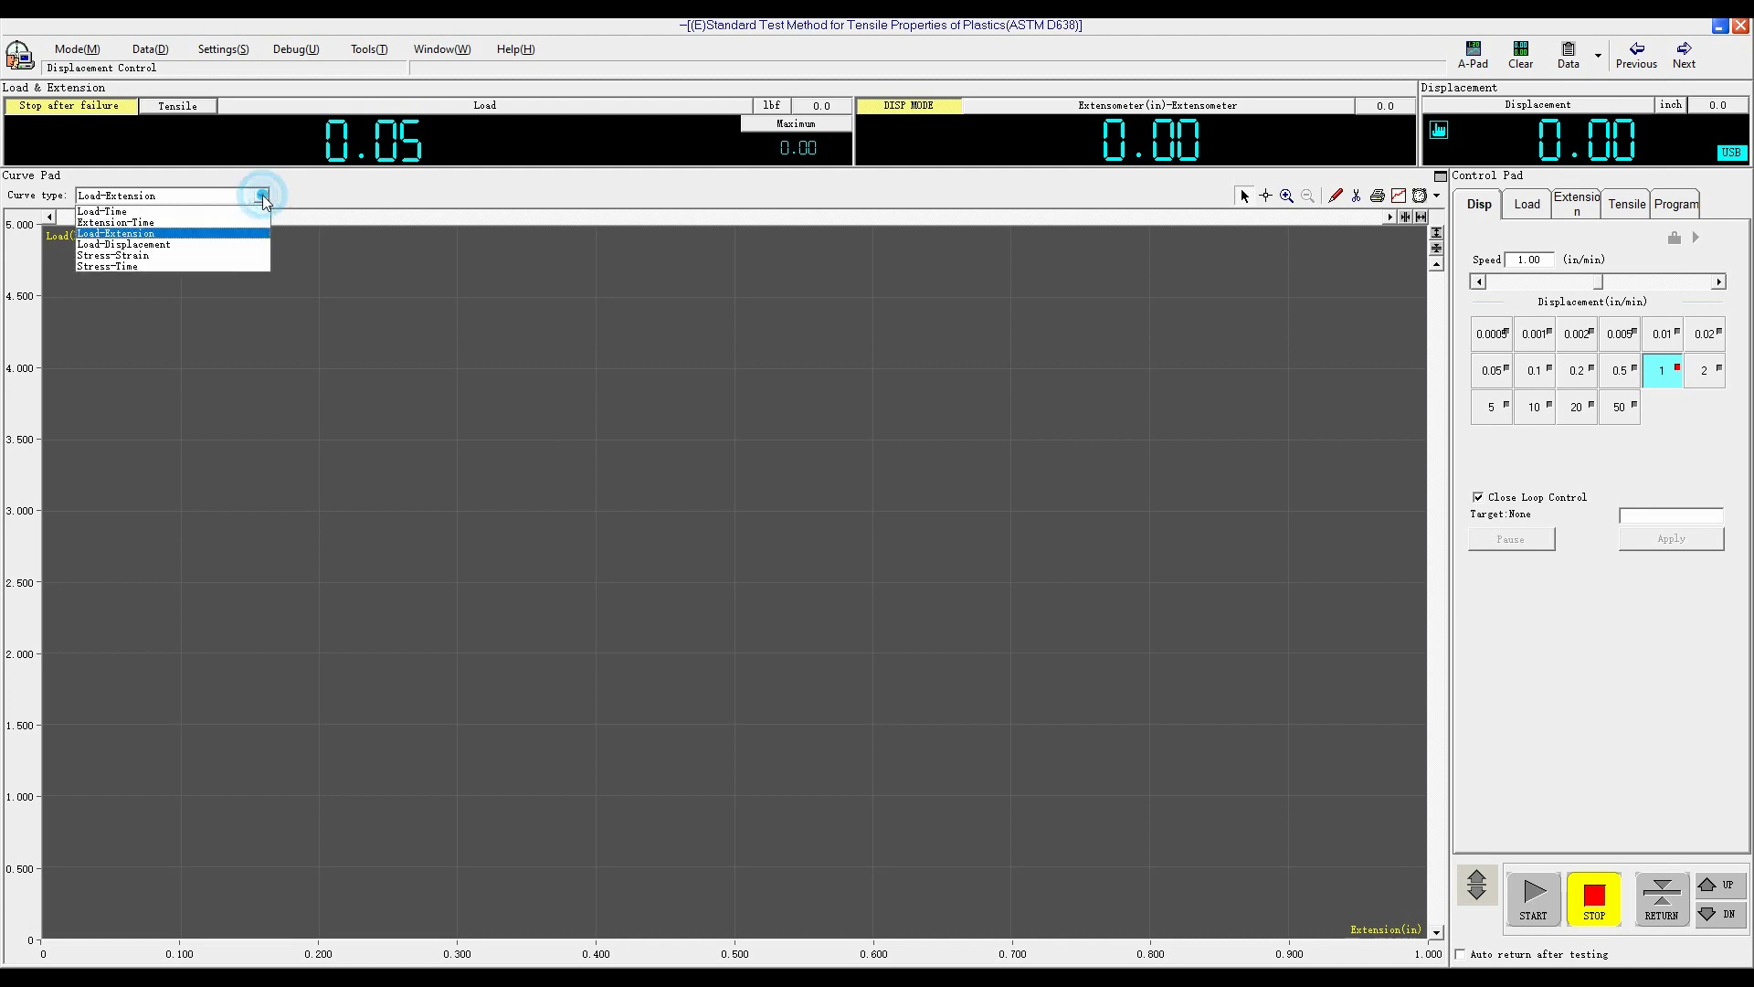
{"action": "left_click", "coordinate": [200, 233]}
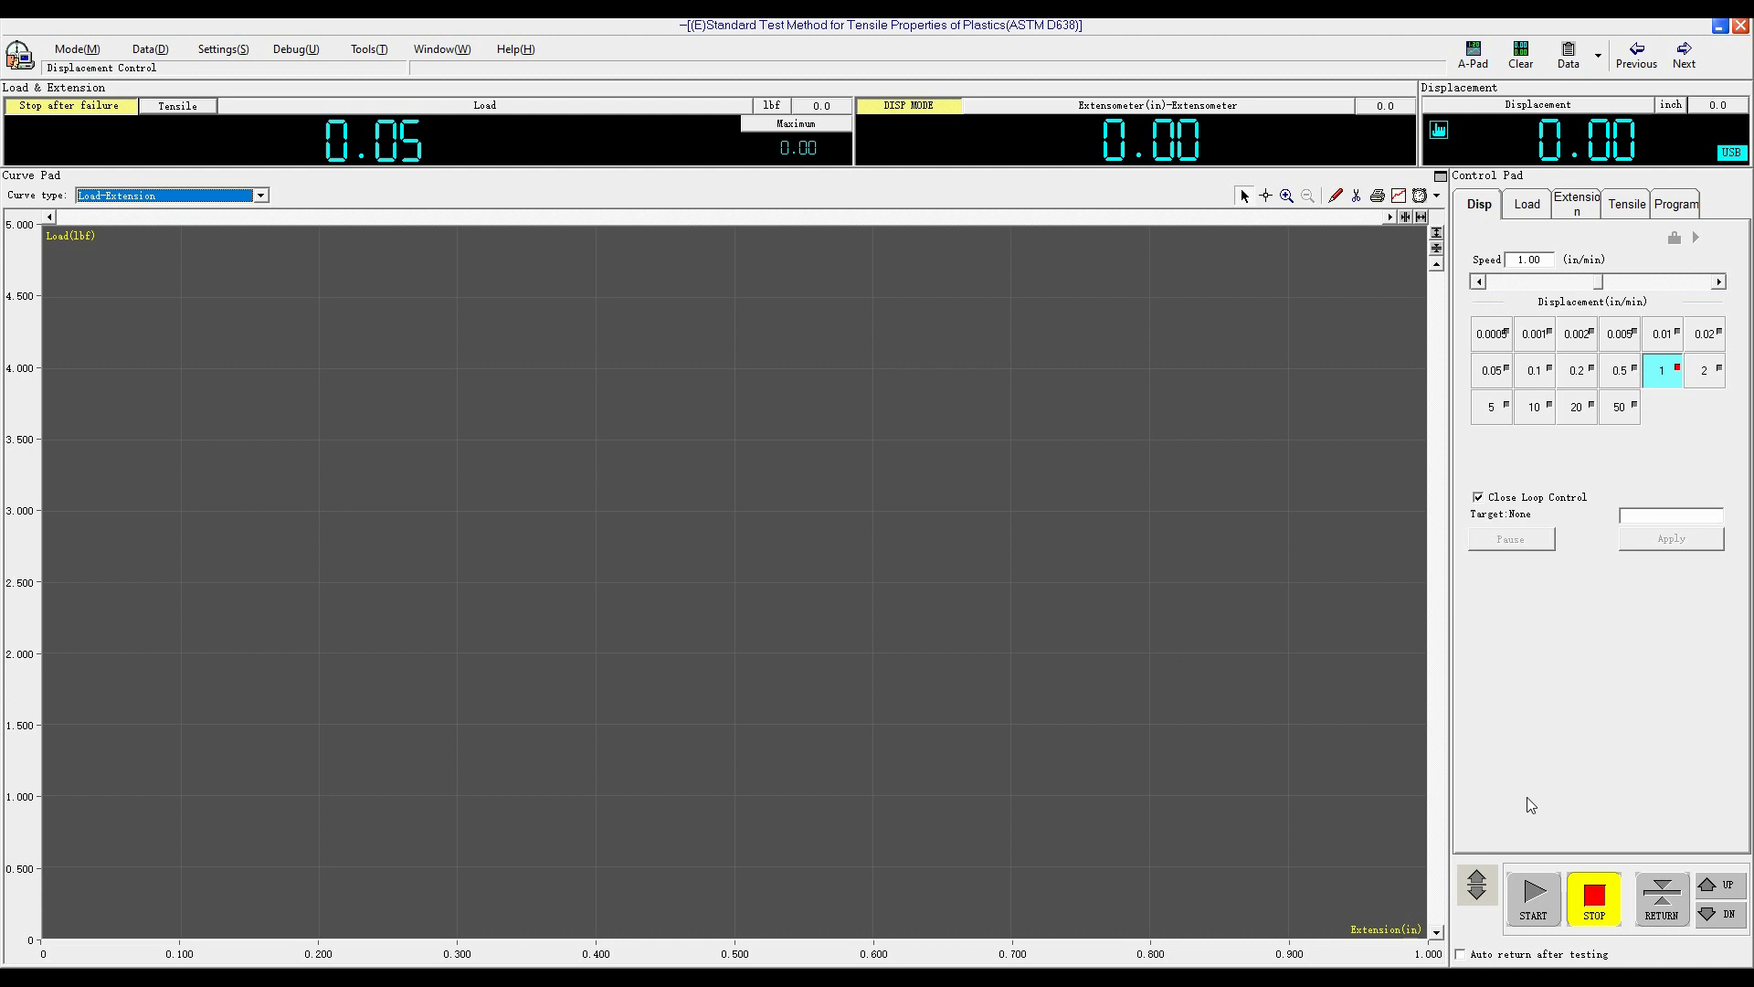
{"action": "left_click", "coordinate": [1535, 900]}
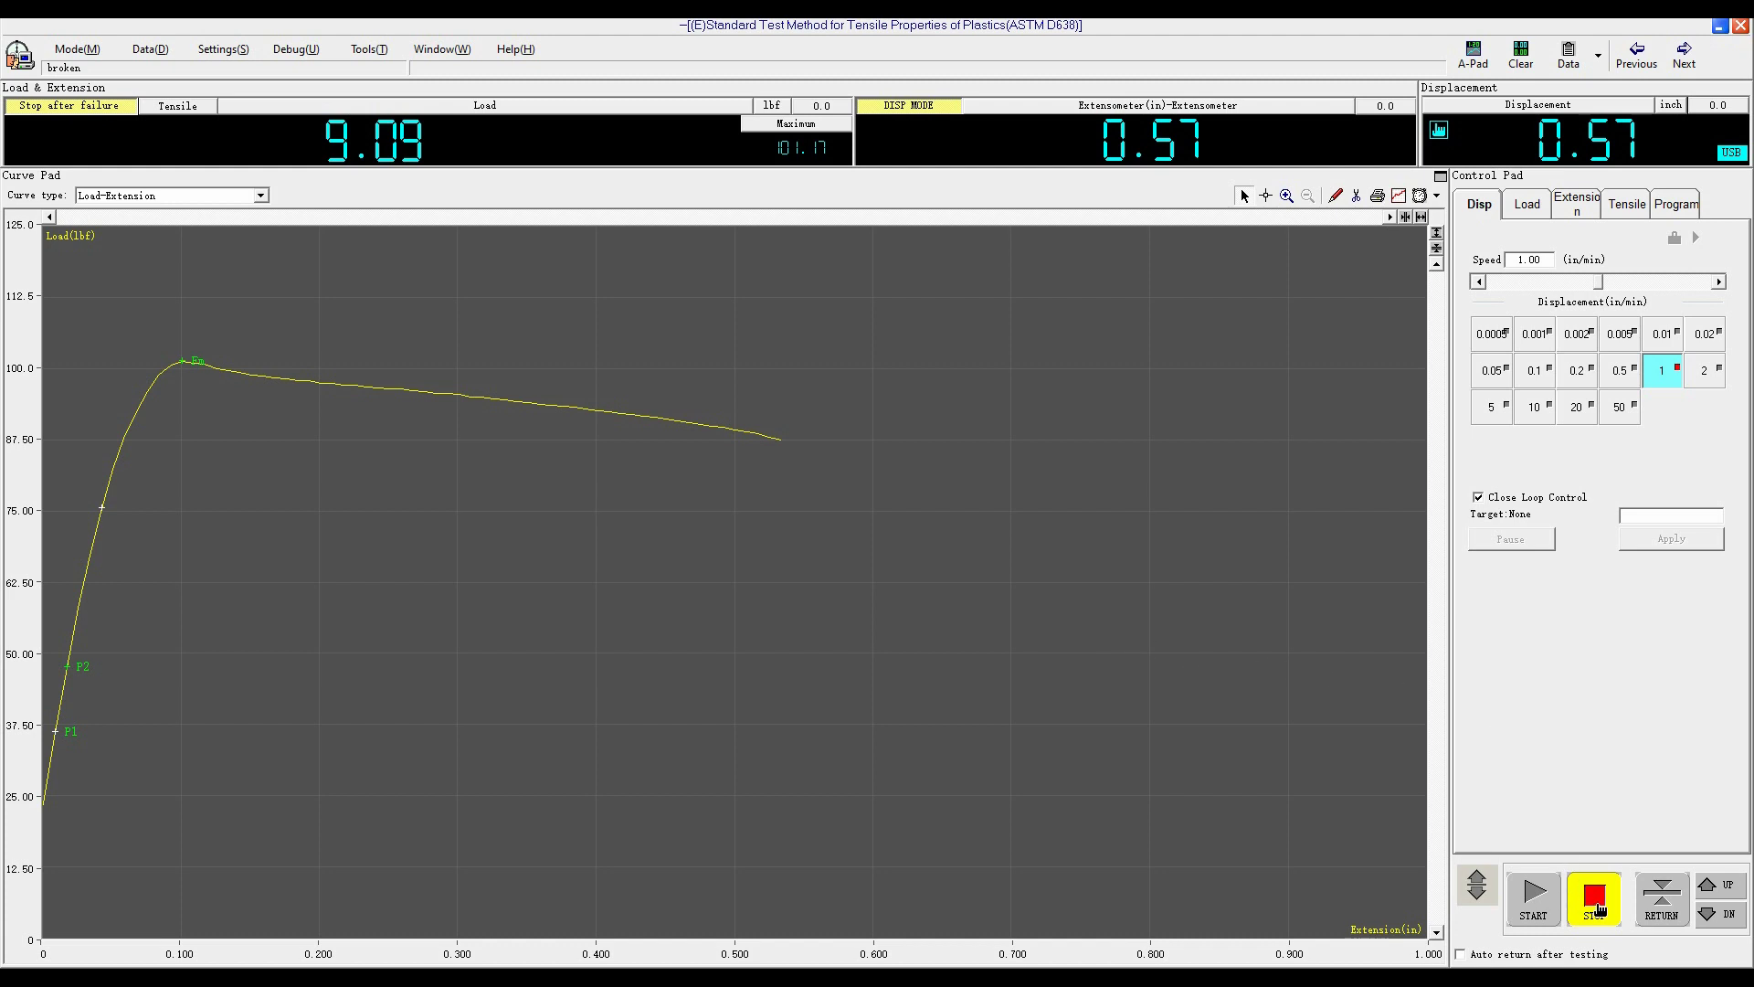
- Examine the specimen's results in the data pad and preview its report with the Tensile test.mrt template
{"action": "left_click", "coordinate": [1568, 55]}
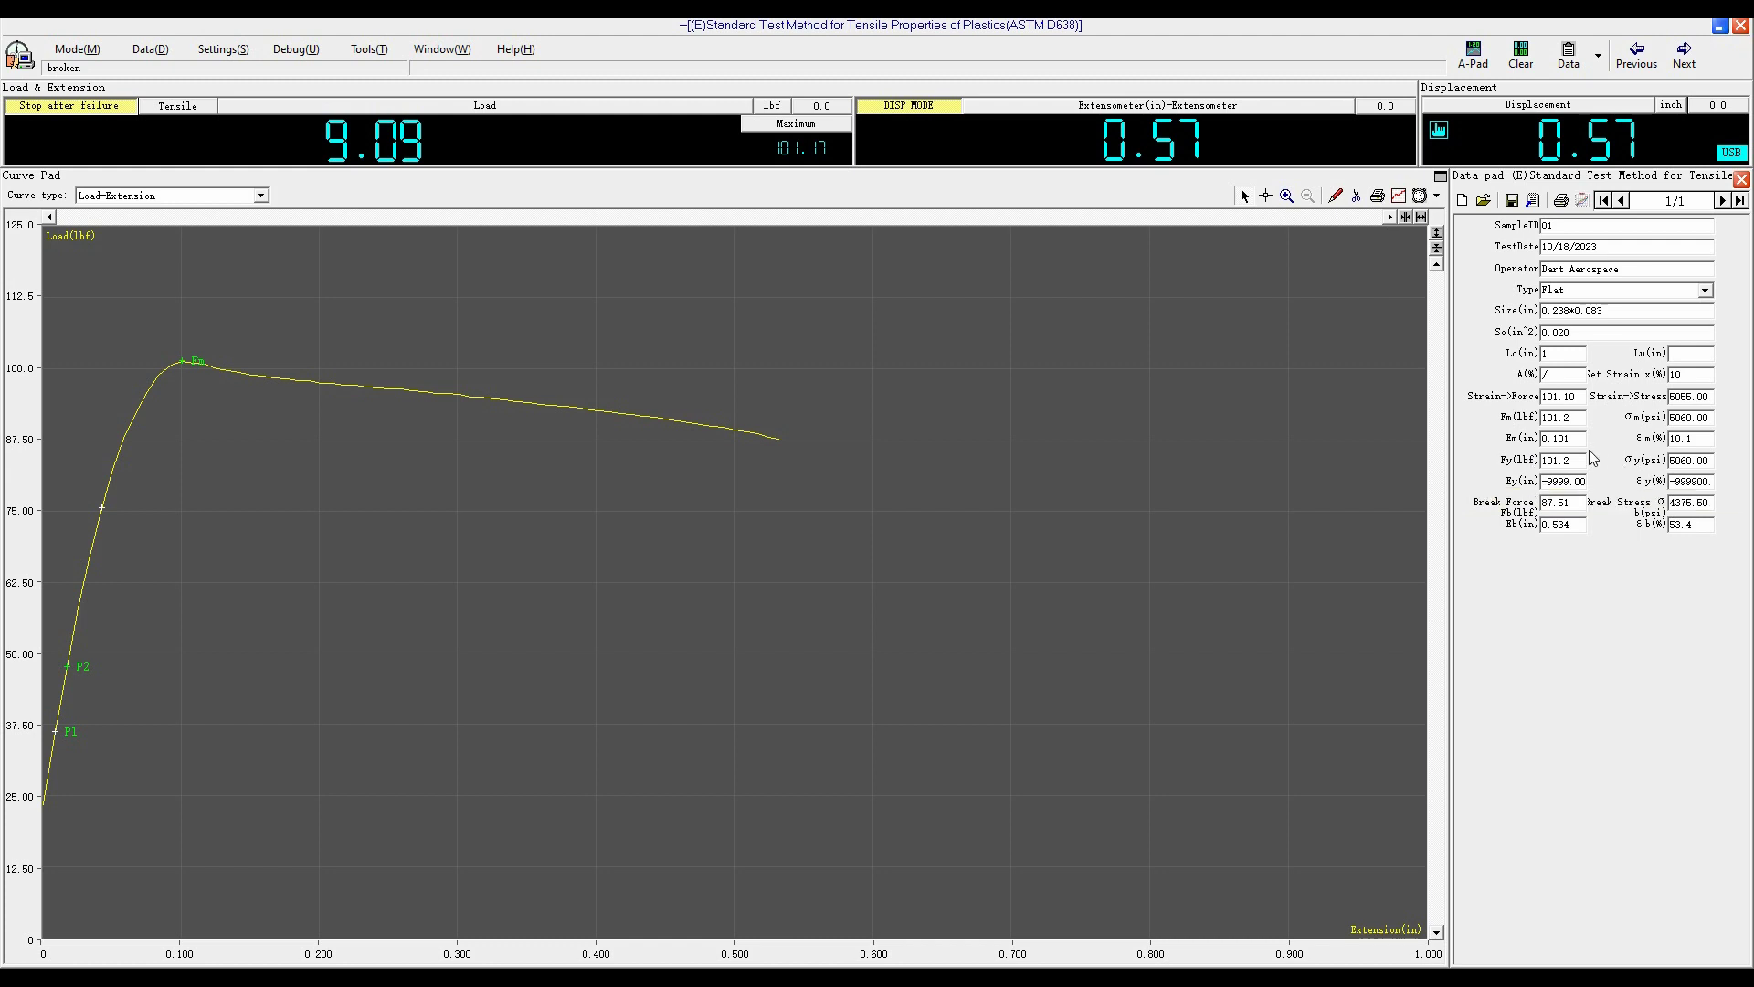
{"action": "left_click", "coordinate": [1562, 201]}
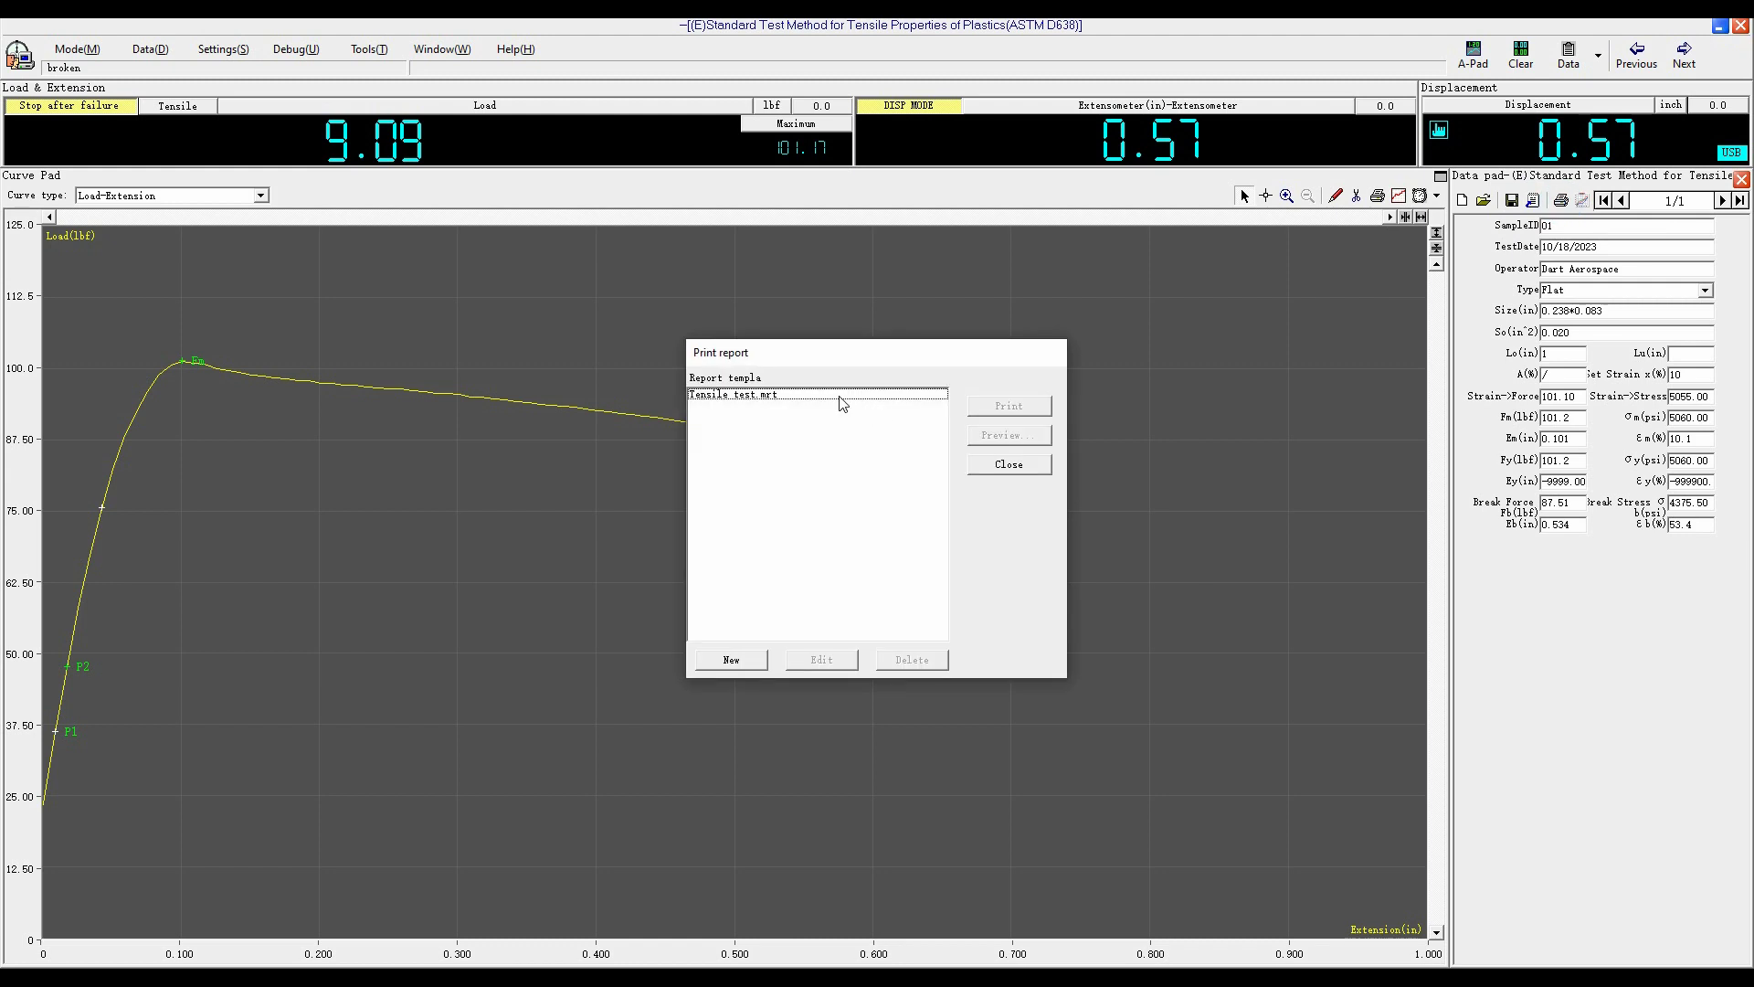
{"action": "left_click", "coordinate": [838, 393]}
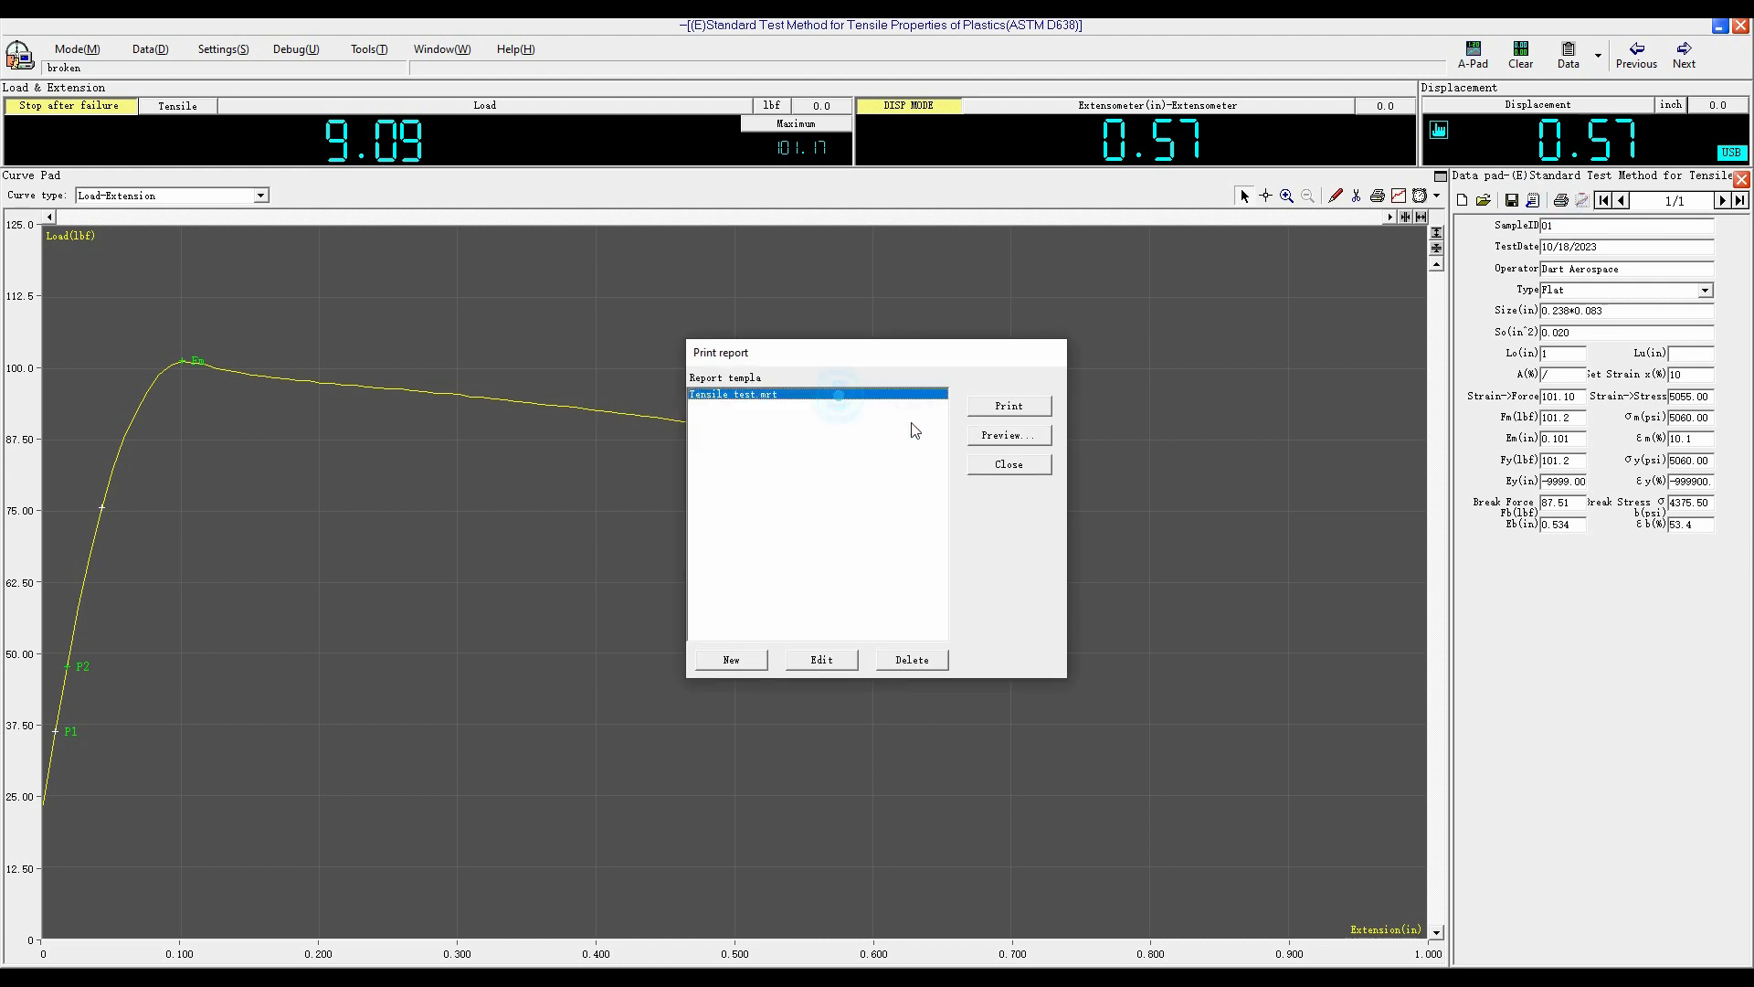
{"action": "left_click", "coordinate": [994, 436]}
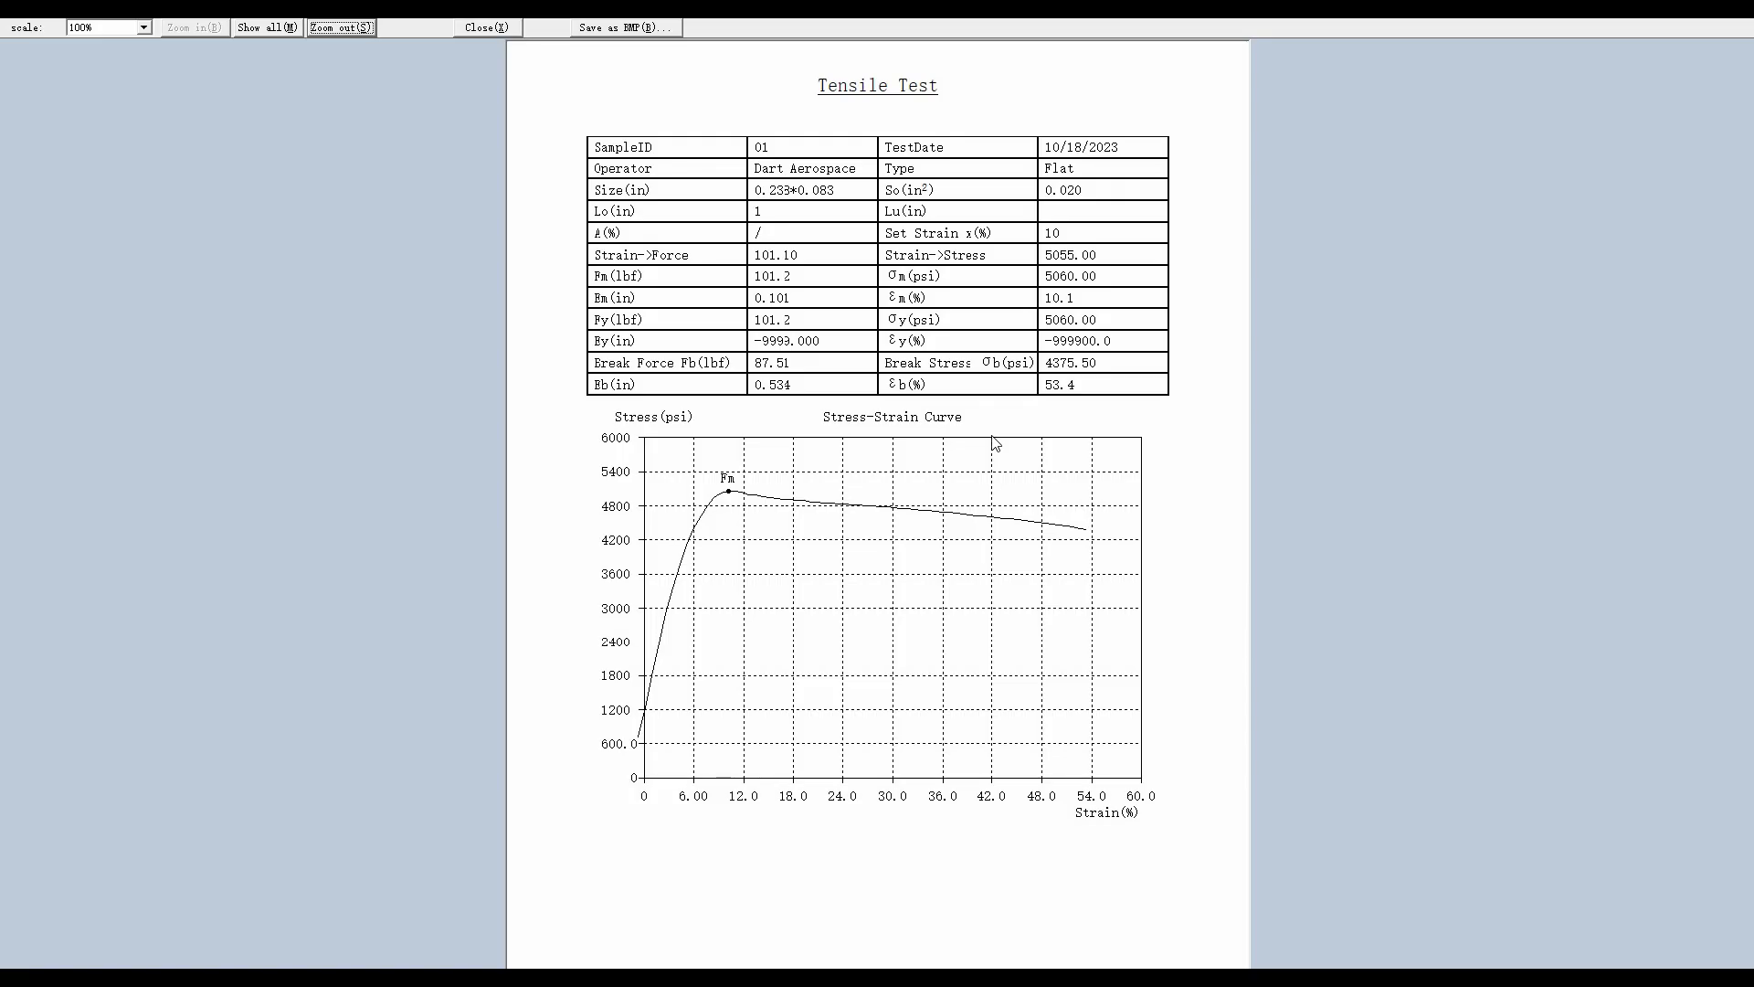
{"action": "left_click", "coordinate": [512, 29]}
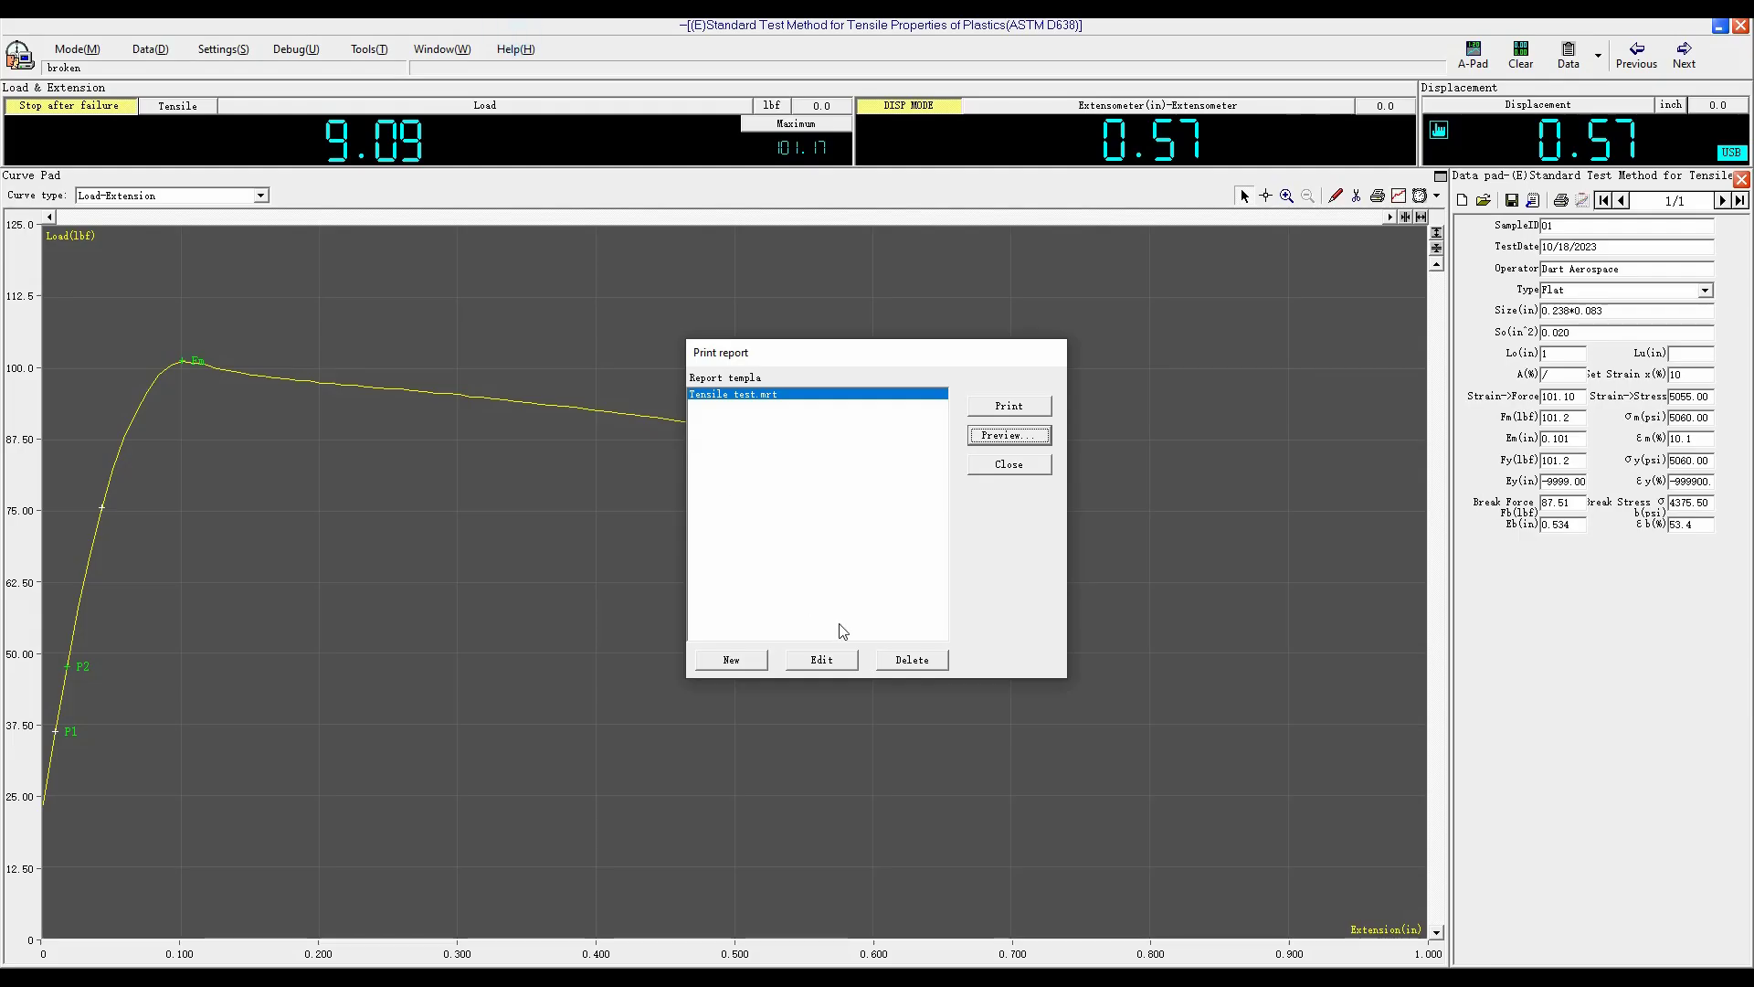
- Change the printed curve type in the Tensile test.mrt report template to Load-Extension and save the template
{"action": "left_click", "coordinate": [820, 661]}
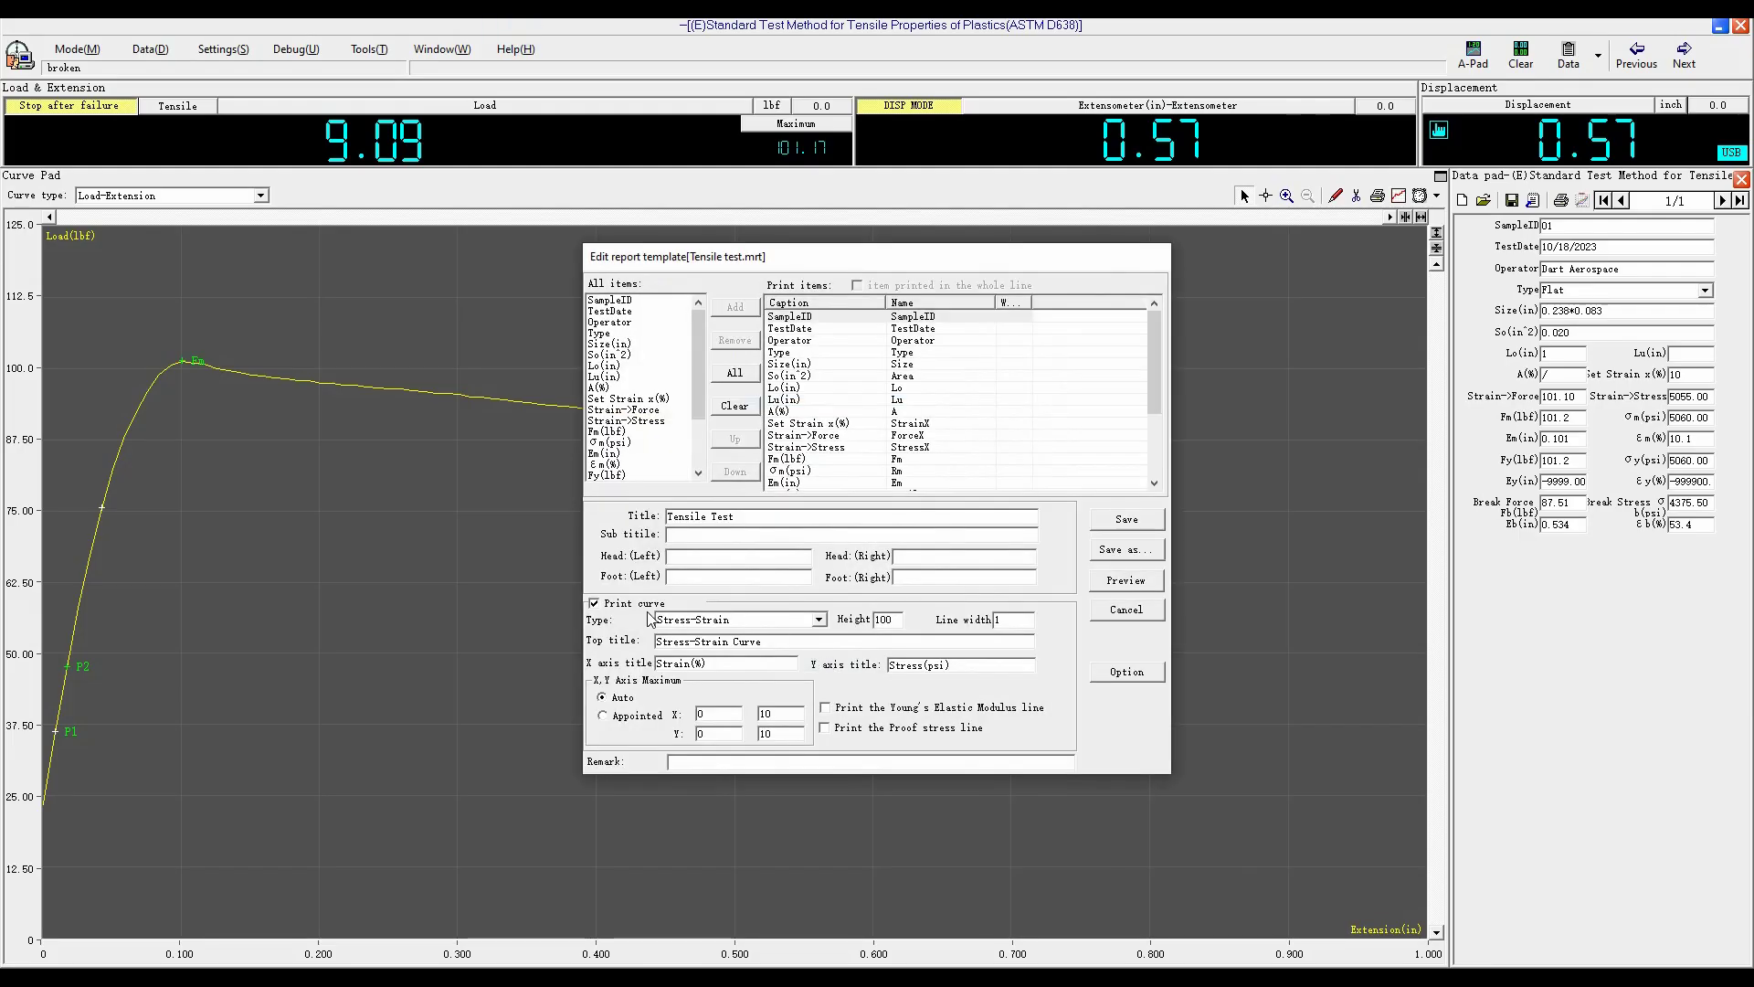
{"action": "left_click", "coordinate": [811, 620]}
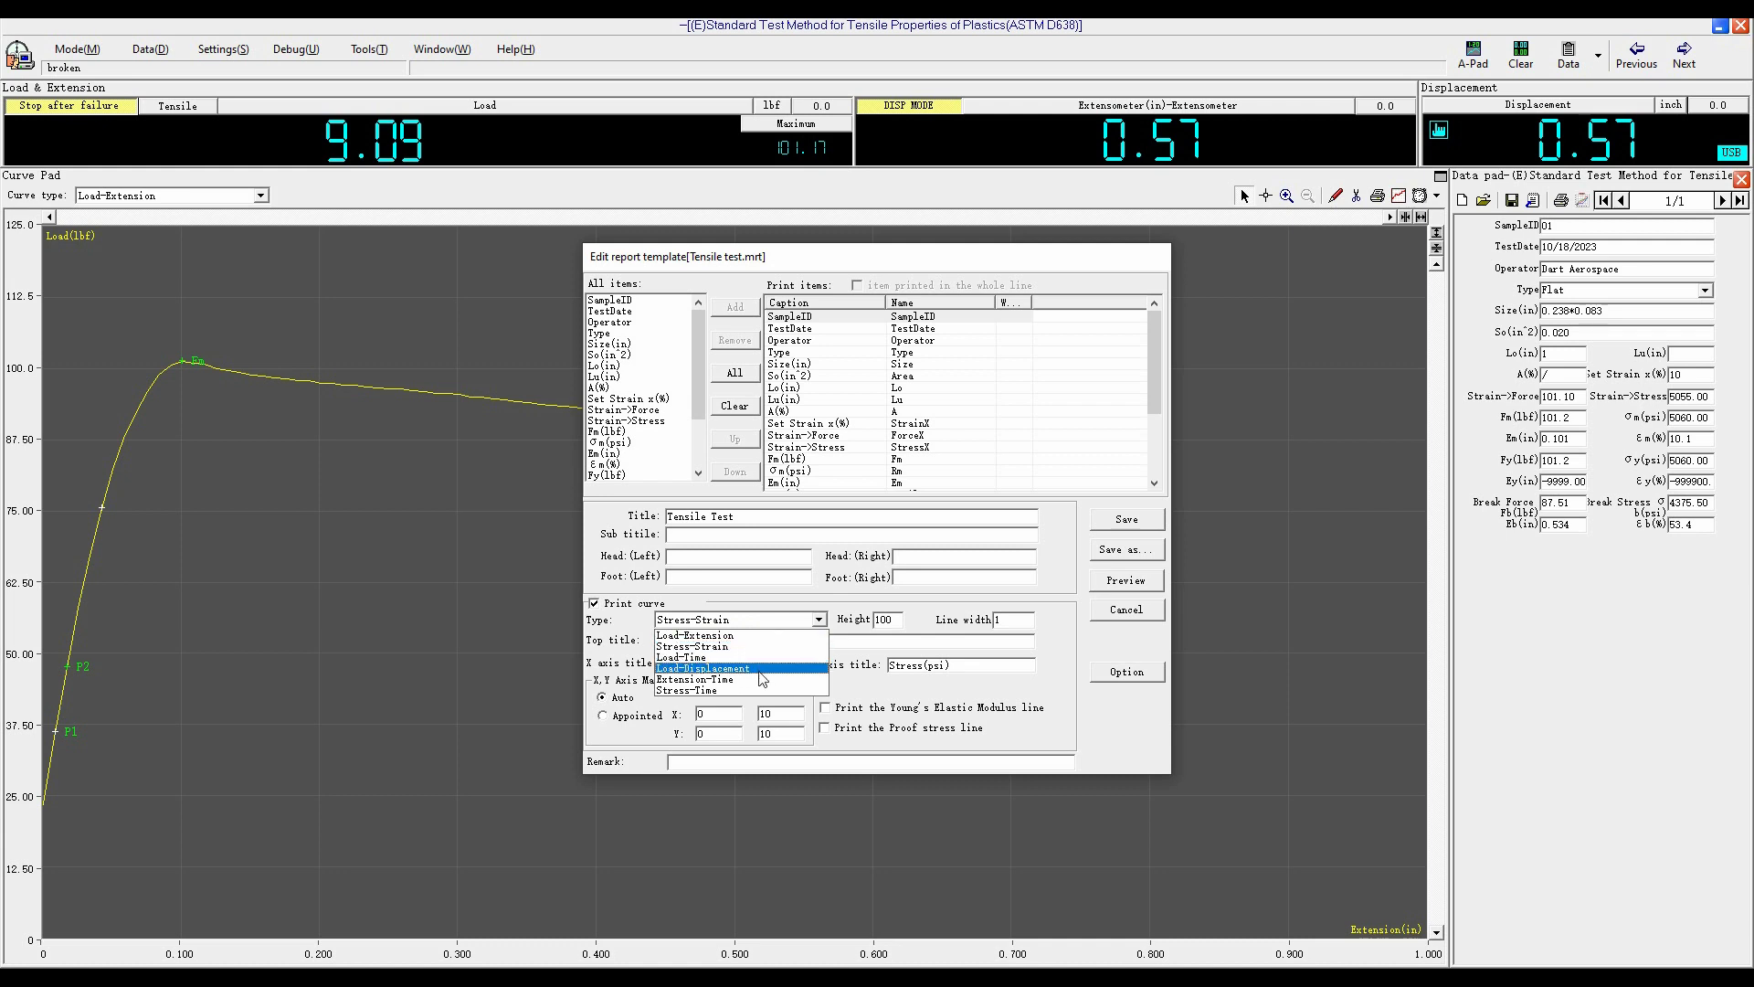
{"action": "left_click", "coordinate": [745, 636]}
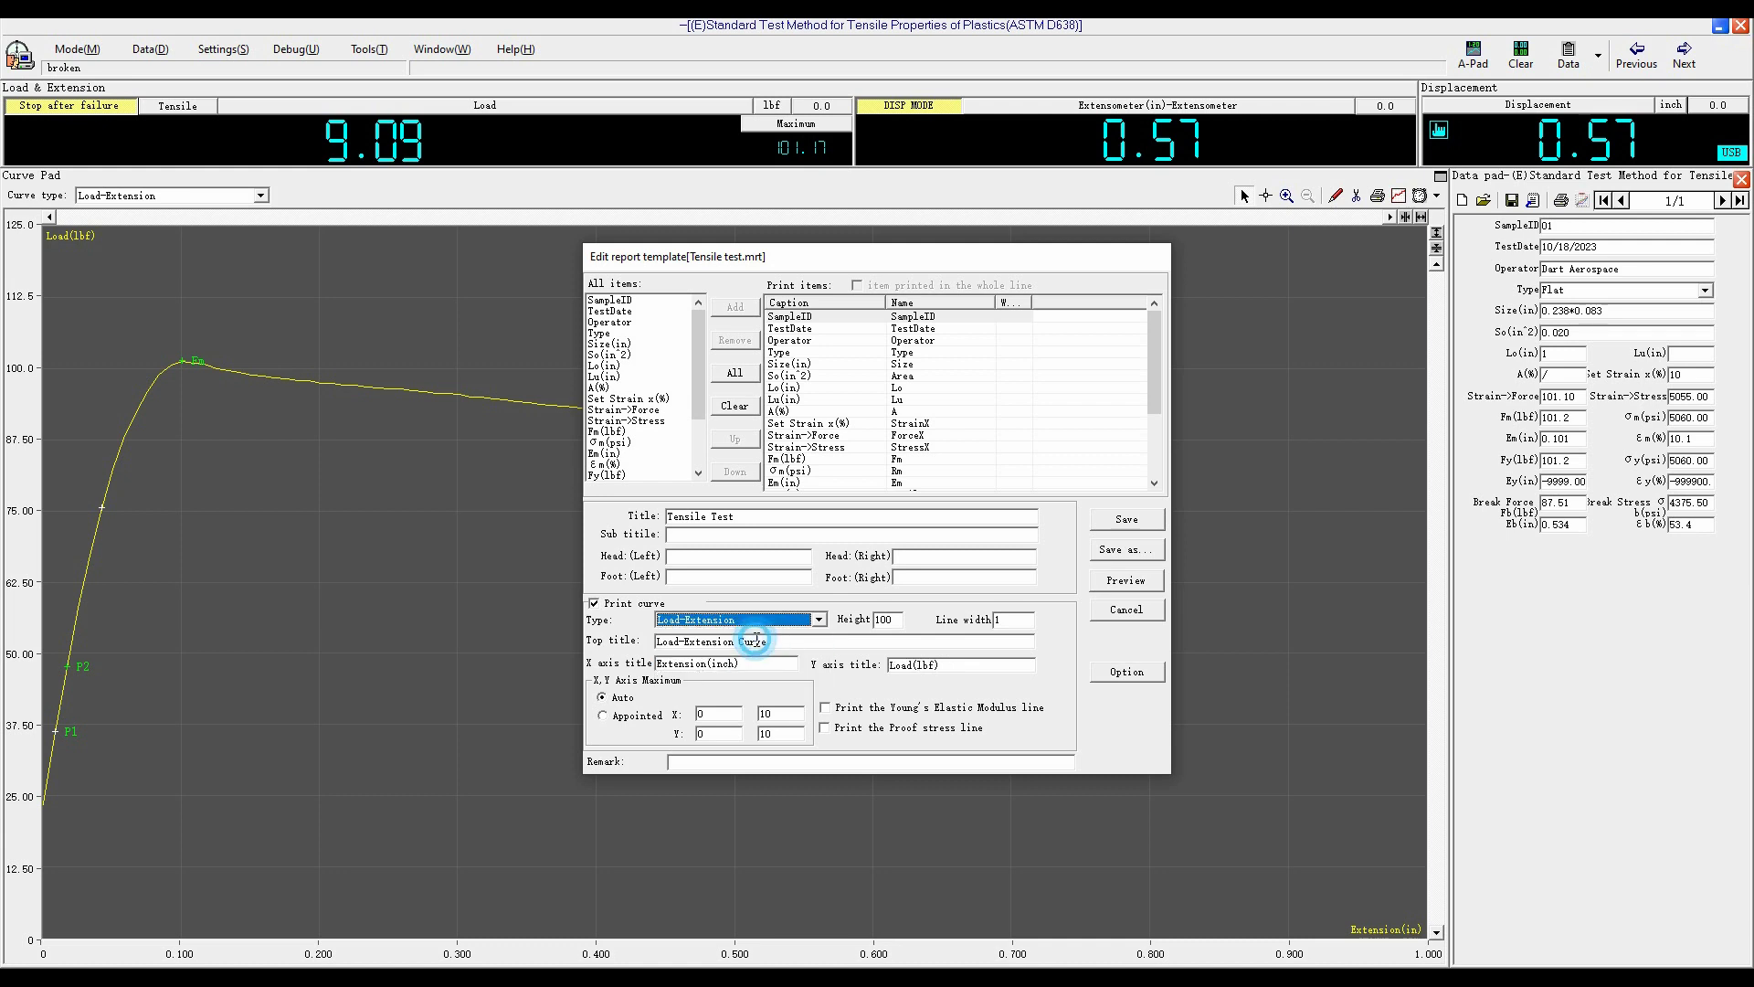
{"action": "left_click", "coordinate": [1122, 520]}
- Preview the report with its Load-Extension curve and close the report printing dialog
{"action": "left_click", "coordinate": [993, 436]}
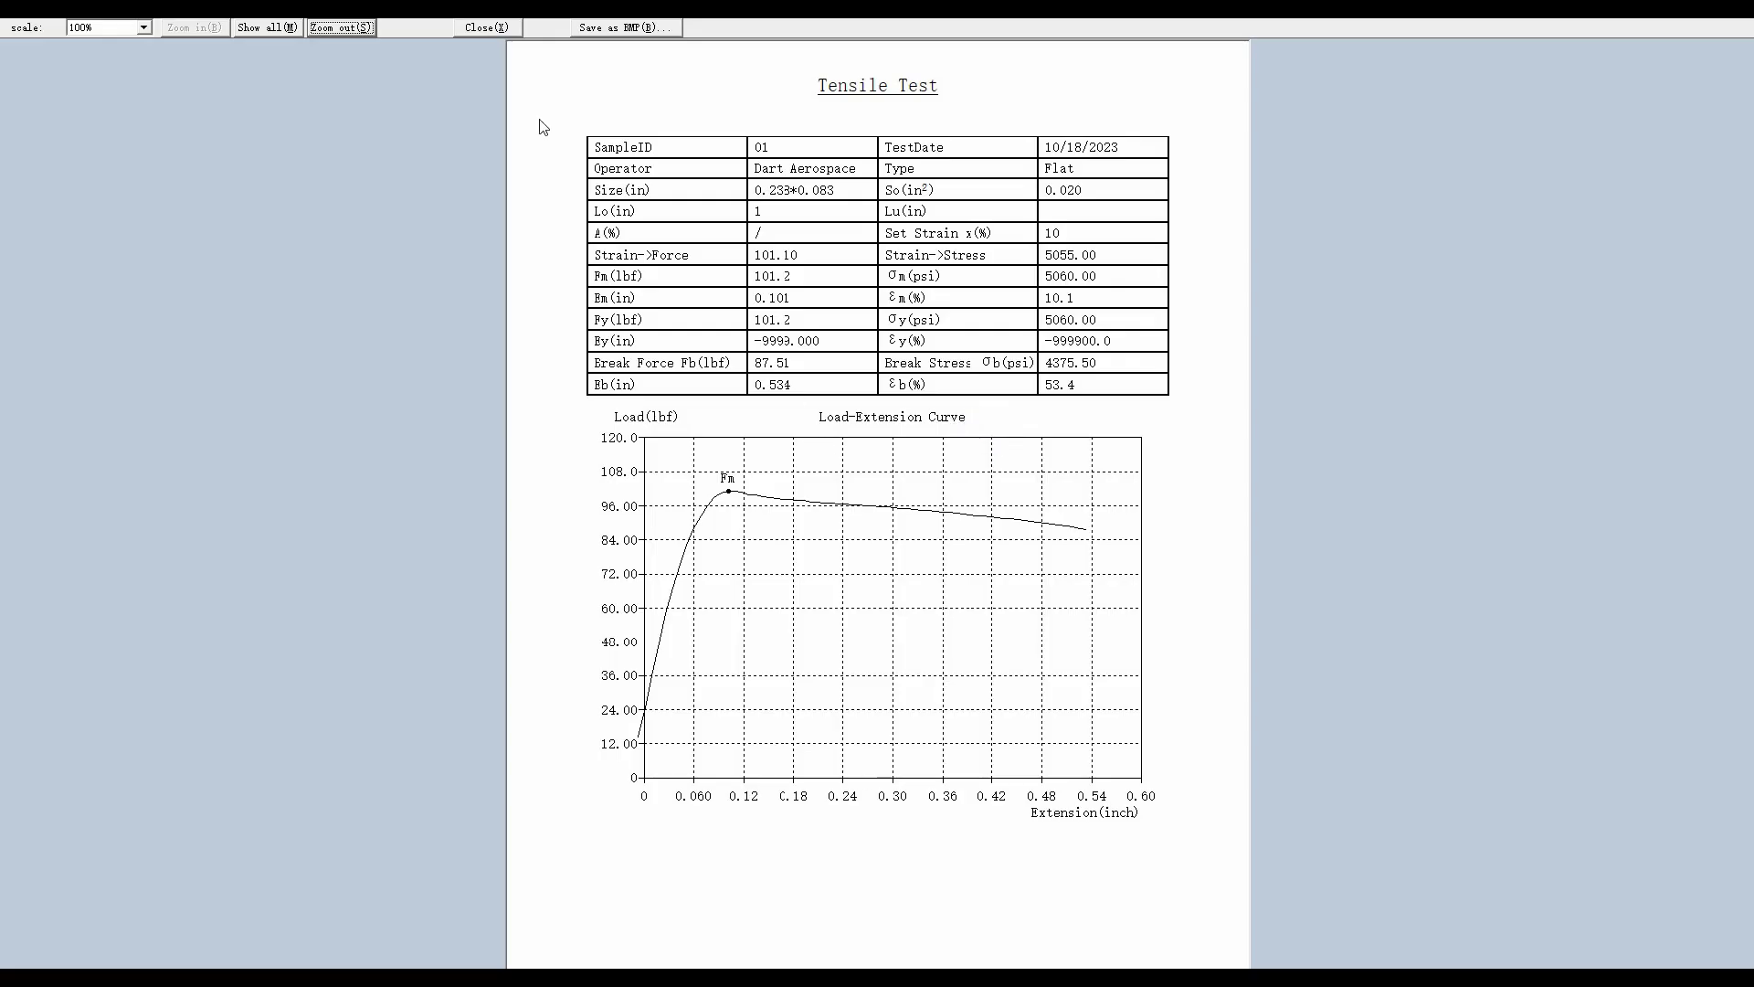
{"action": "left_click", "coordinate": [484, 27]}
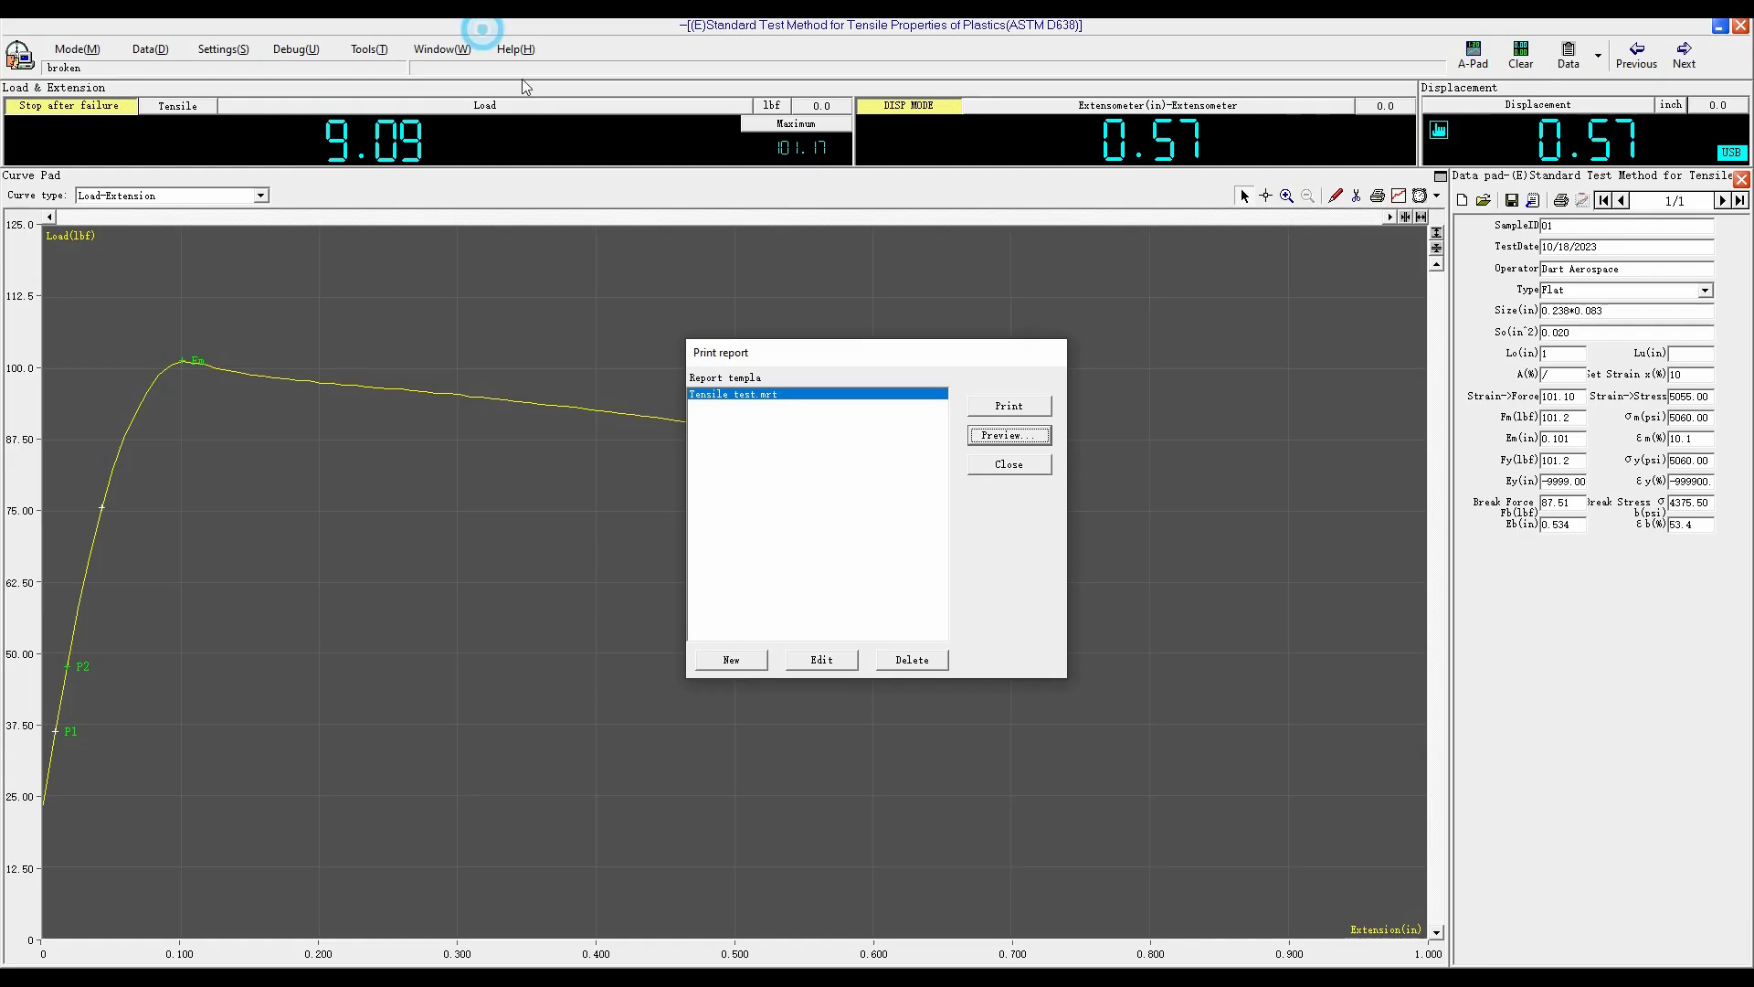
{"action": "left_click", "coordinate": [1009, 465]}
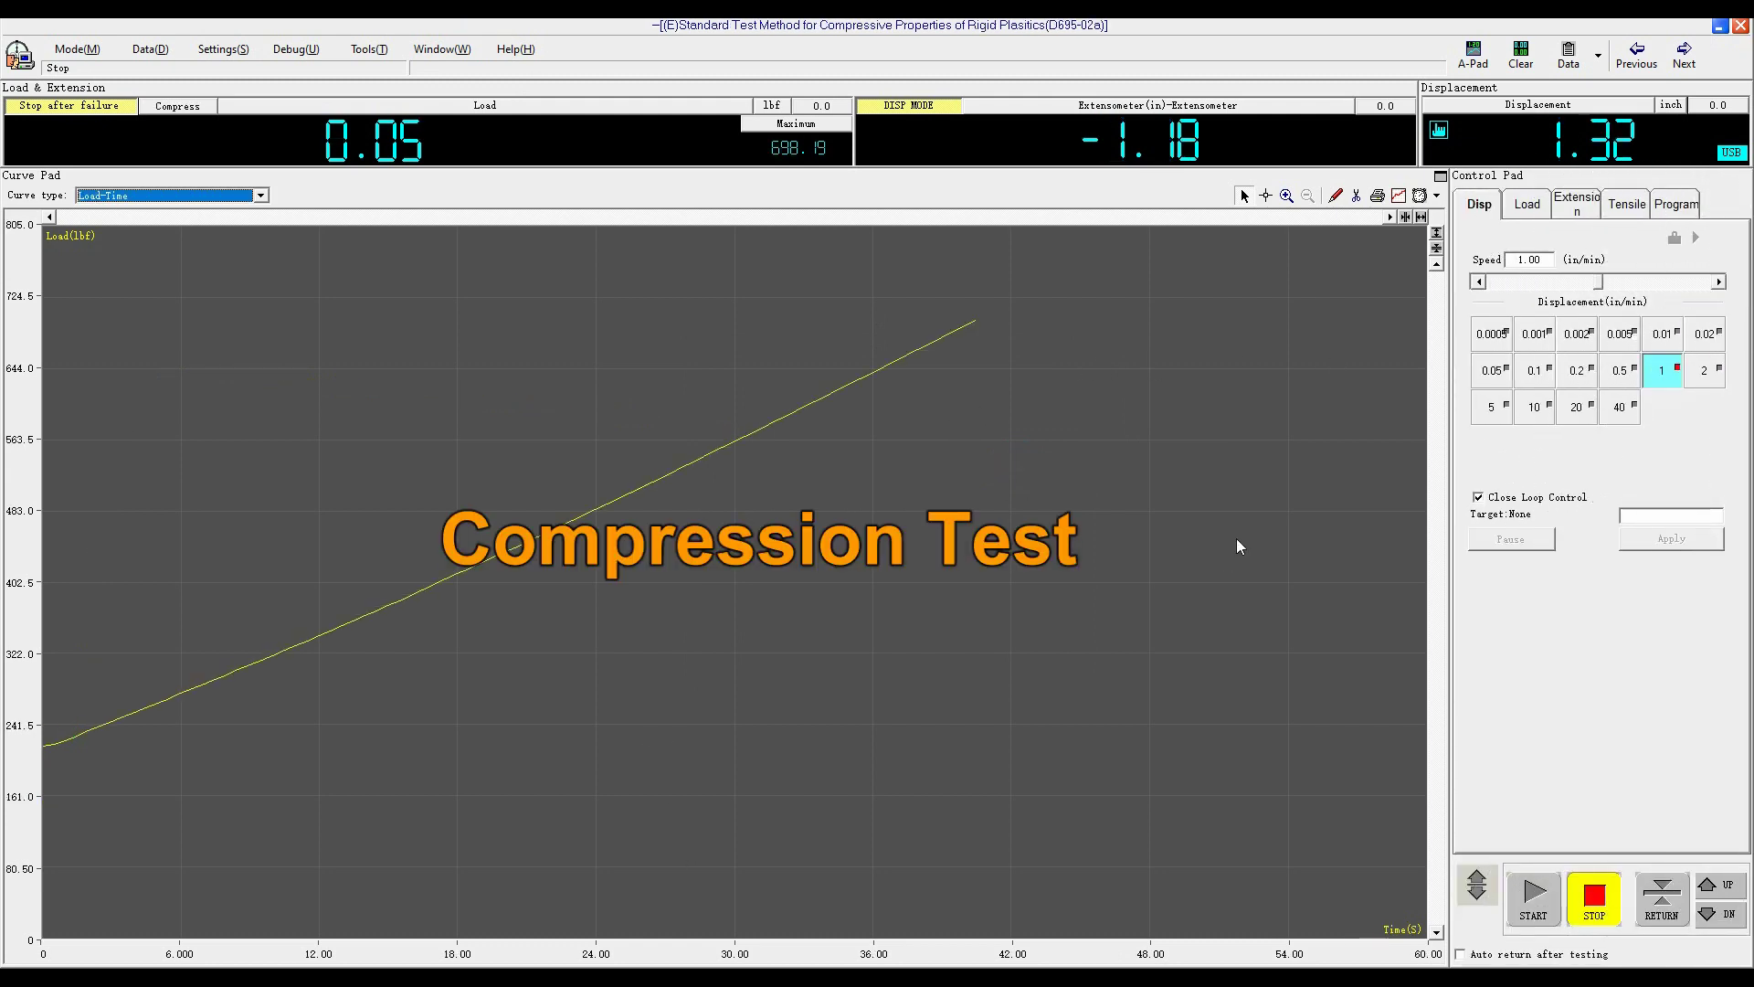
- Create a specimen with SampleID 02 under the Compressive Properties of Rigid Plastics (D695-02a) standard and close the data pad
{"action": "left_click", "coordinate": [1600, 58]}
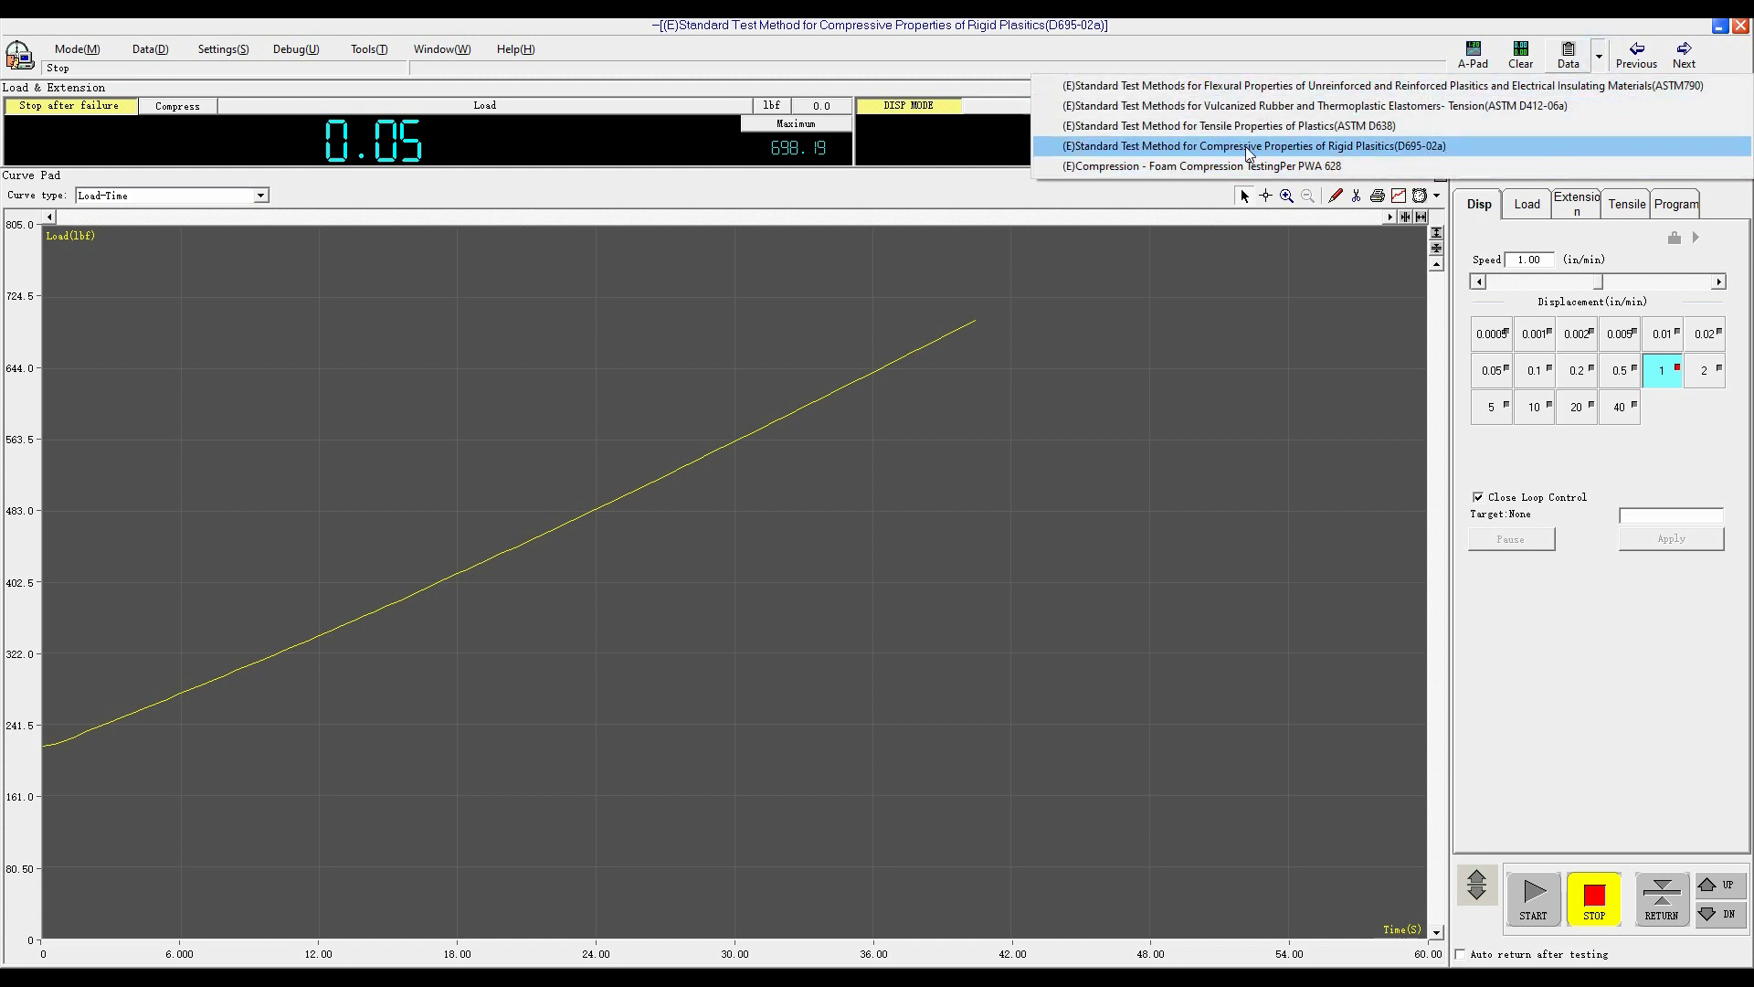
{"action": "left_click", "coordinate": [1420, 150]}
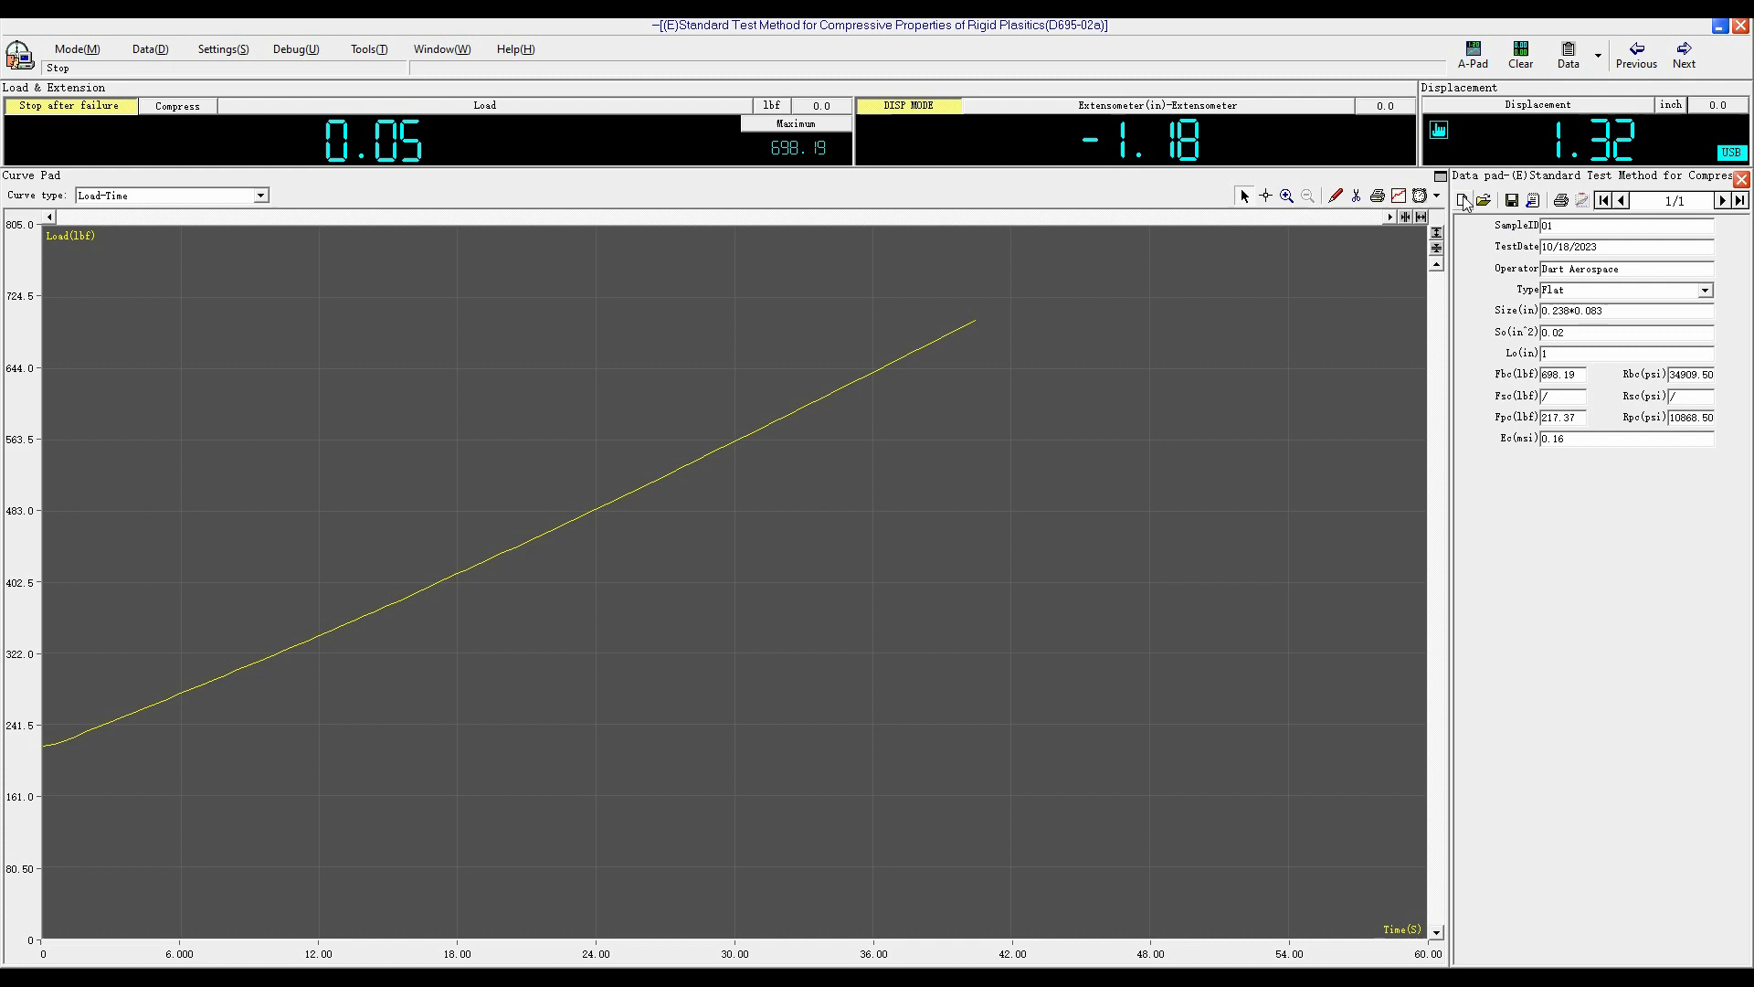
{"action": "left_click", "coordinate": [1463, 201]}
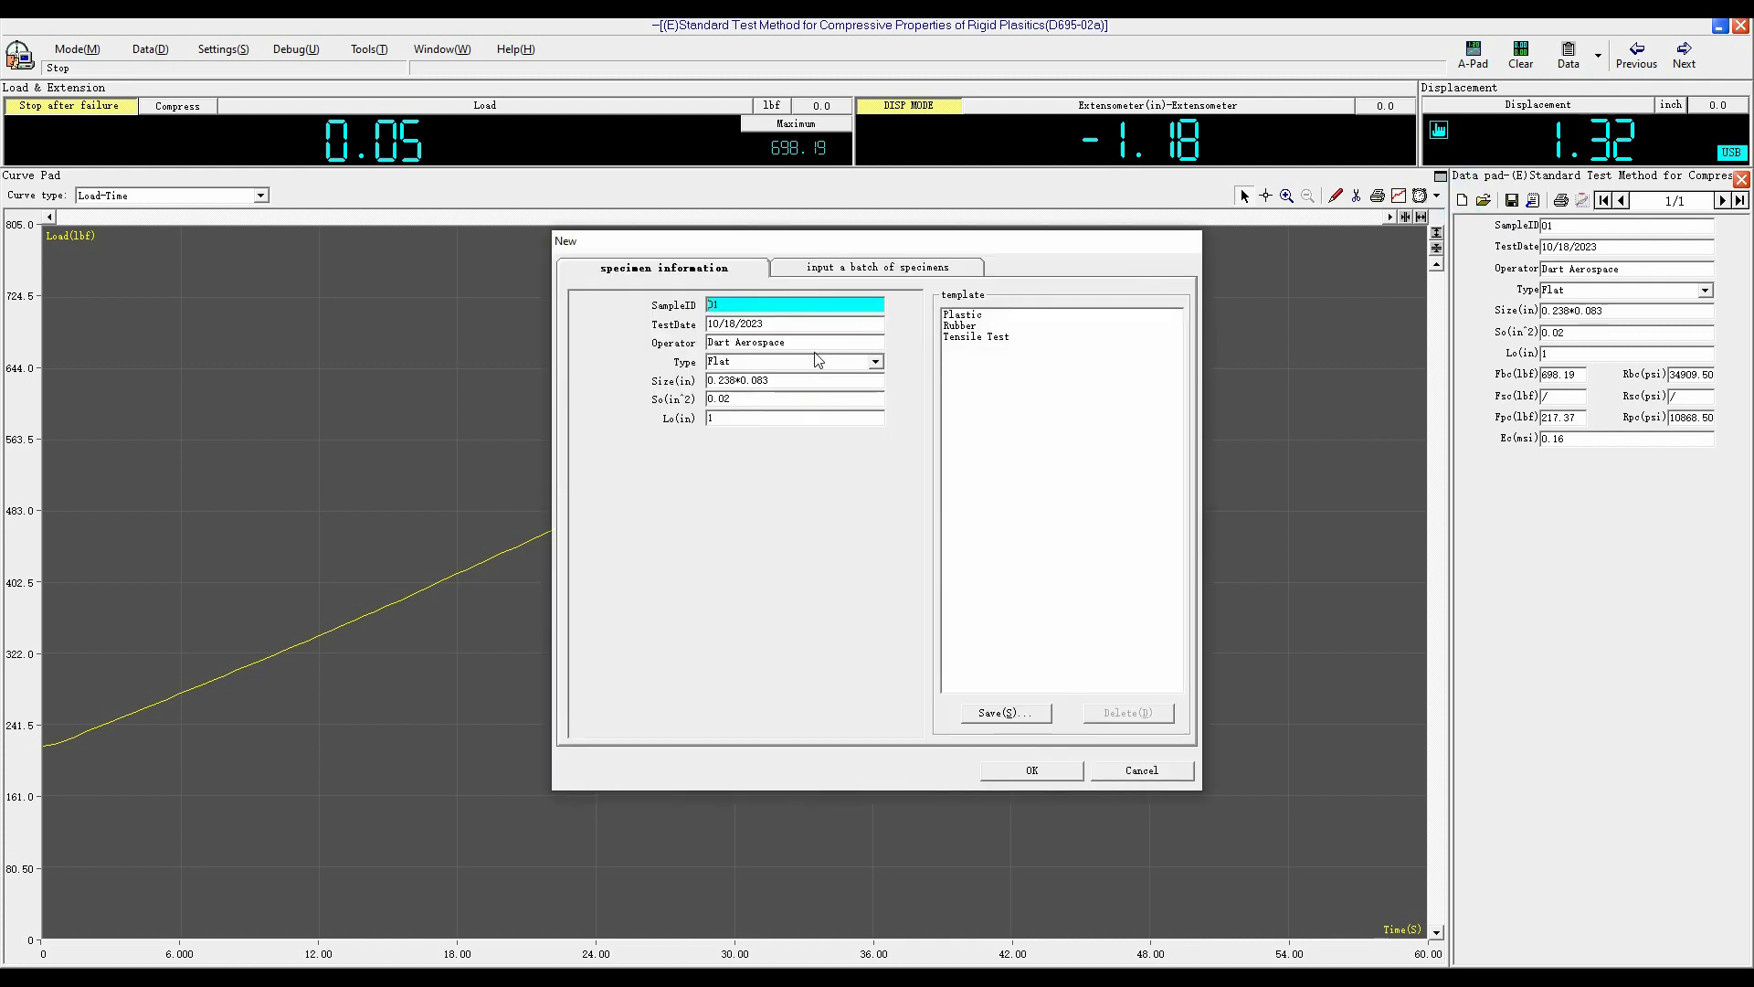
{"action": "left_click", "coordinate": [757, 304]}
{"action": "left_click", "coordinate": [1027, 771]}
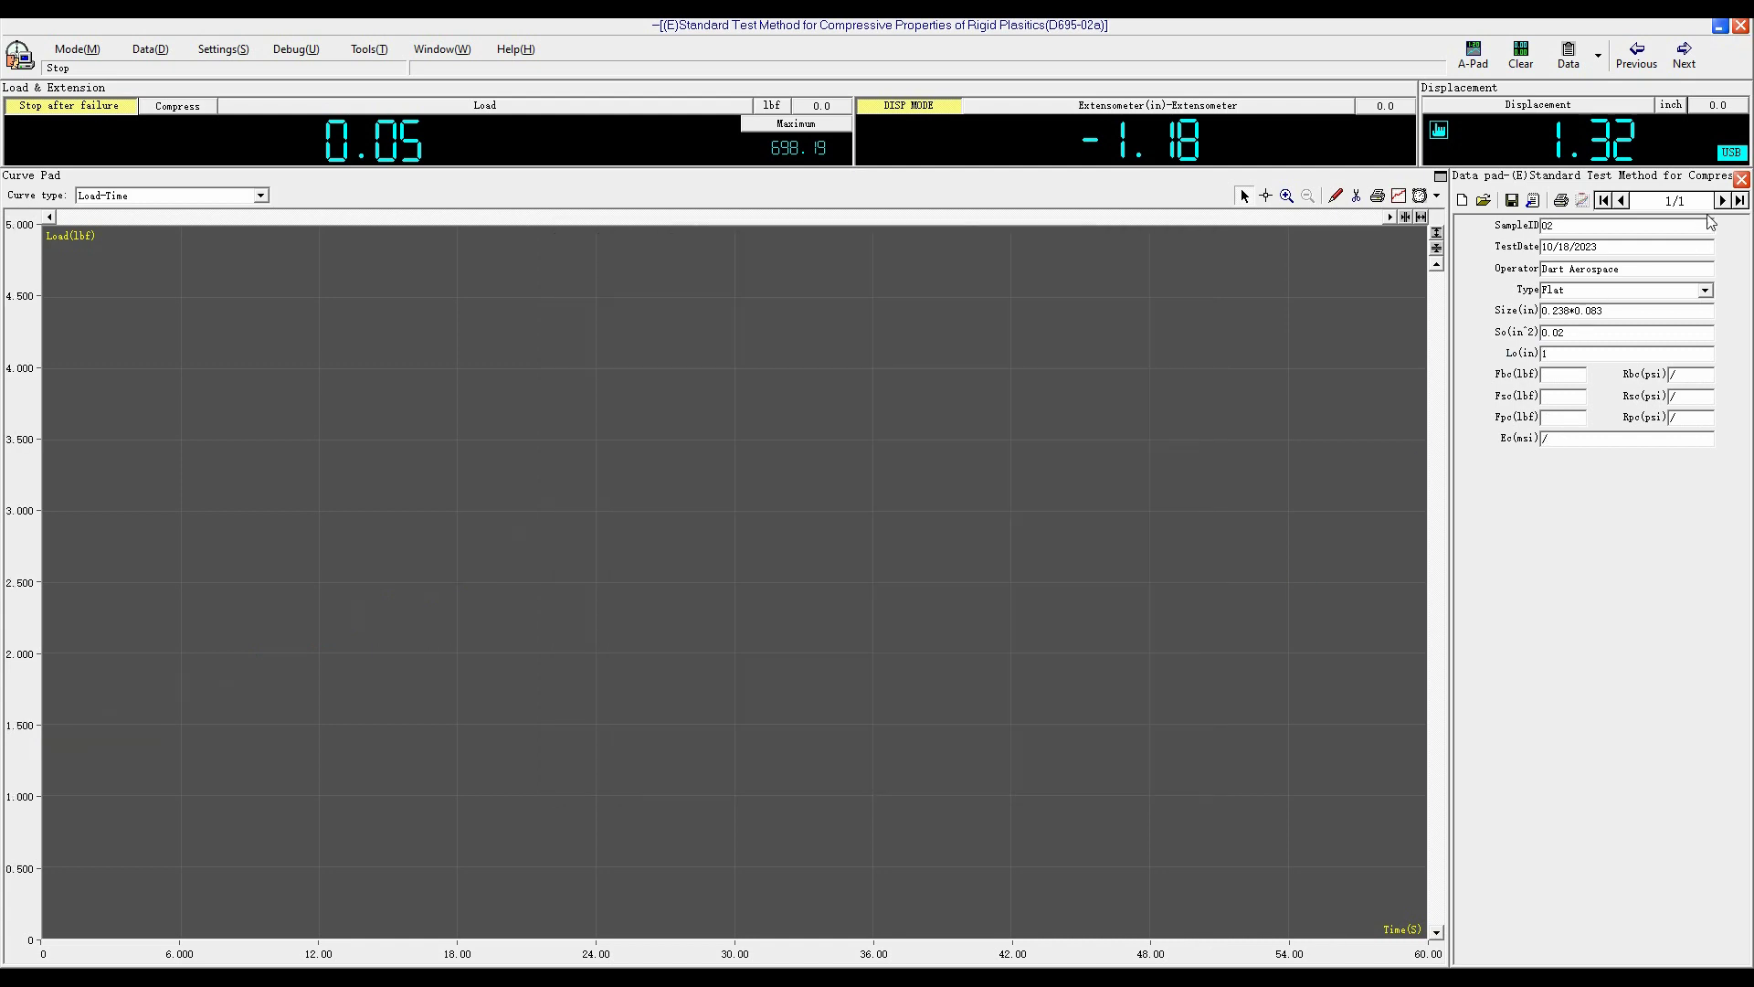
{"action": "left_click", "coordinate": [1743, 181]}
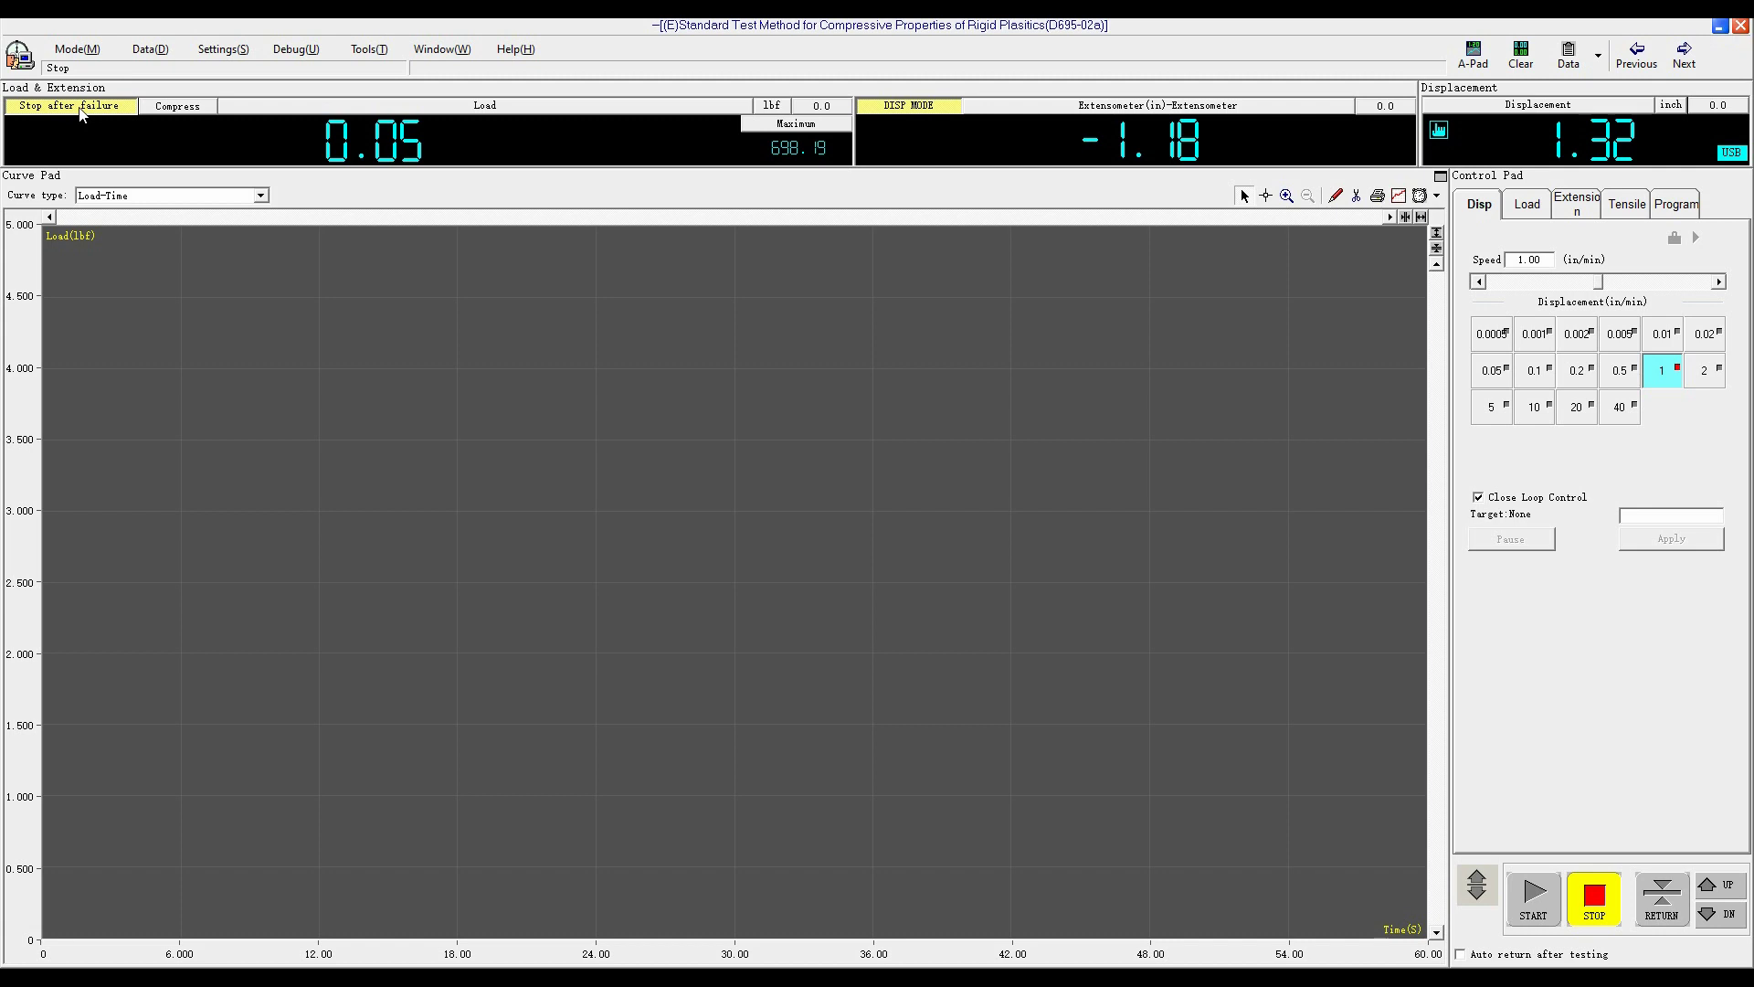
- Toggle the load direction to Tensile and back to Compress, and zero the load, extension and displacement readings
{"action": "left_click", "coordinate": [187, 110]}
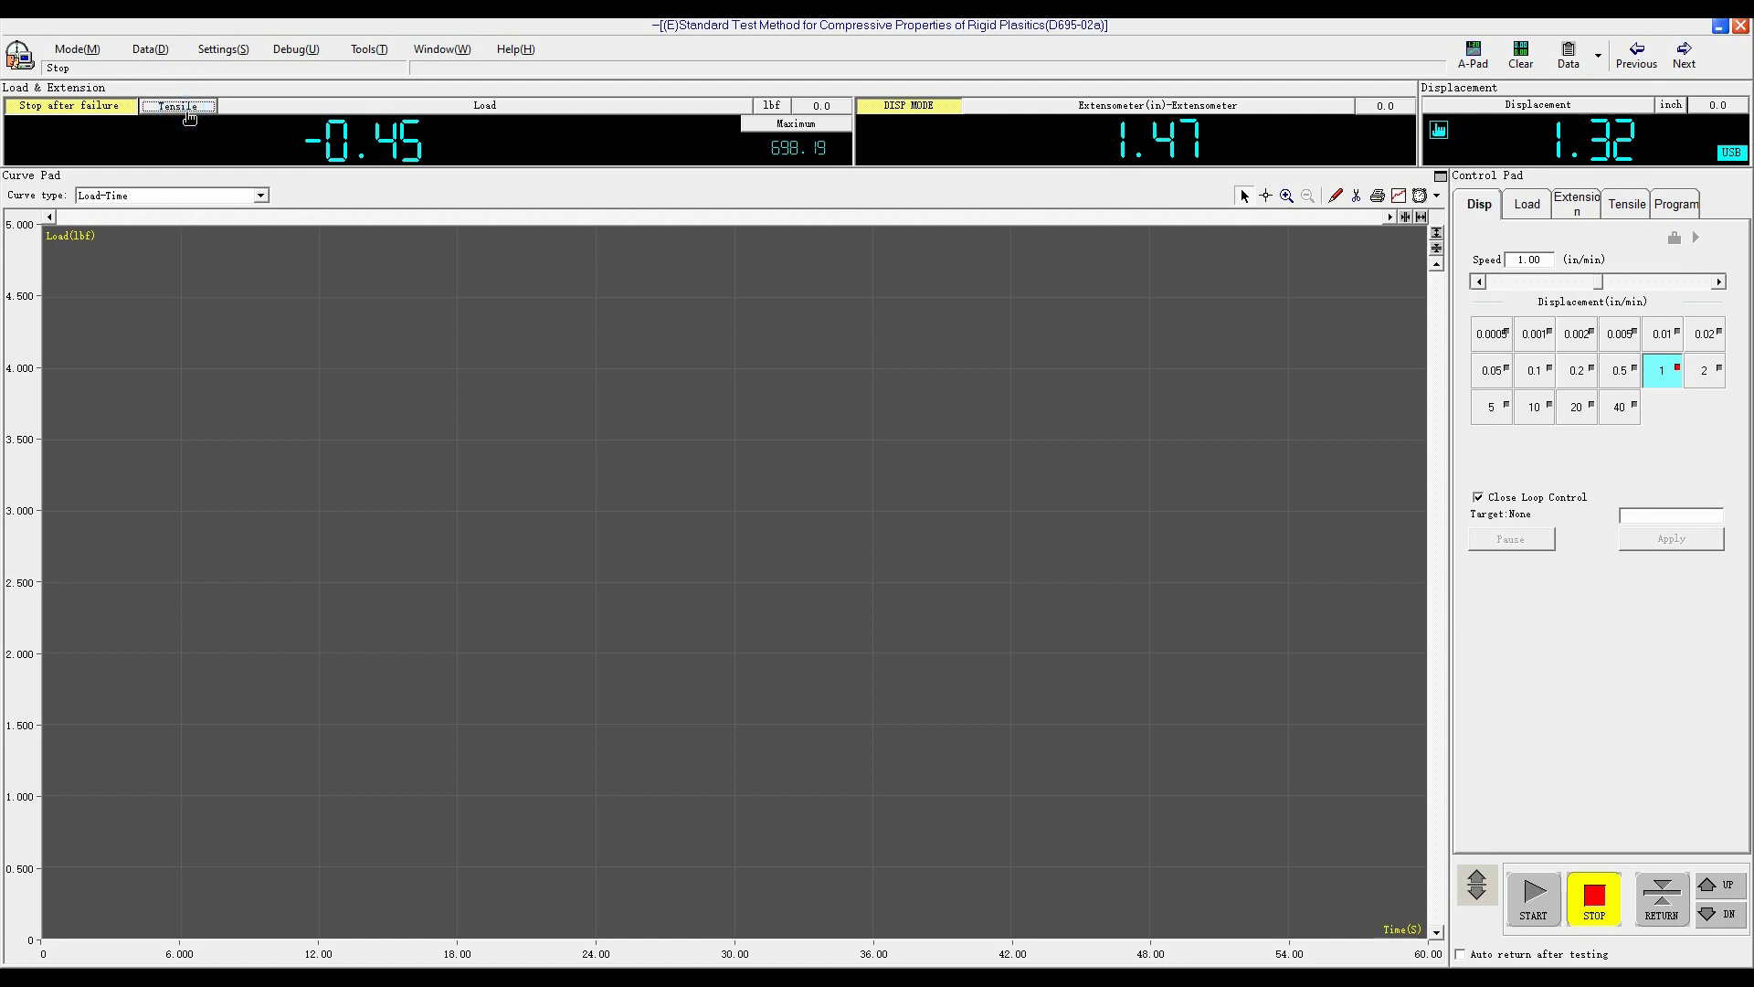
{"action": "left_click", "coordinate": [167, 113]}
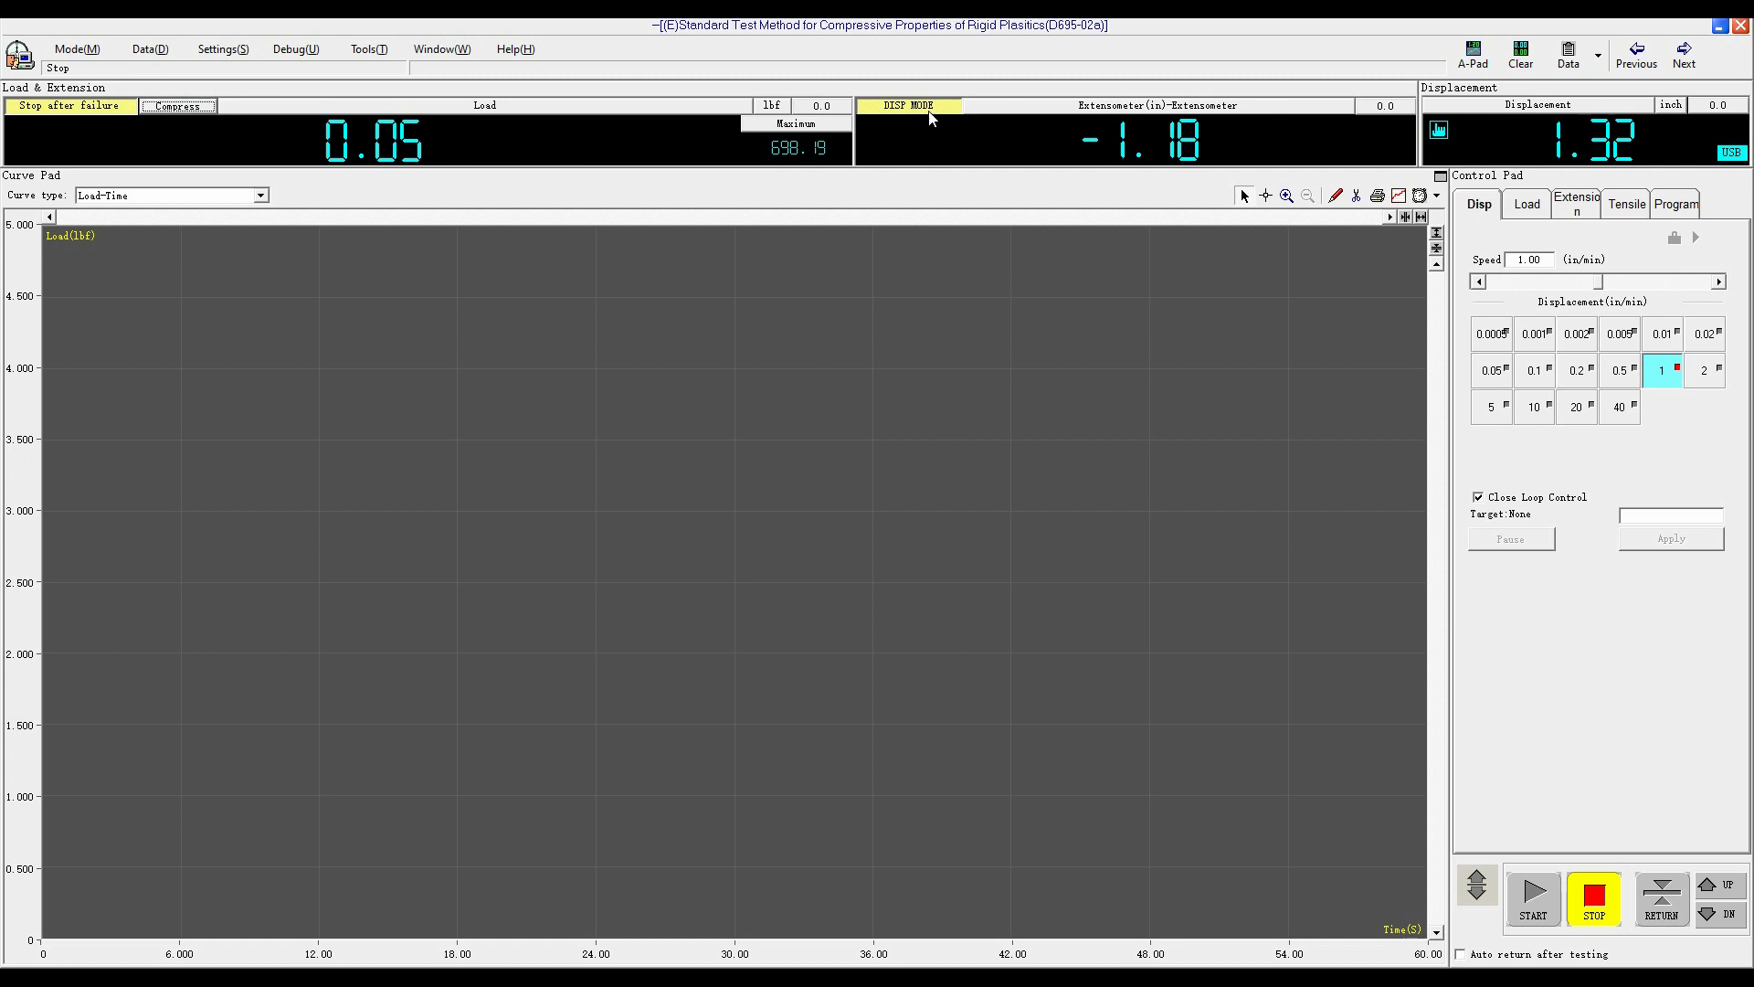
{"action": "left_click", "coordinate": [1521, 57]}
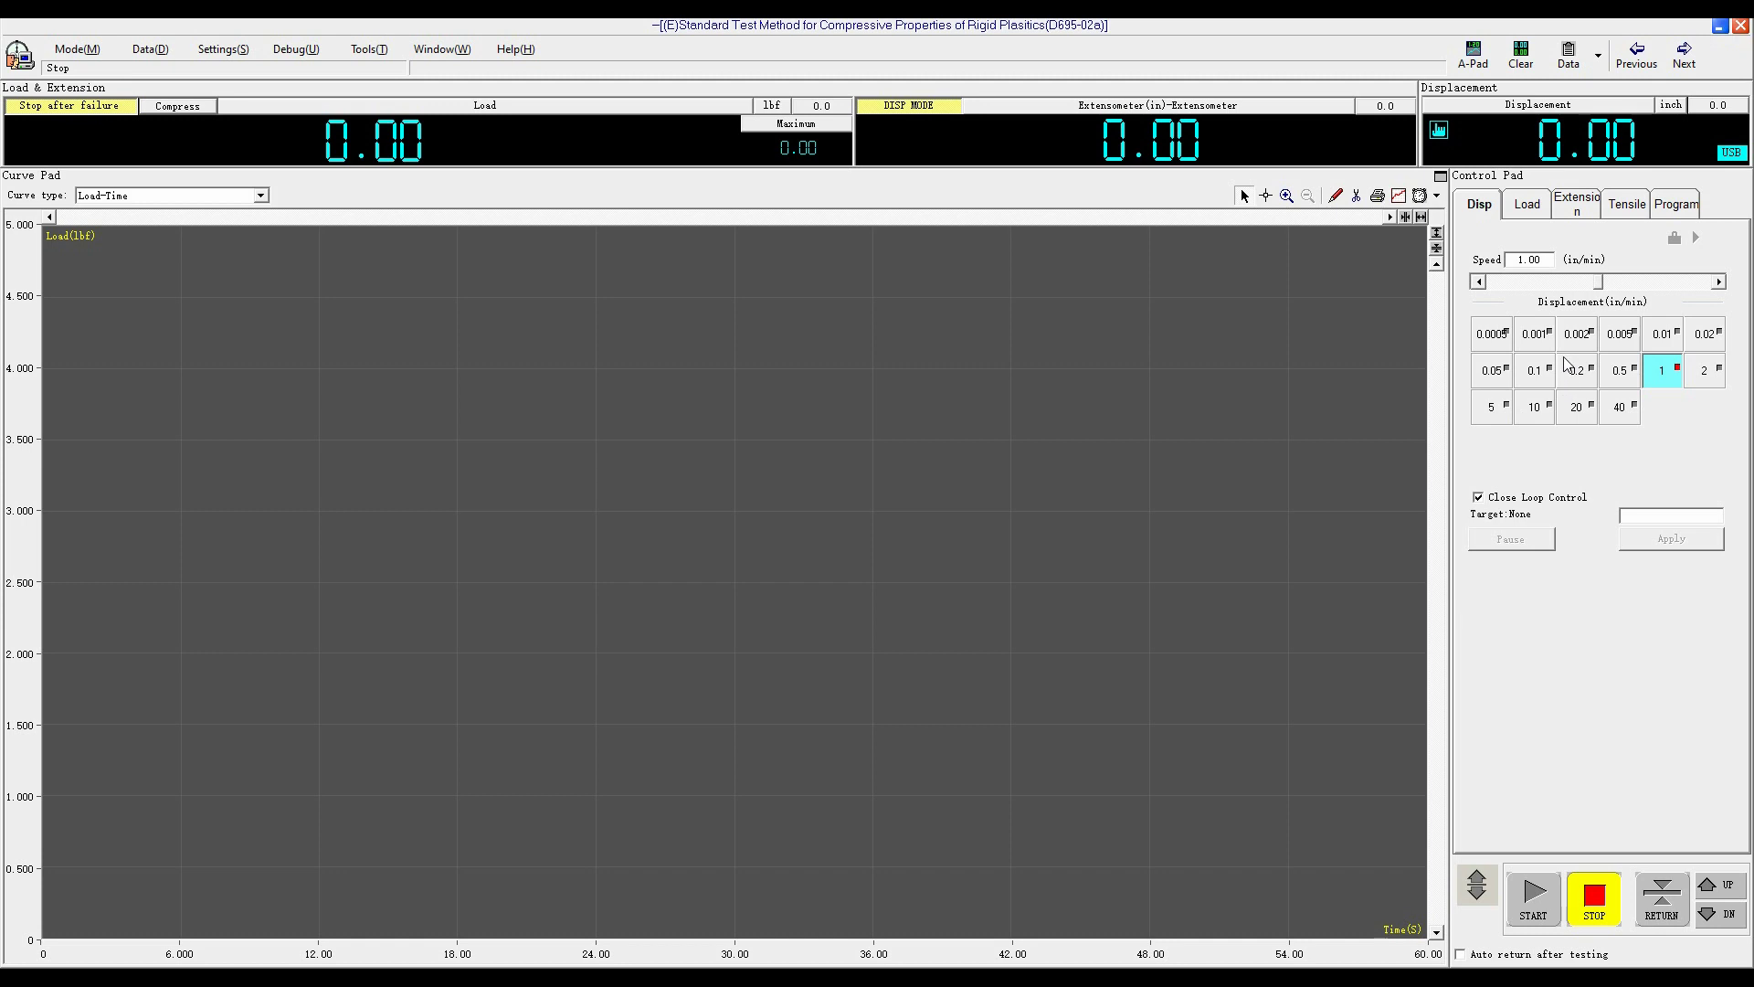
- Set the displacement control speed to 0.2 in/min and start the compression test
{"action": "left_click", "coordinate": [1480, 212]}
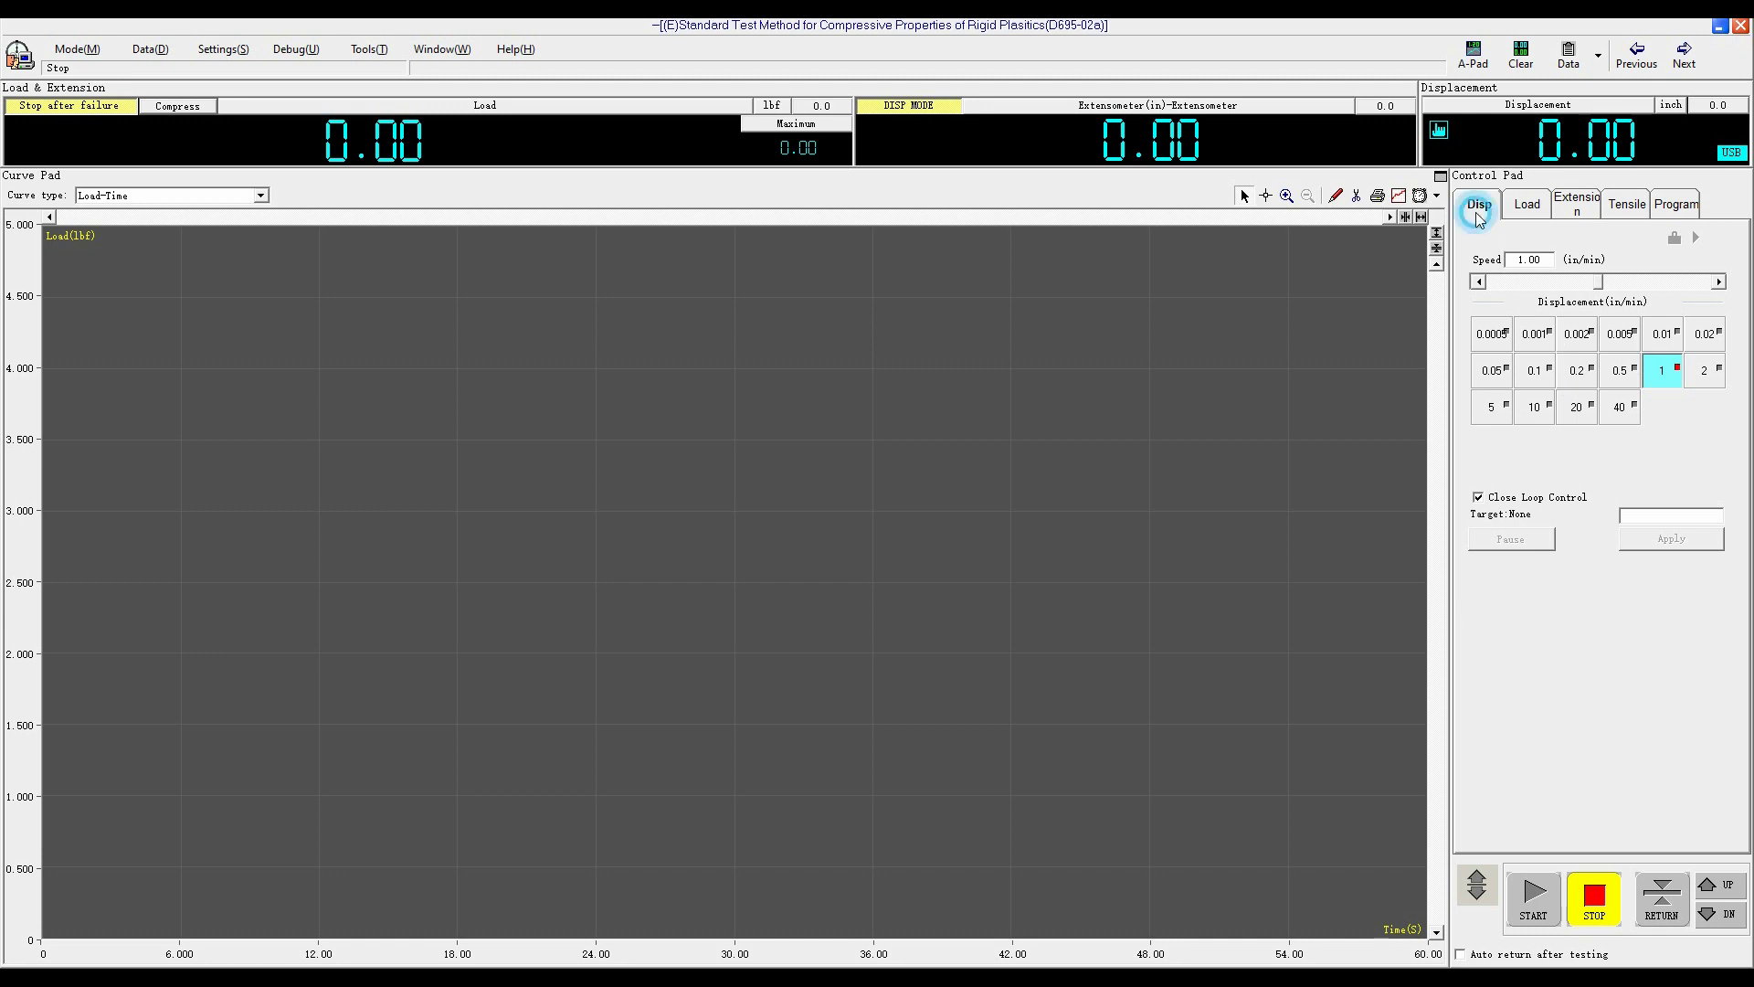
{"action": "left_click", "coordinate": [1568, 386]}
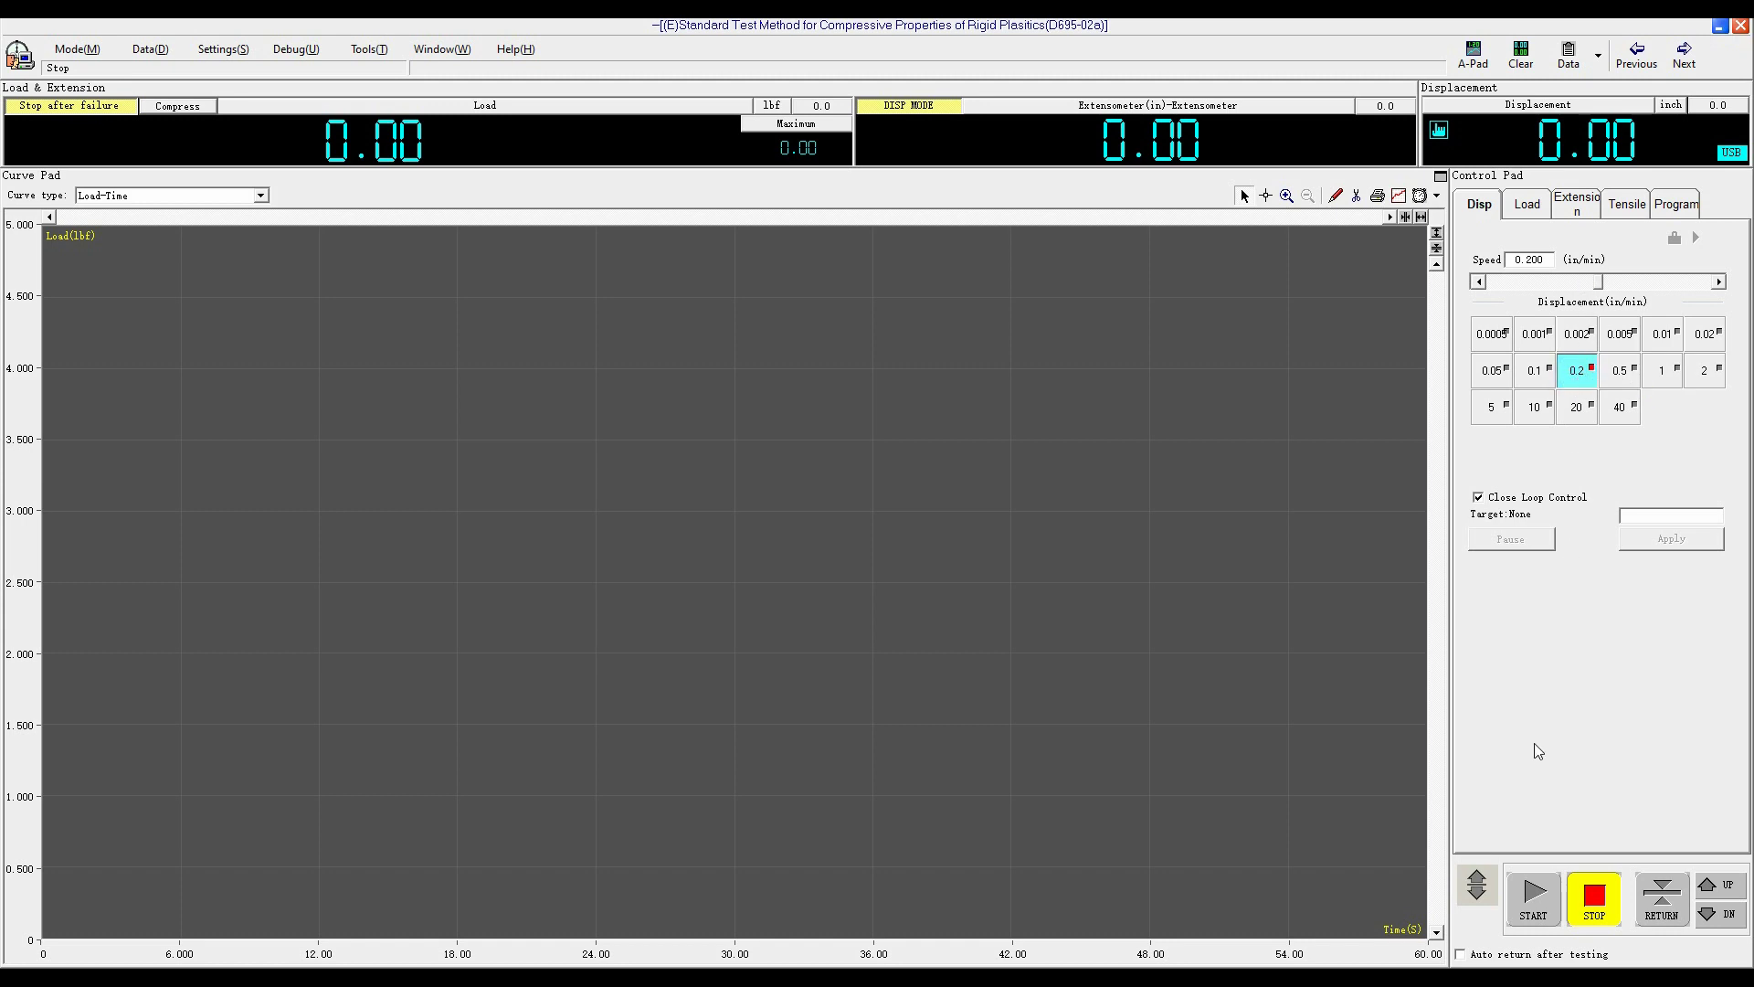
{"action": "left_click", "coordinate": [1538, 900]}
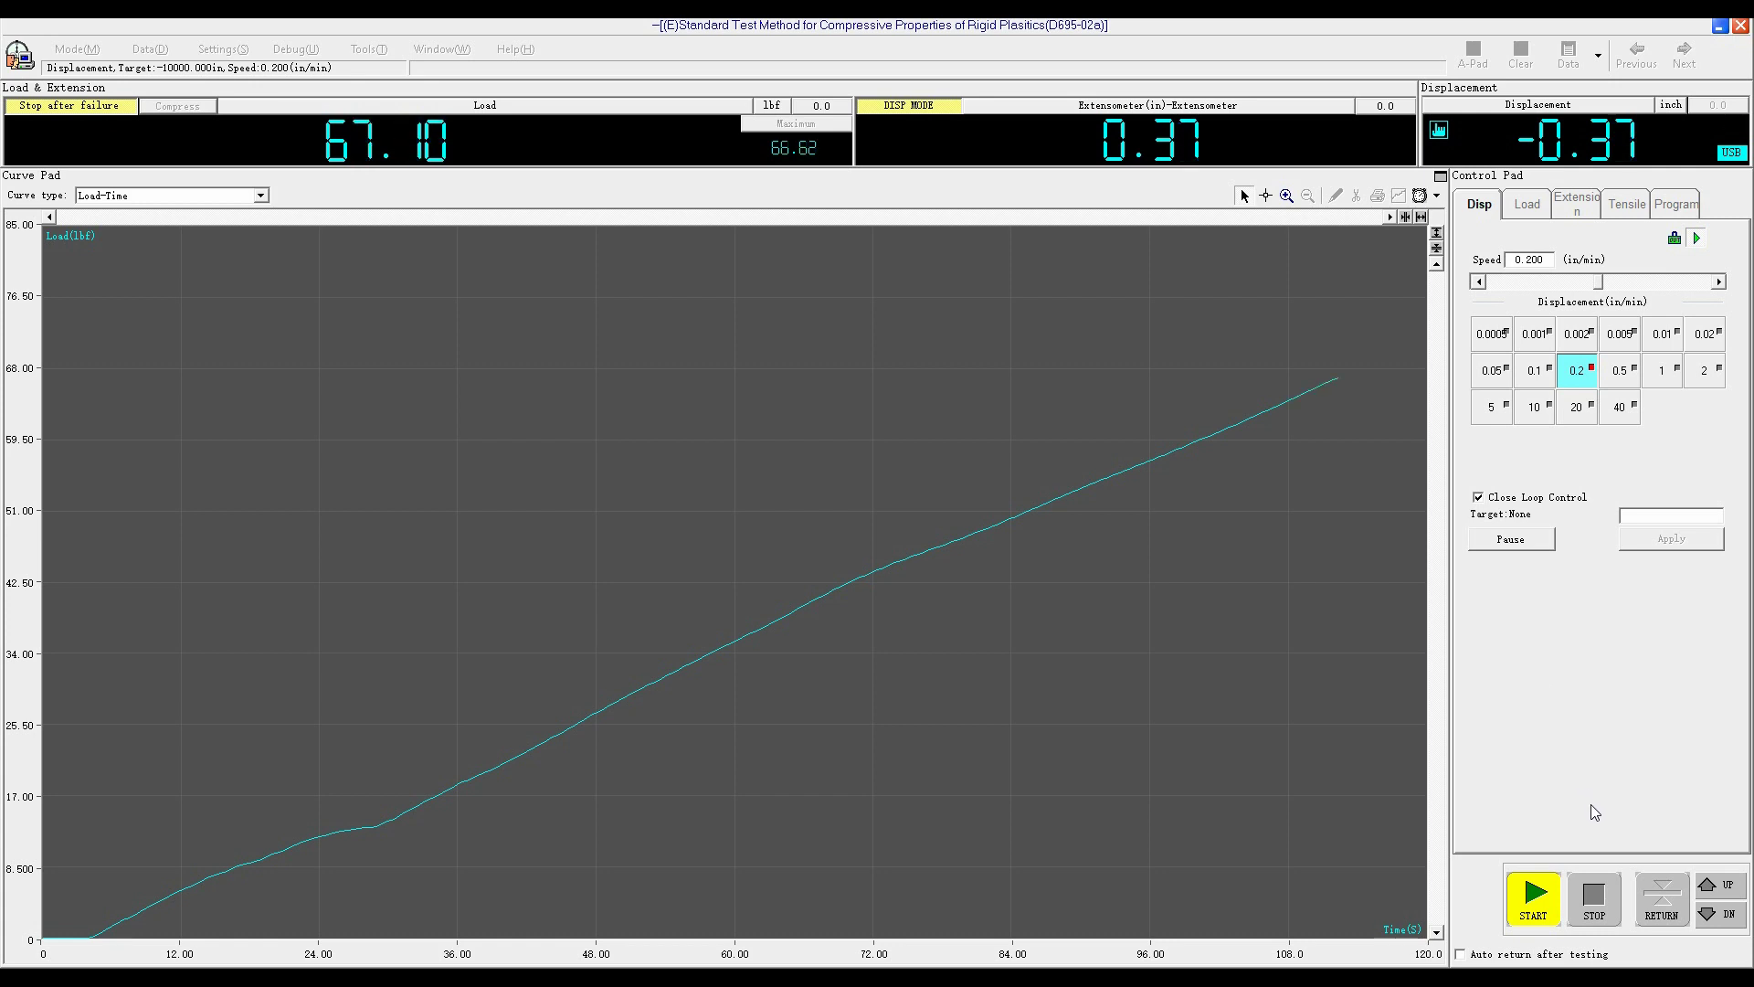
- Stop the compression test and save the specimen's results from the data pad
{"action": "left_click", "coordinate": [1596, 888]}
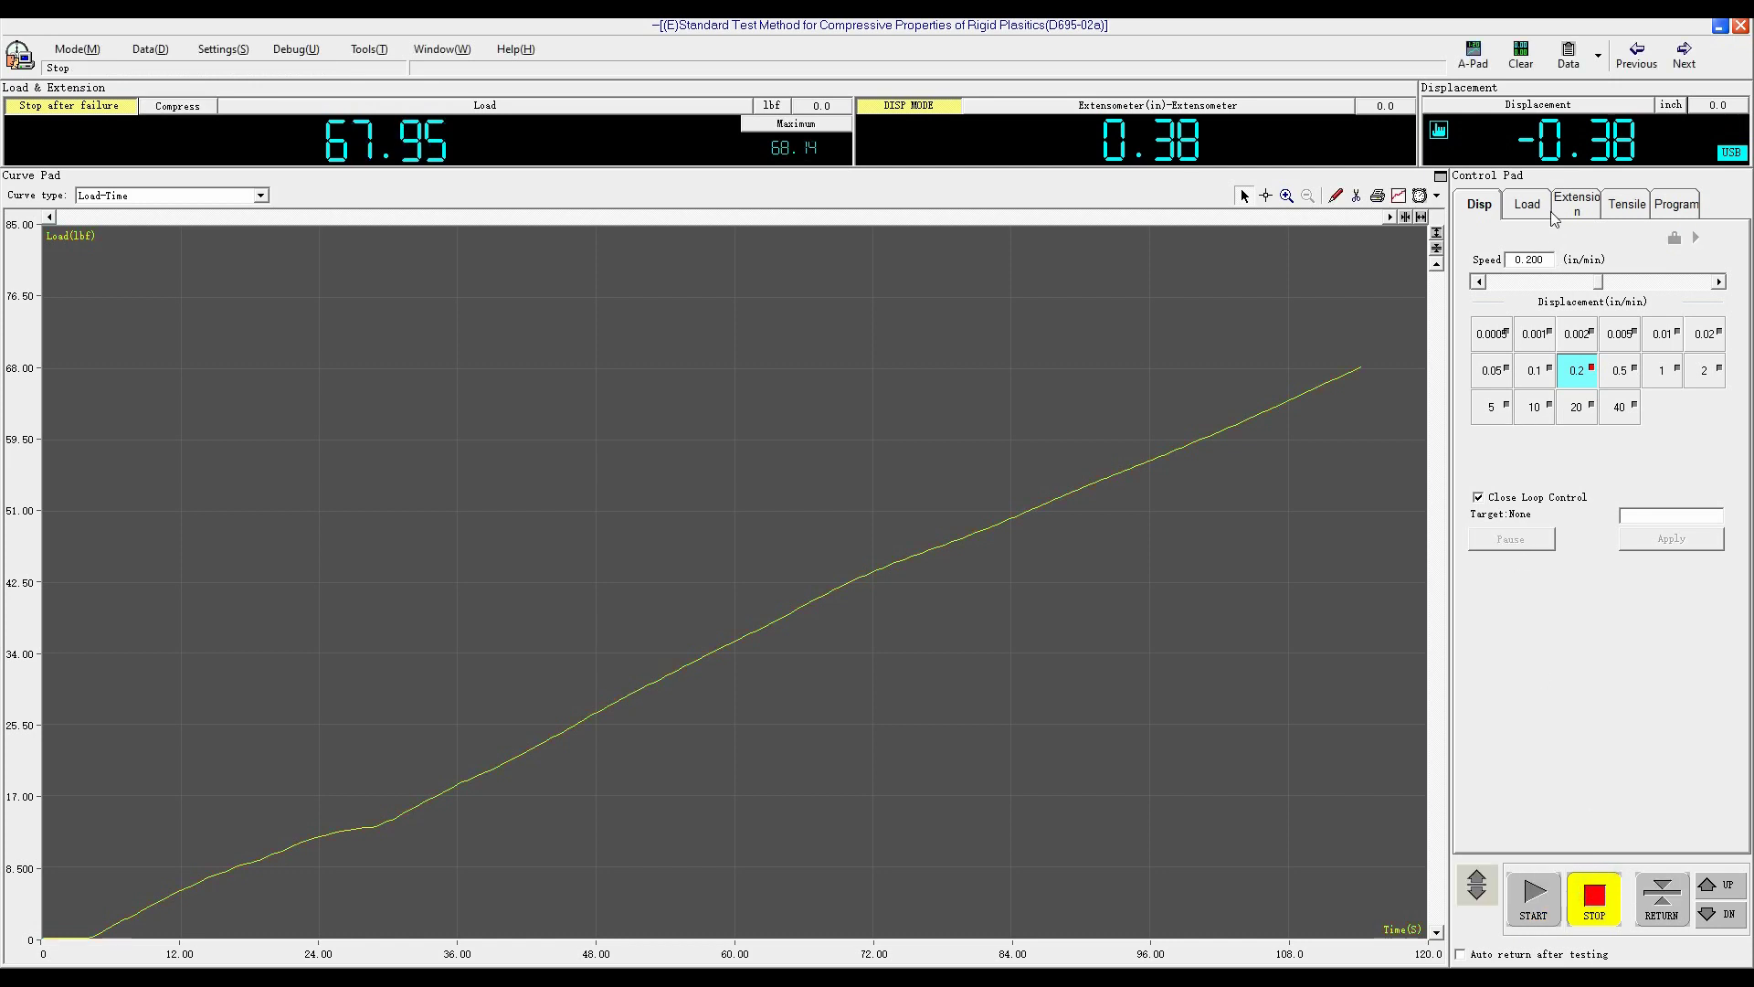
{"action": "left_click", "coordinate": [1569, 61]}
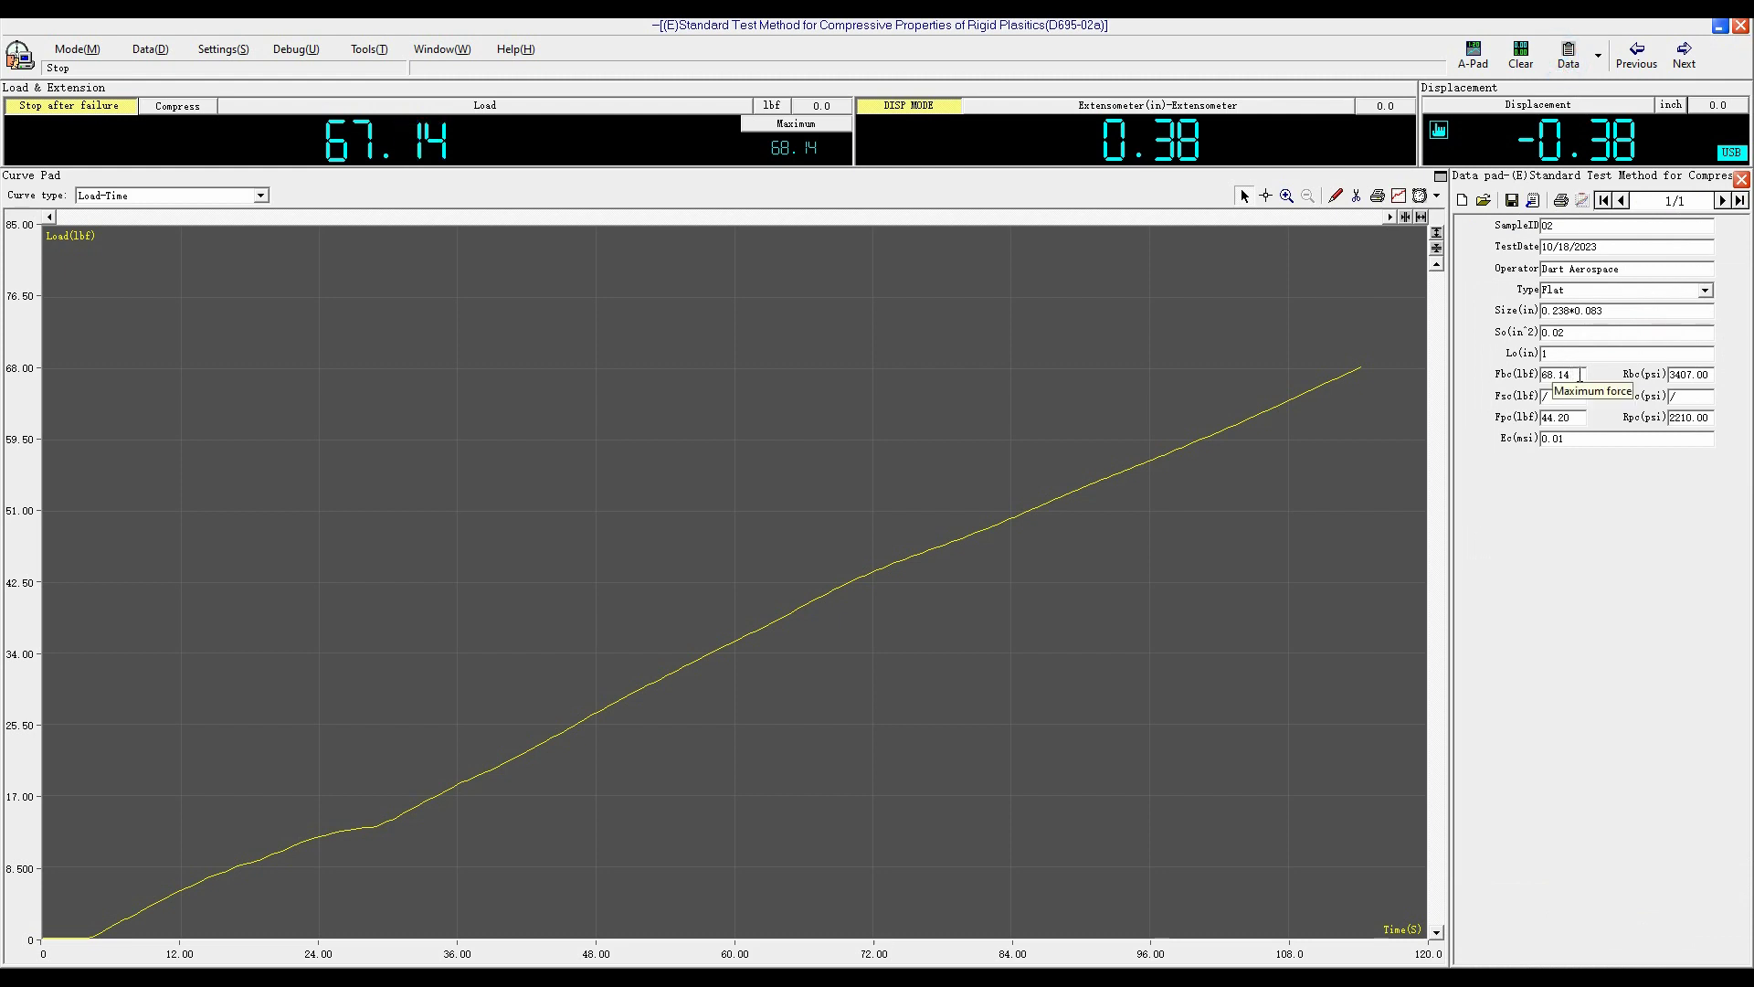
{"action": "left_click", "coordinate": [1511, 201]}
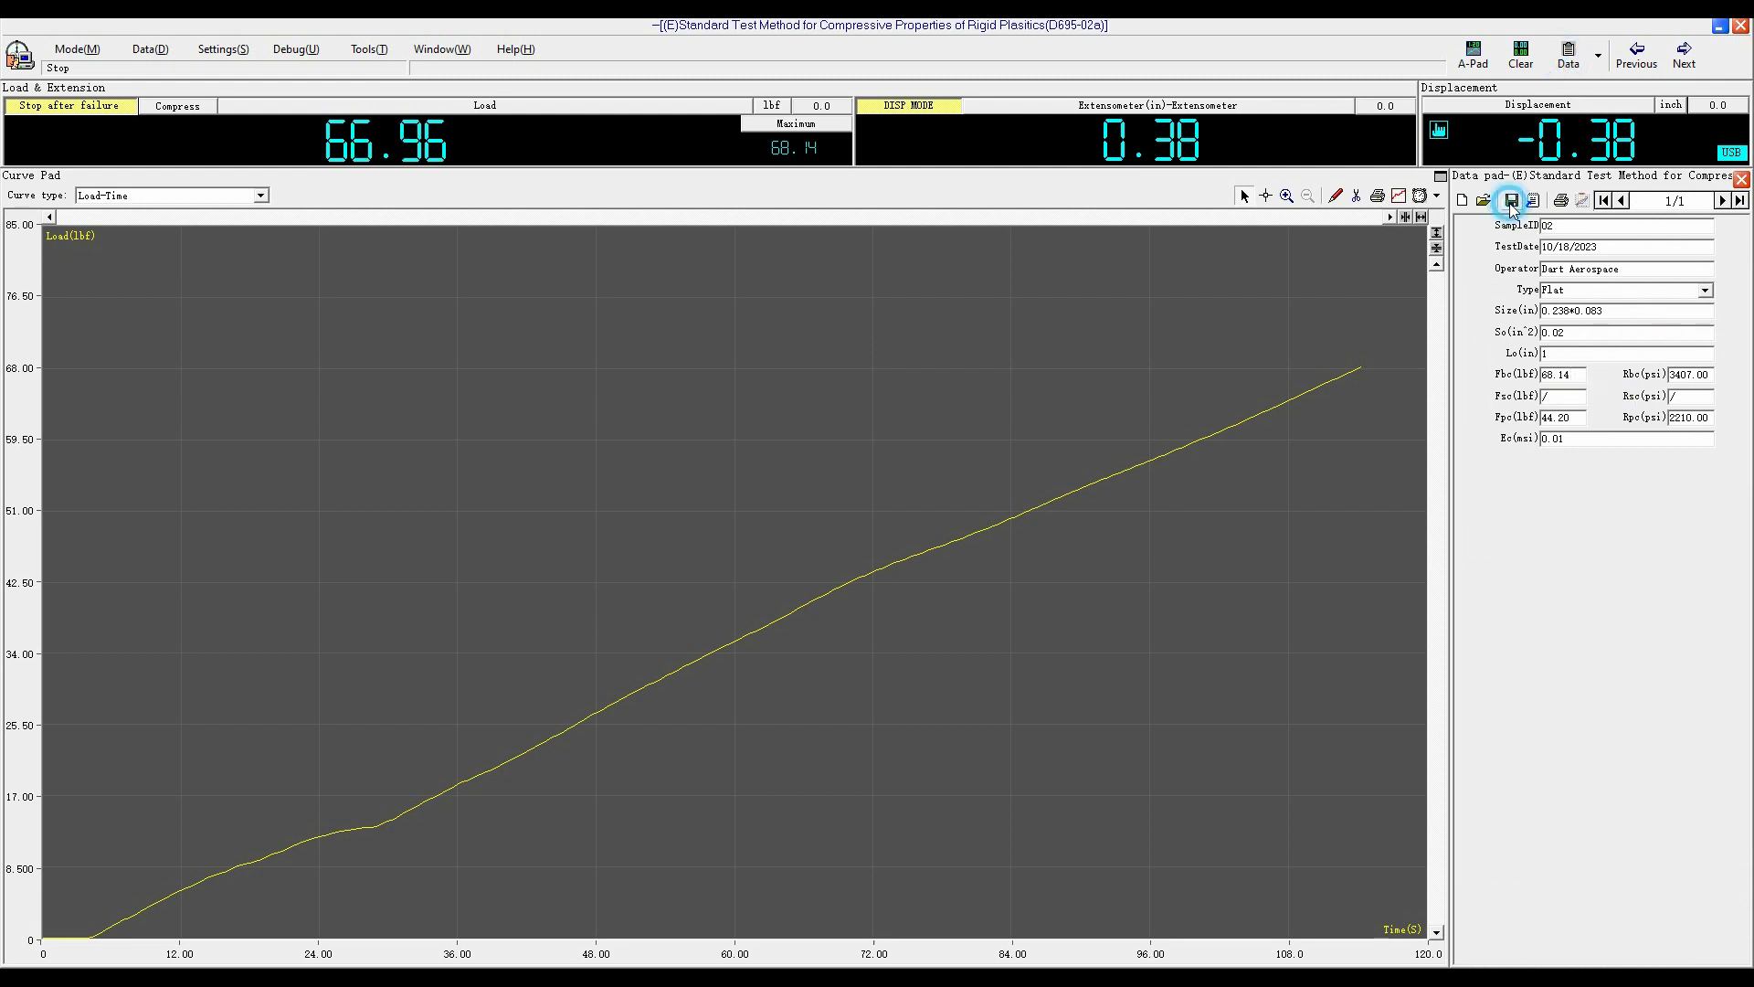
- Create a new report template that prints all items, with the title Compression Test
{"action": "left_click", "coordinate": [1560, 201]}
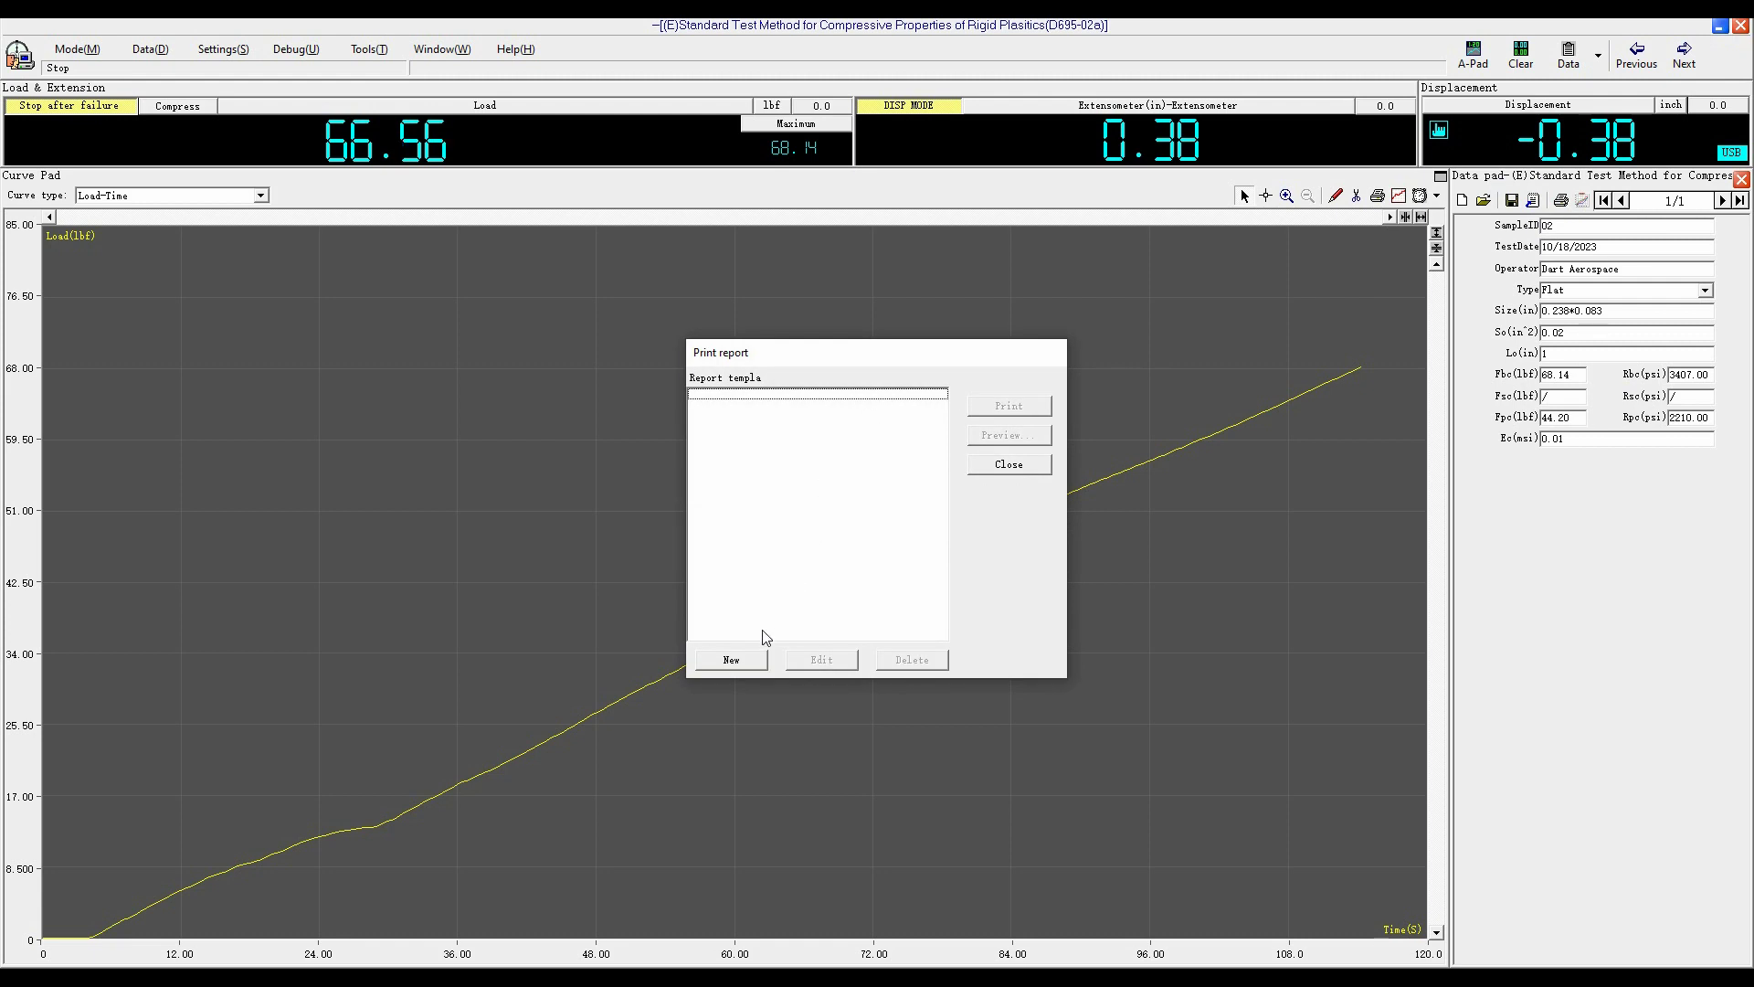
{"action": "left_click", "coordinate": [737, 656]}
{"action": "left_click", "coordinate": [744, 375]}
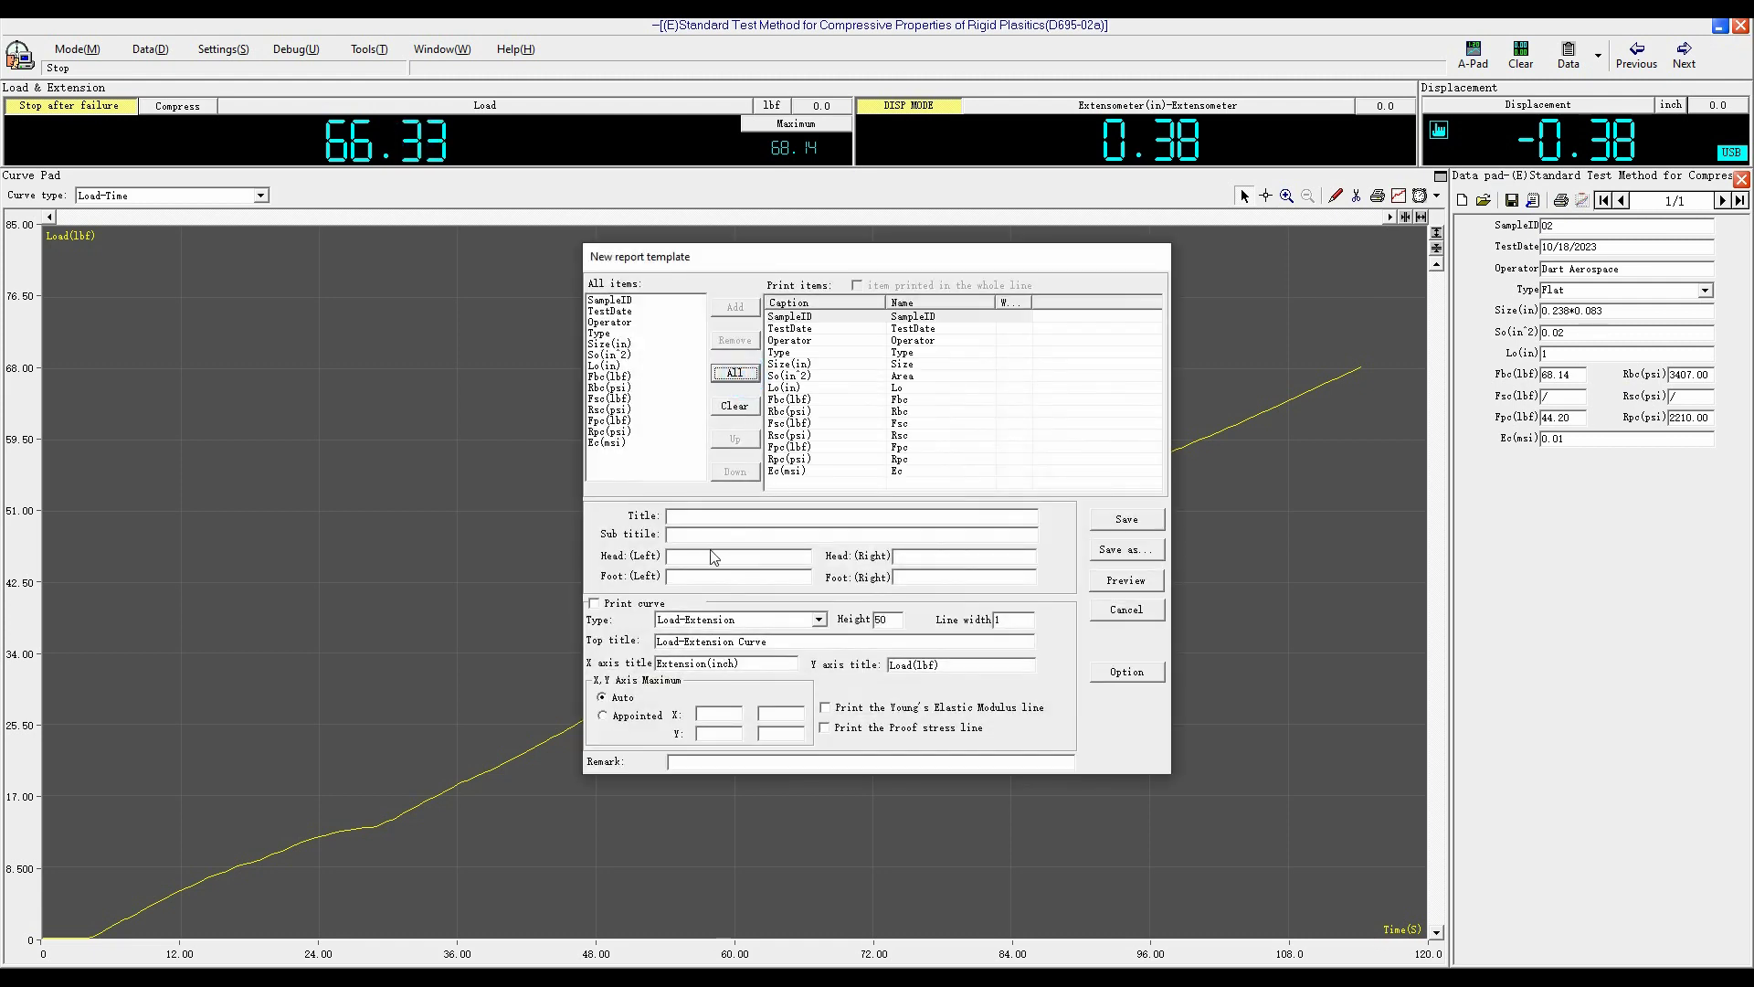
{"action": "left_click", "coordinate": [716, 512]}
{"action": "type", "text": "Compression Test"}
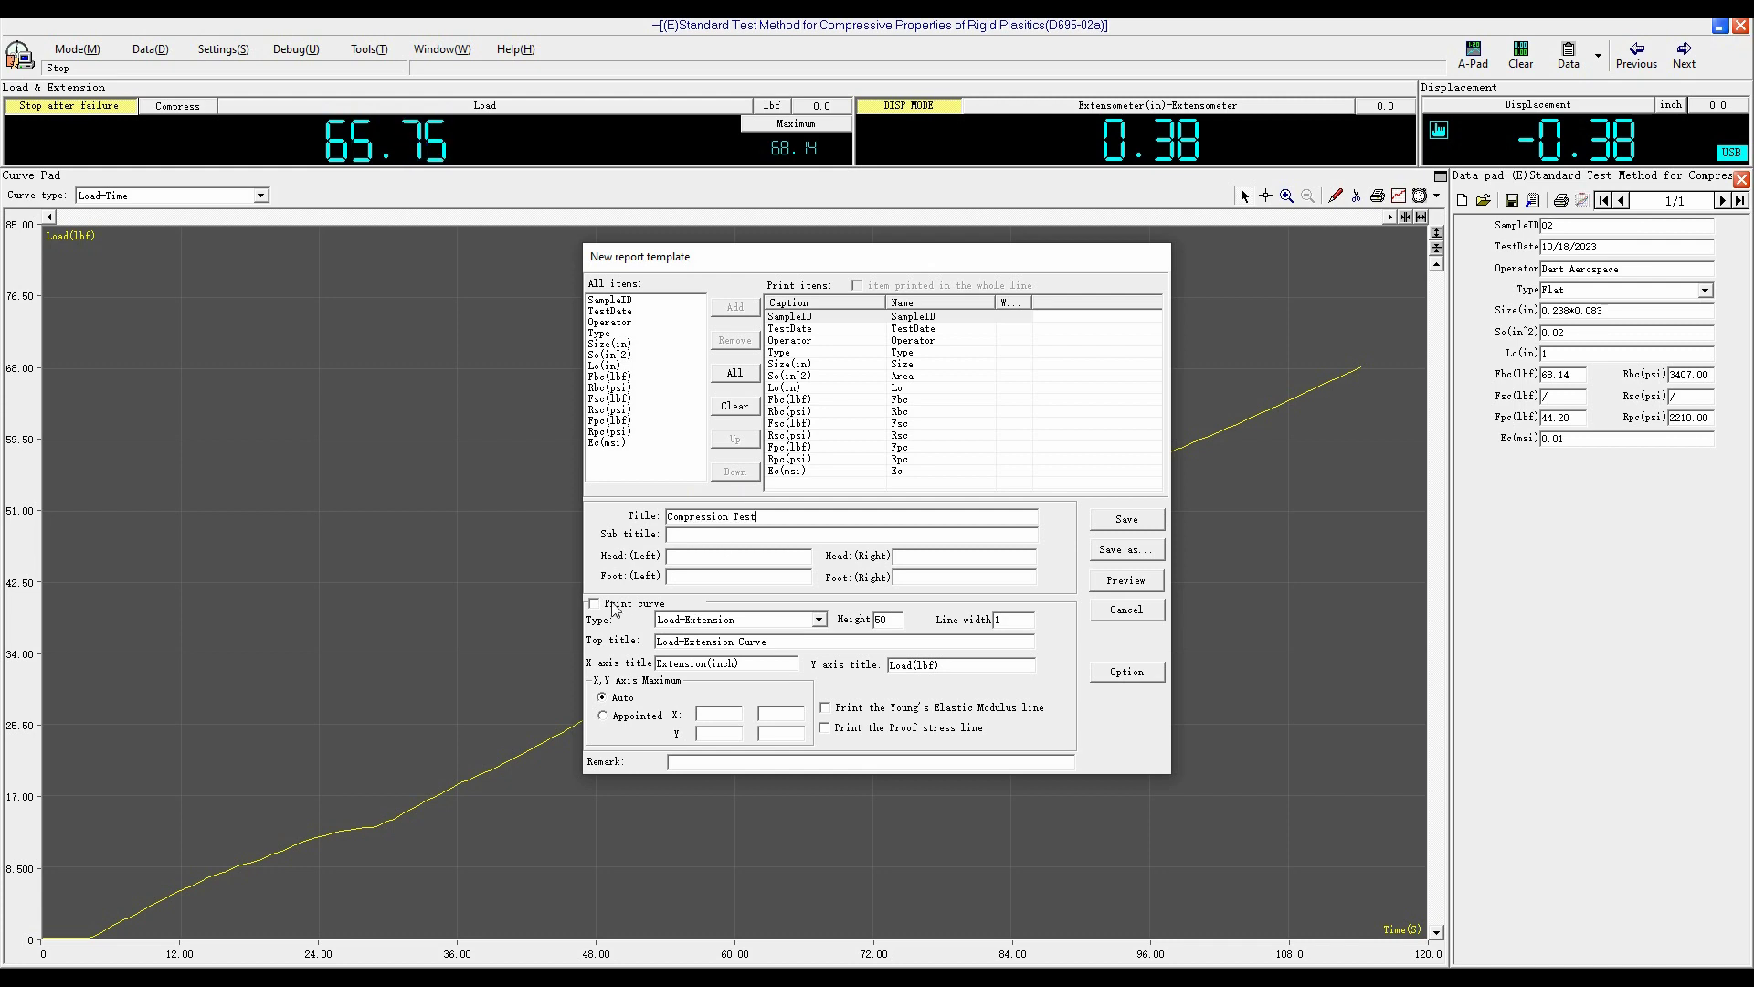
- Include the Load-Extension curve in the report at a height of 100 and save the template as Compression
{"action": "left_click", "coordinate": [593, 604]}
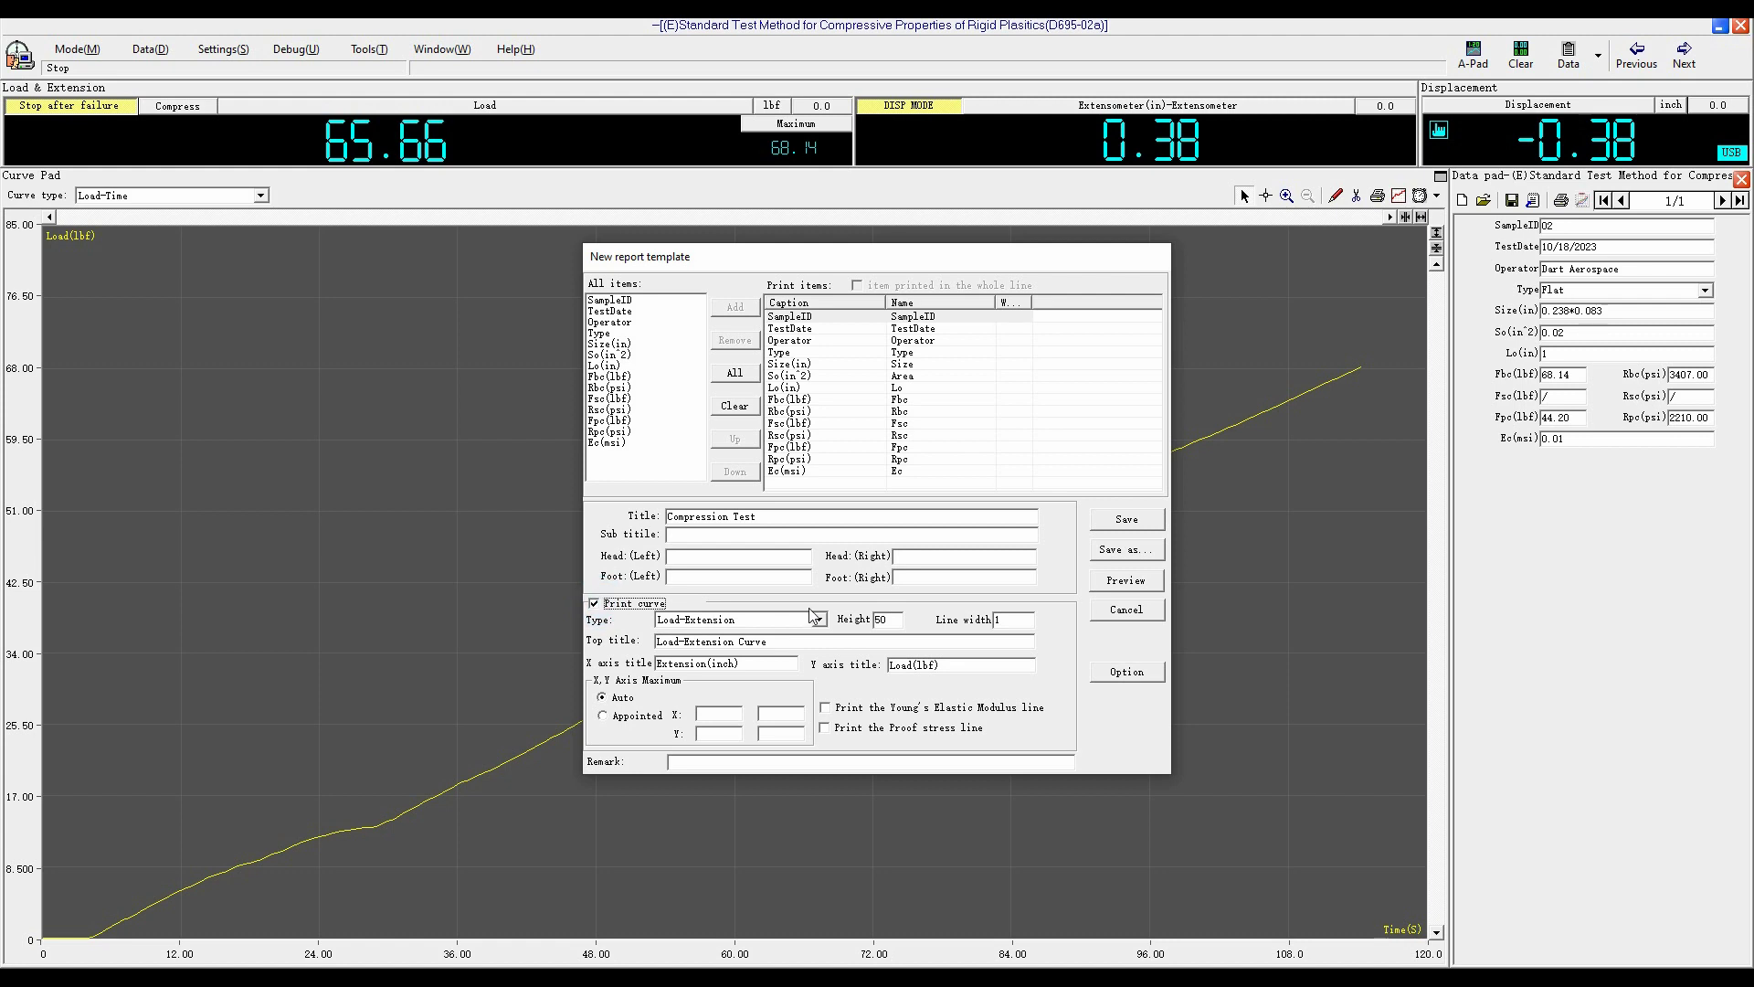
{"action": "double_click", "coordinate": [891, 620]}
{"action": "type", "text": "100"}
{"action": "left_click", "coordinate": [1127, 518]}
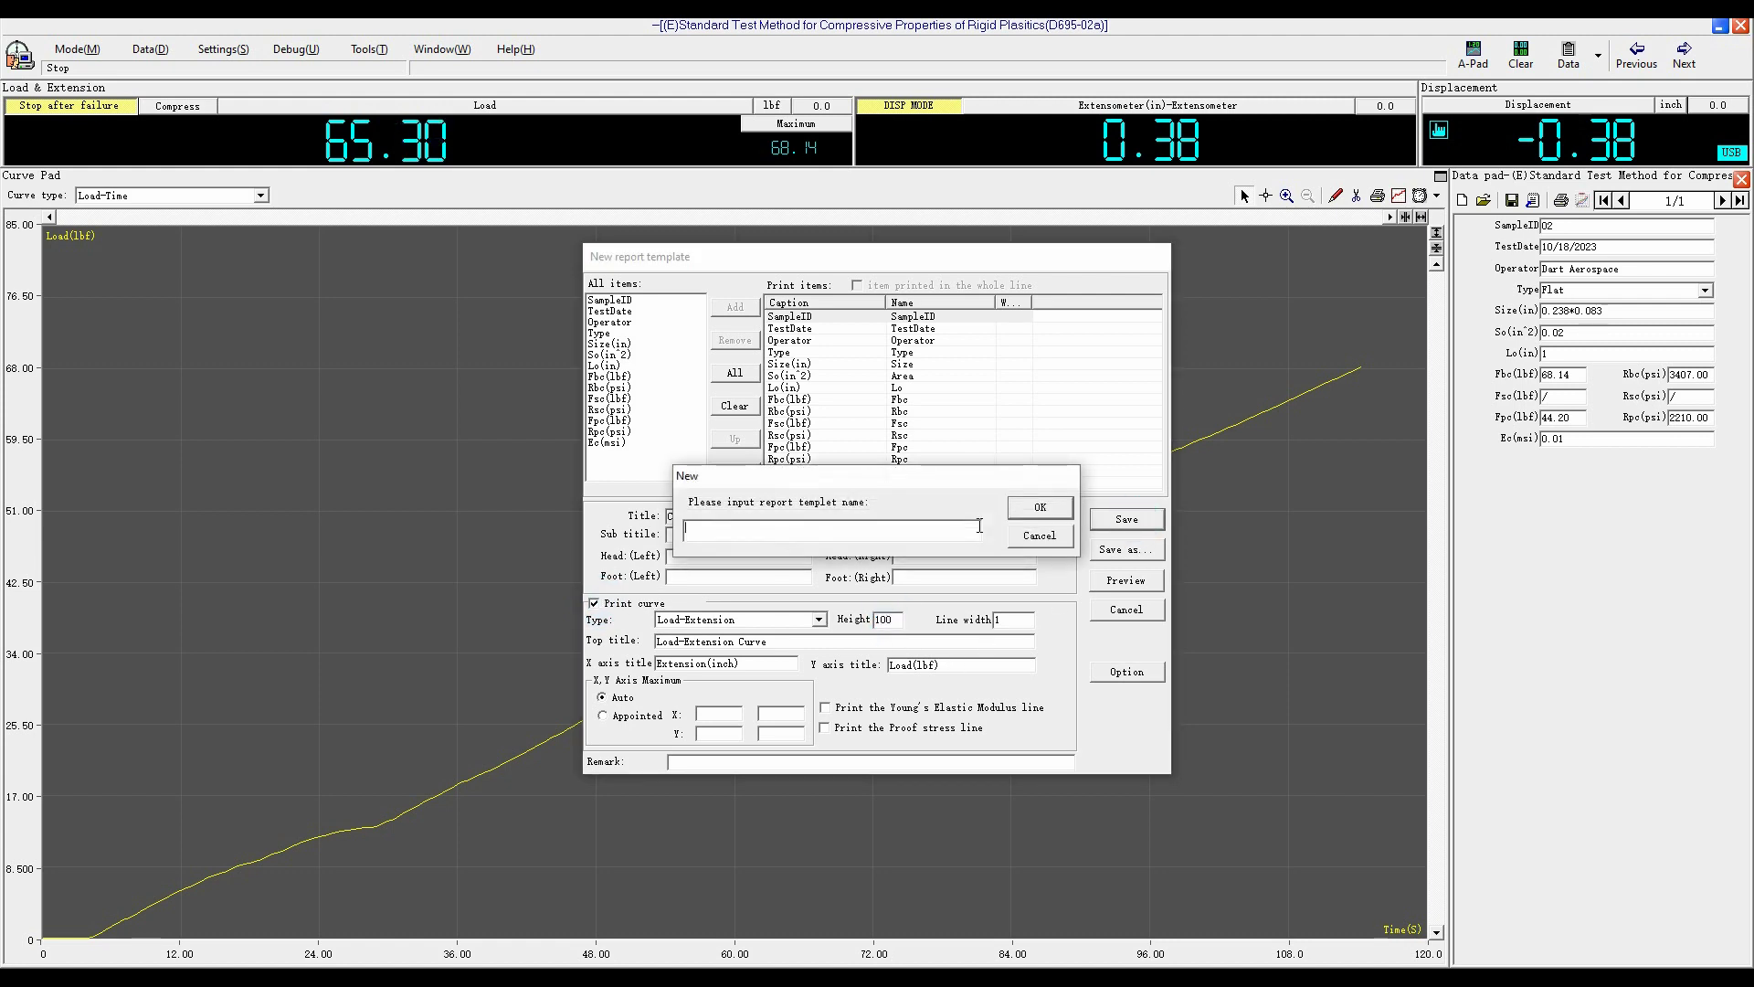
{"action": "type", "text": "Compression"}
{"action": "left_click", "coordinate": [1060, 511]}
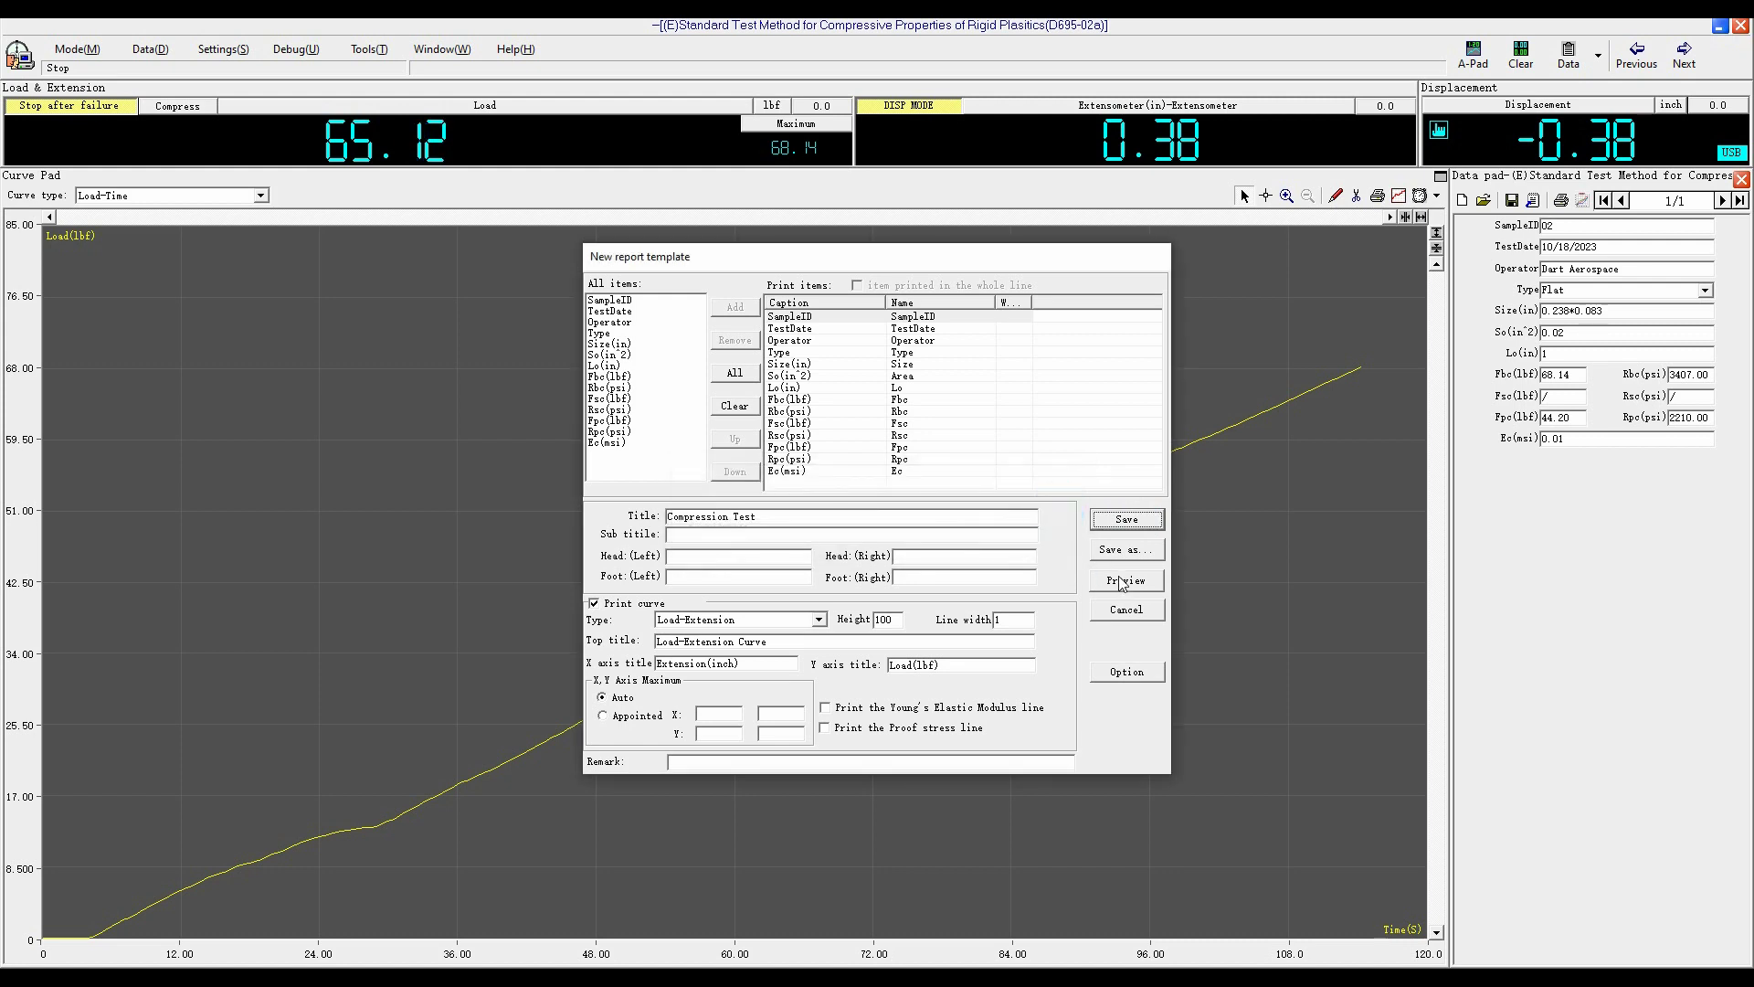
- Preview the specimen's report with the Compression.mrt template and close the report printing dialog
{"action": "key", "text": "Return"}
{"action": "left_click", "coordinate": [1031, 436]}
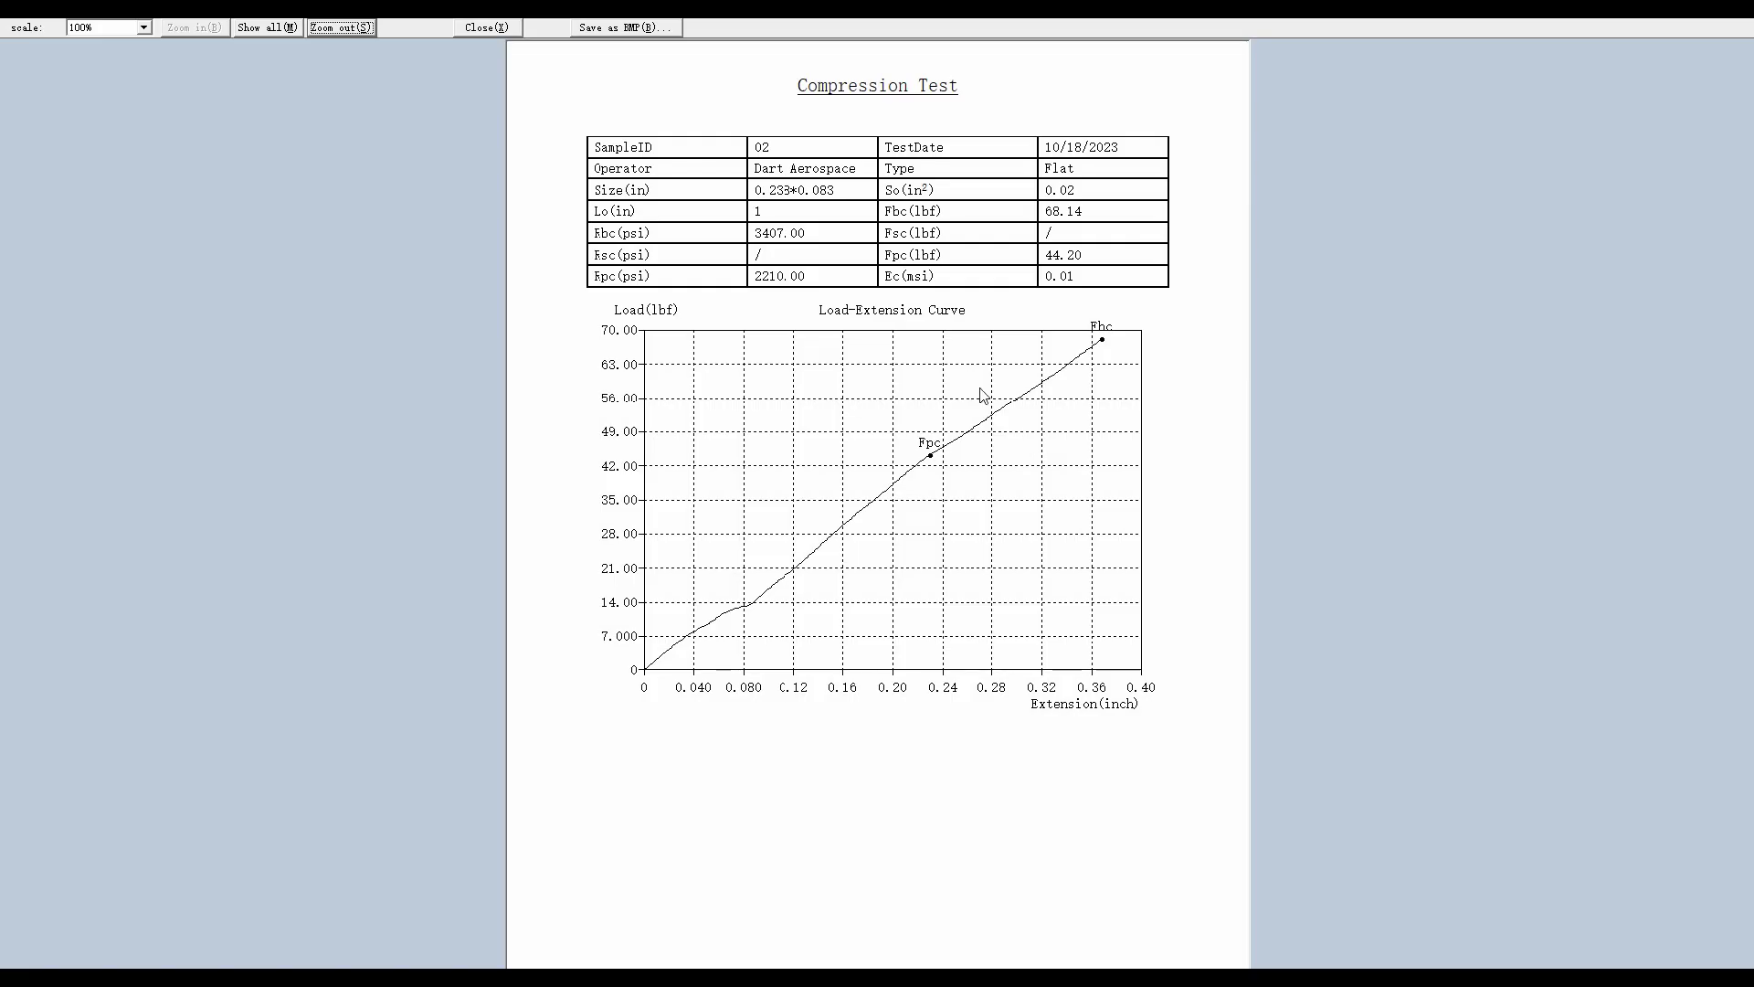
{"action": "left_click", "coordinate": [512, 27]}
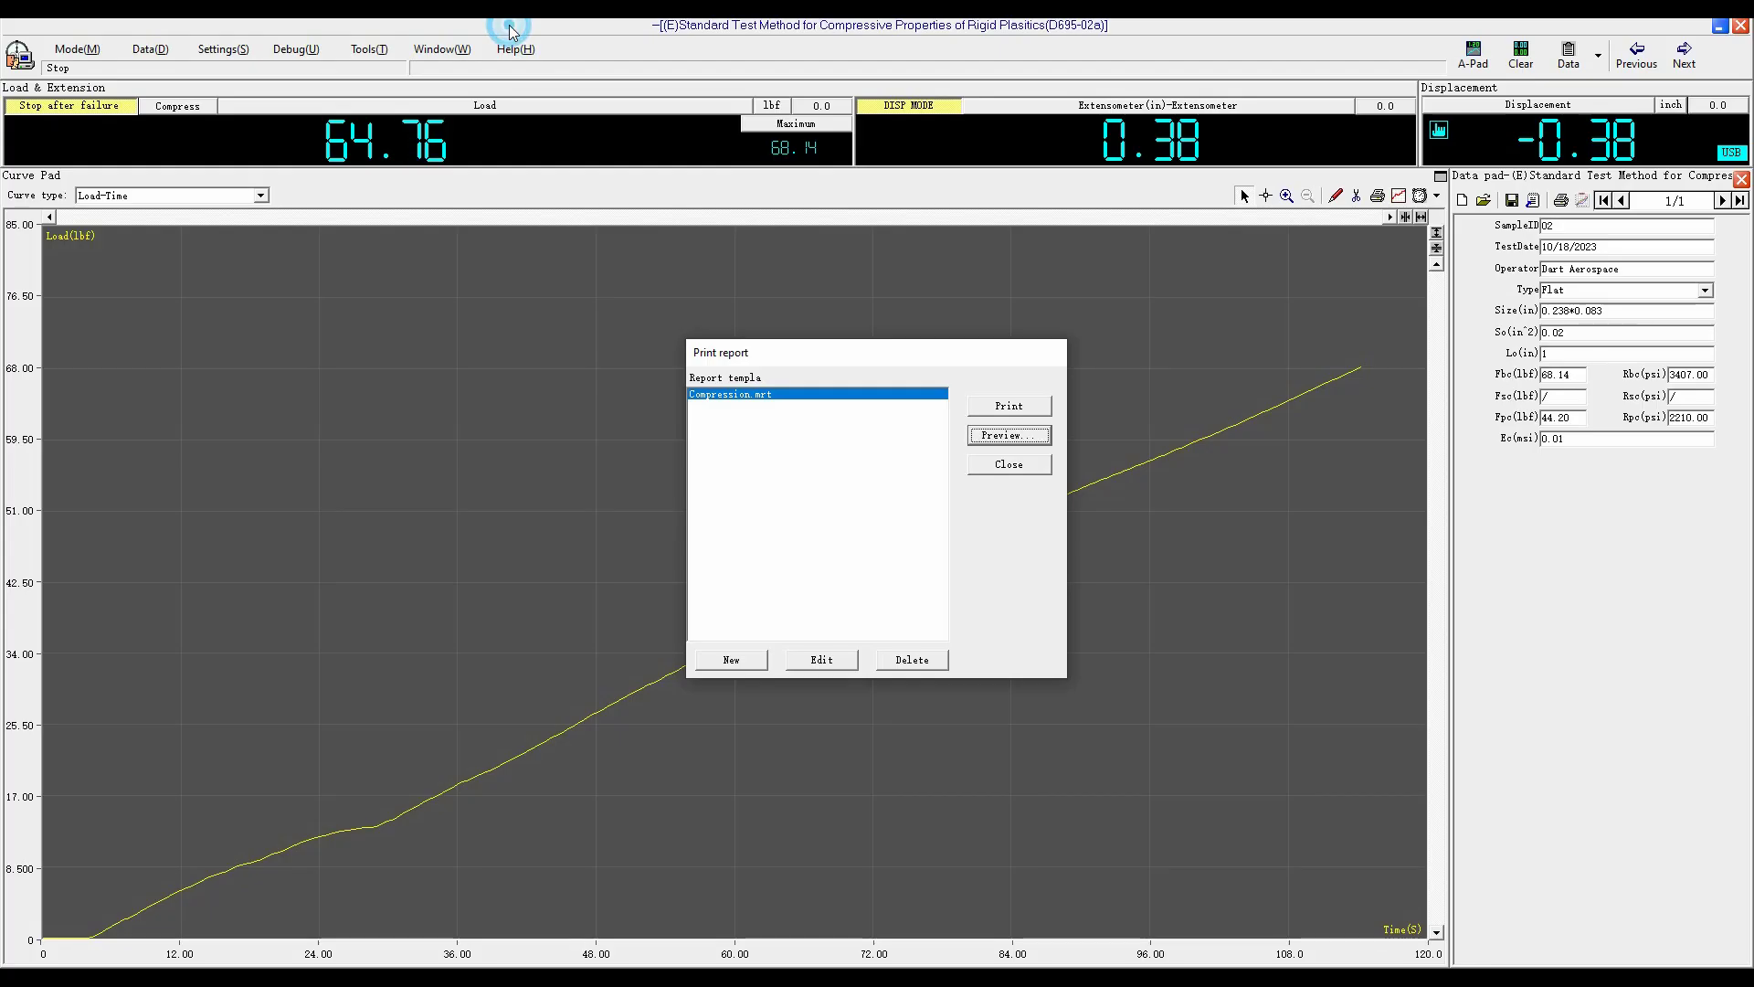
{"action": "left_click", "coordinate": [1042, 464]}
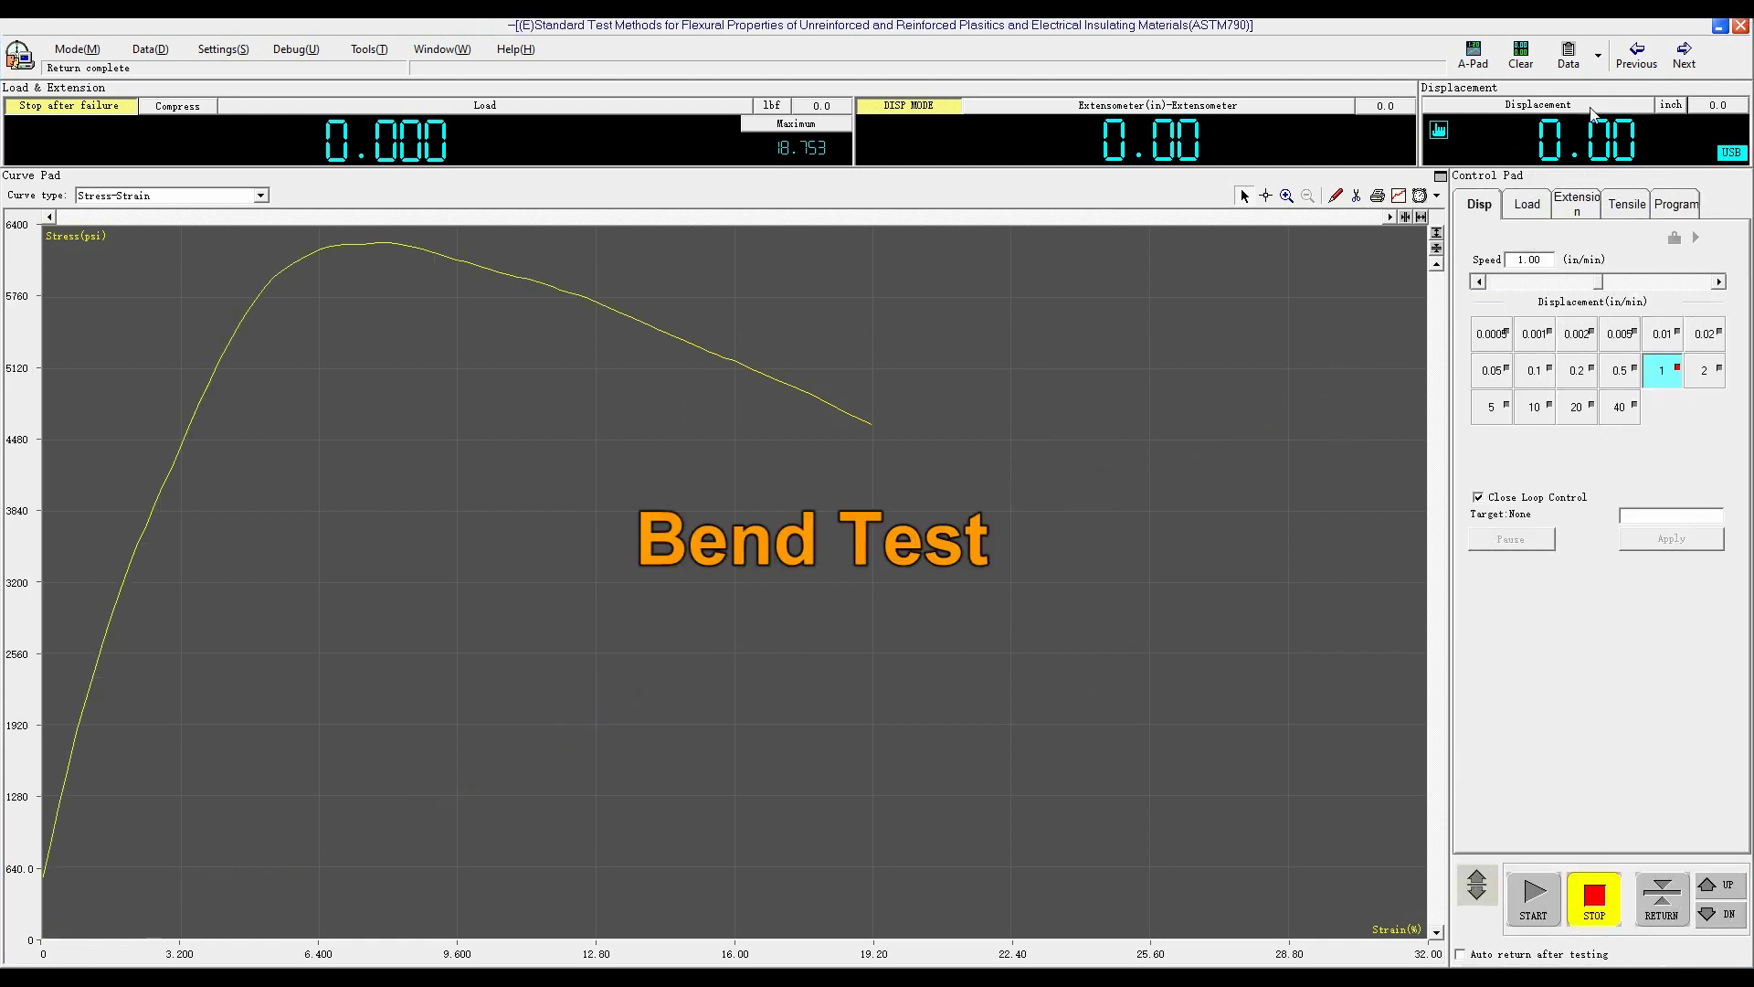
- Create a specimen with SampleID 02 under the Flexural Properties (ASTM790) standard and close the data pad
{"action": "left_click", "coordinate": [1600, 61]}
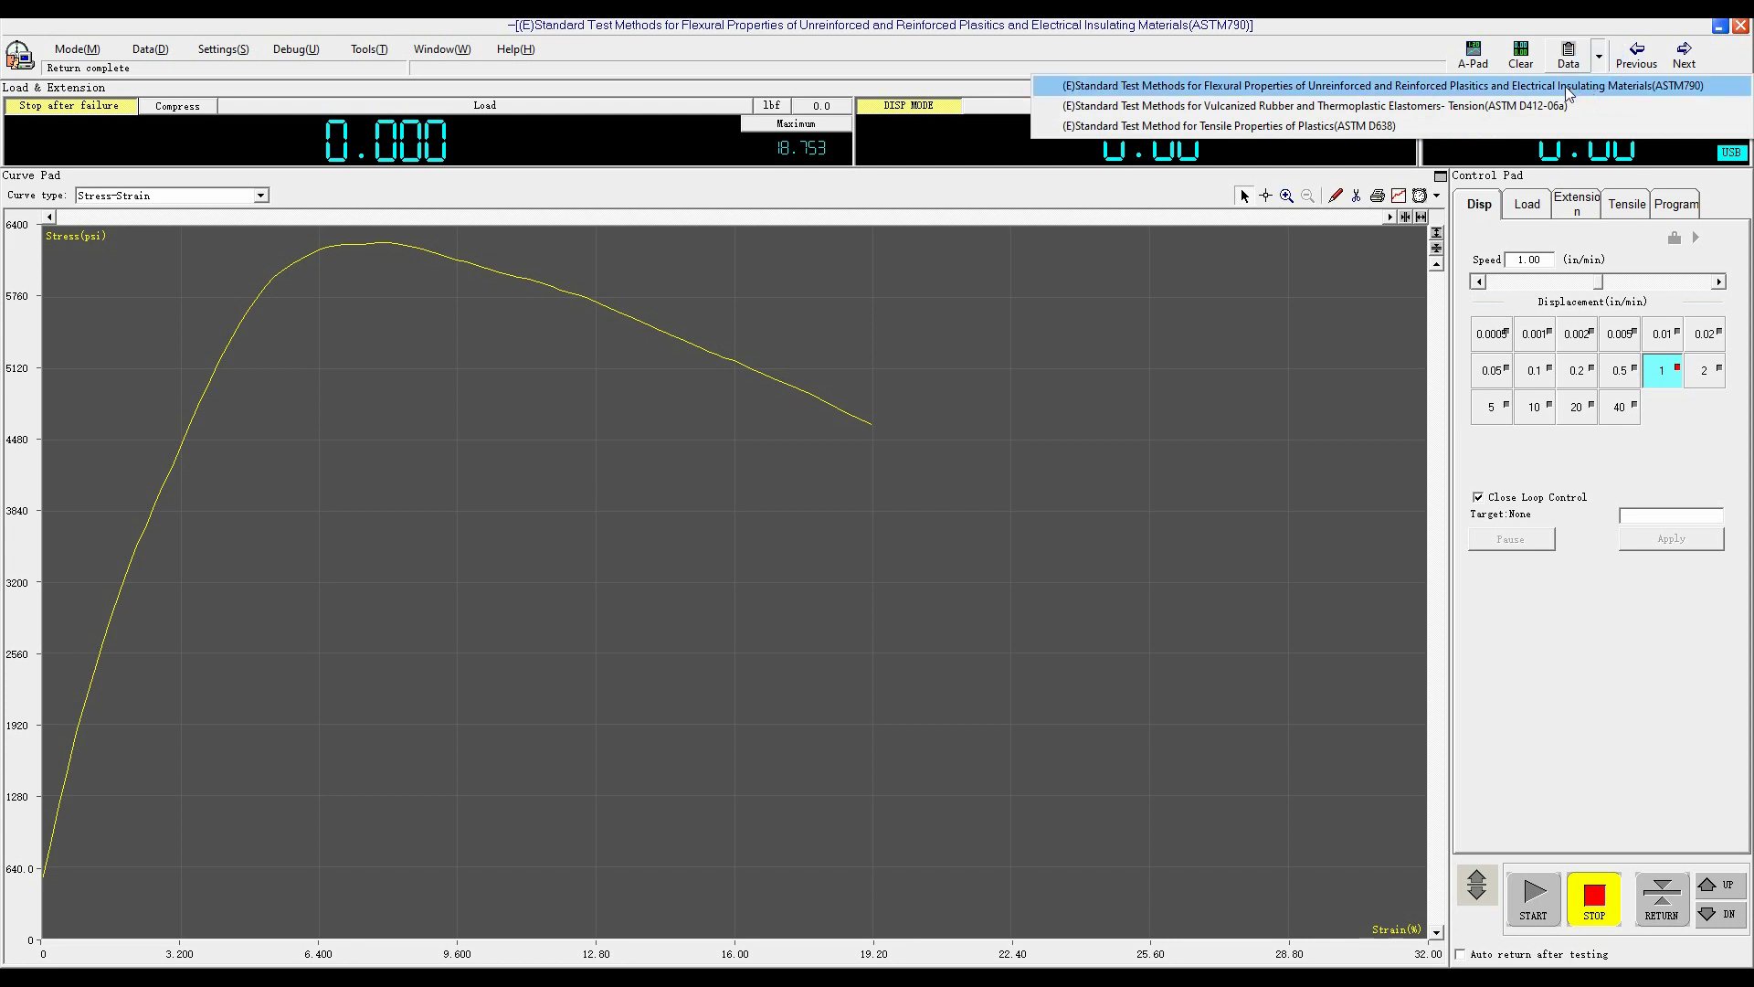
{"action": "left_click", "coordinate": [1565, 86]}
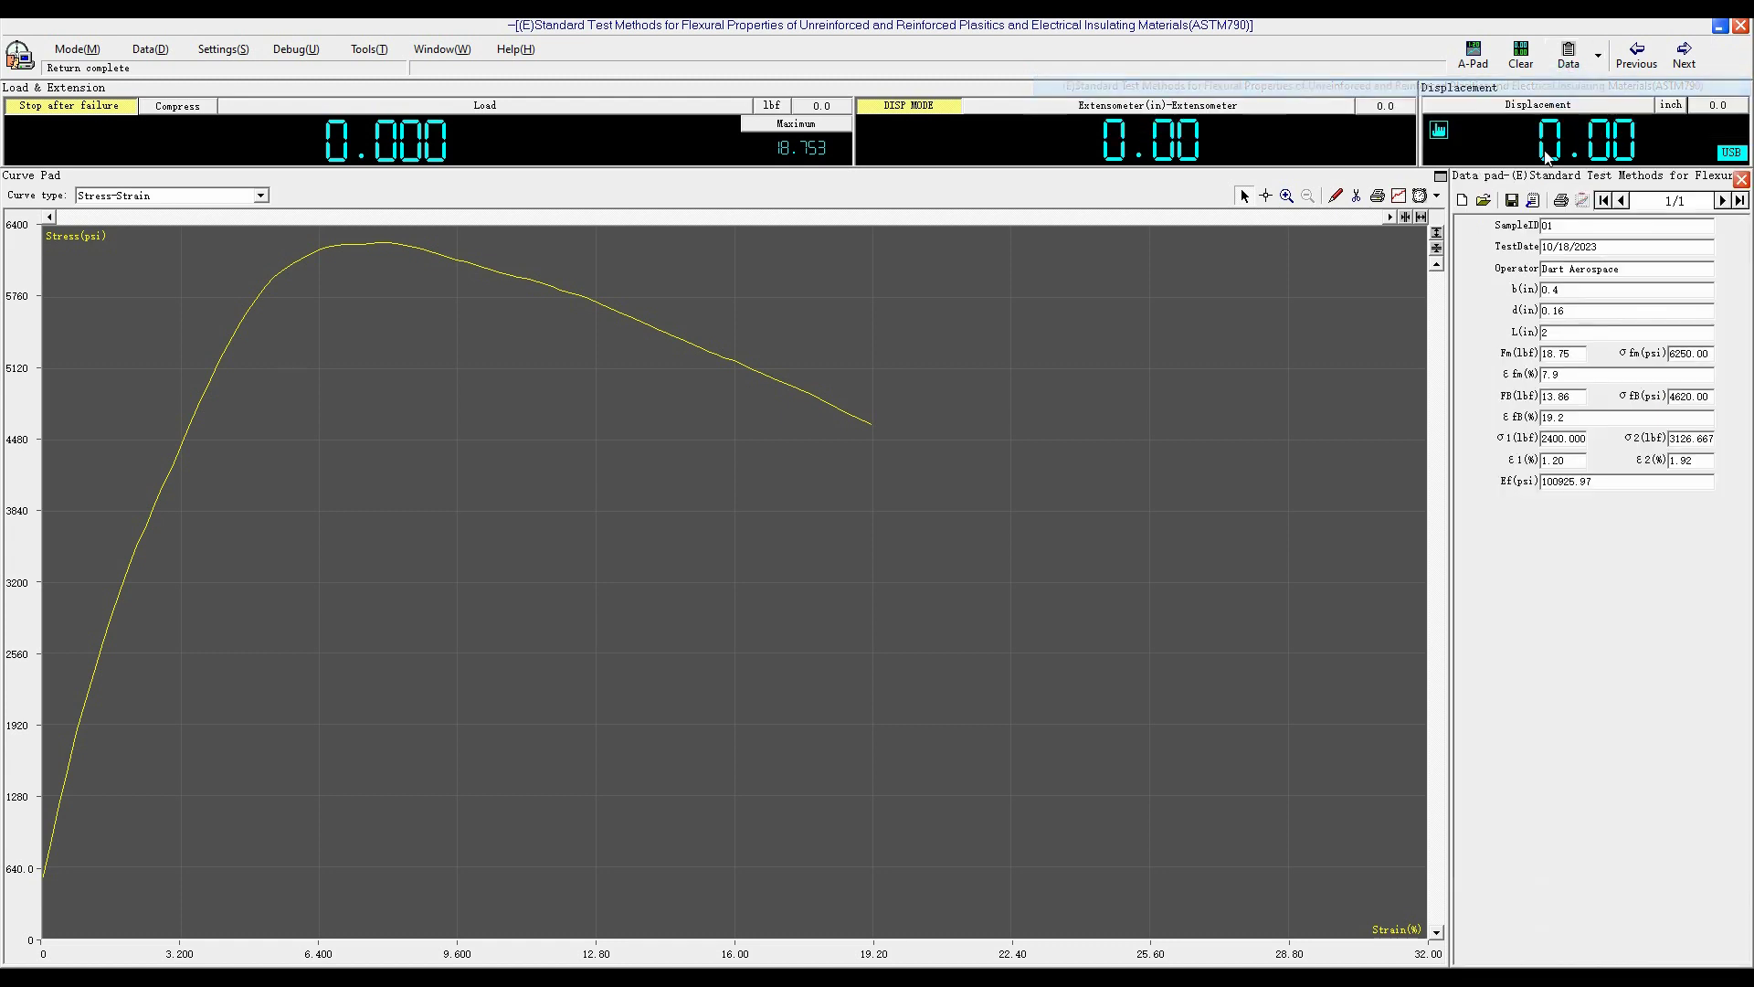
{"action": "left_click", "coordinate": [1462, 200]}
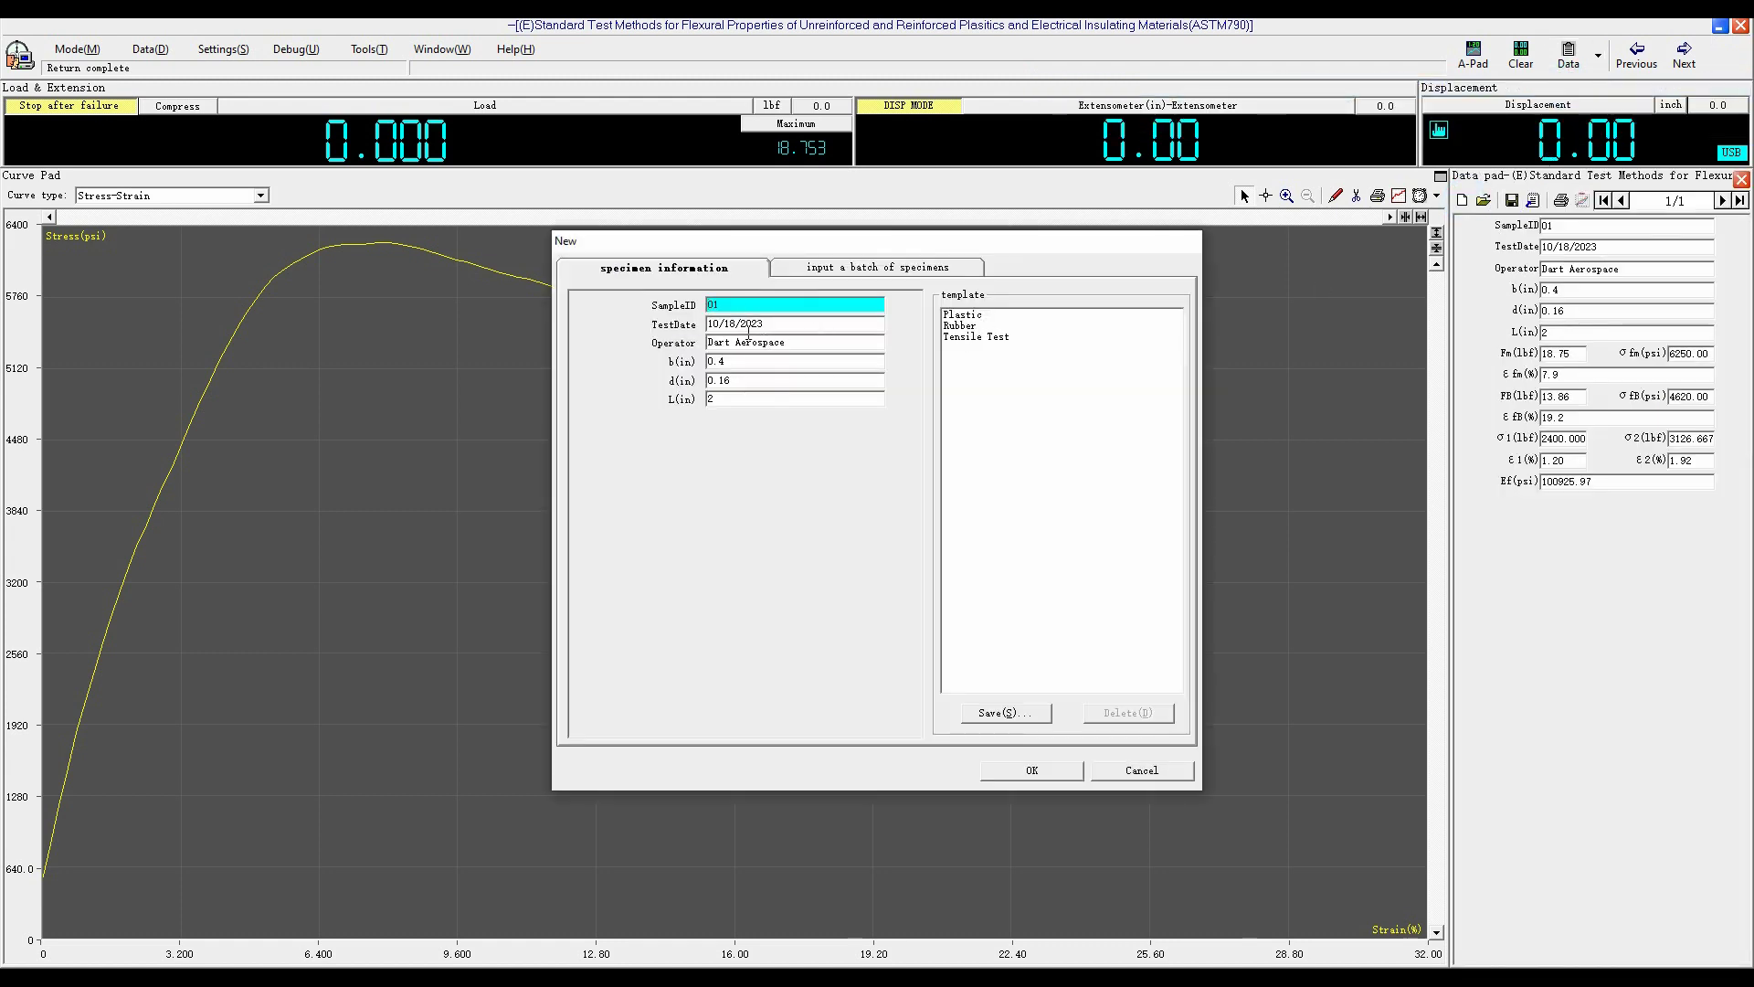
{"action": "left_click", "coordinate": [743, 362]}
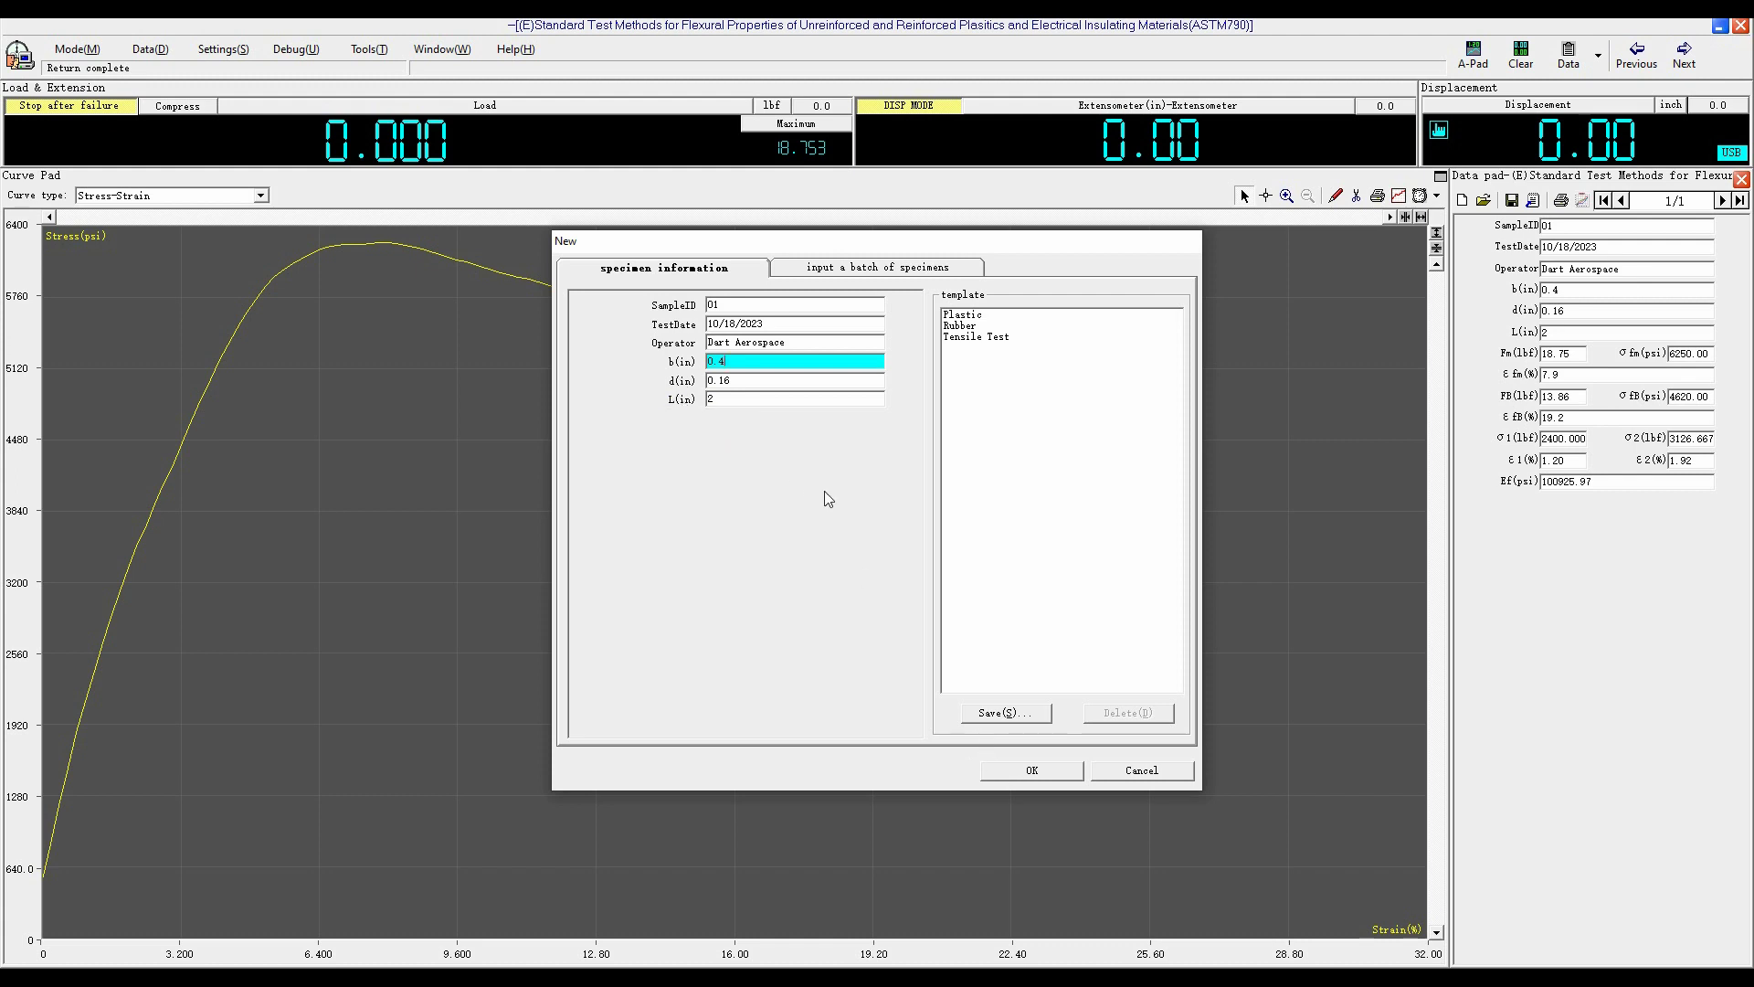
{"action": "left_click", "coordinate": [745, 307]}
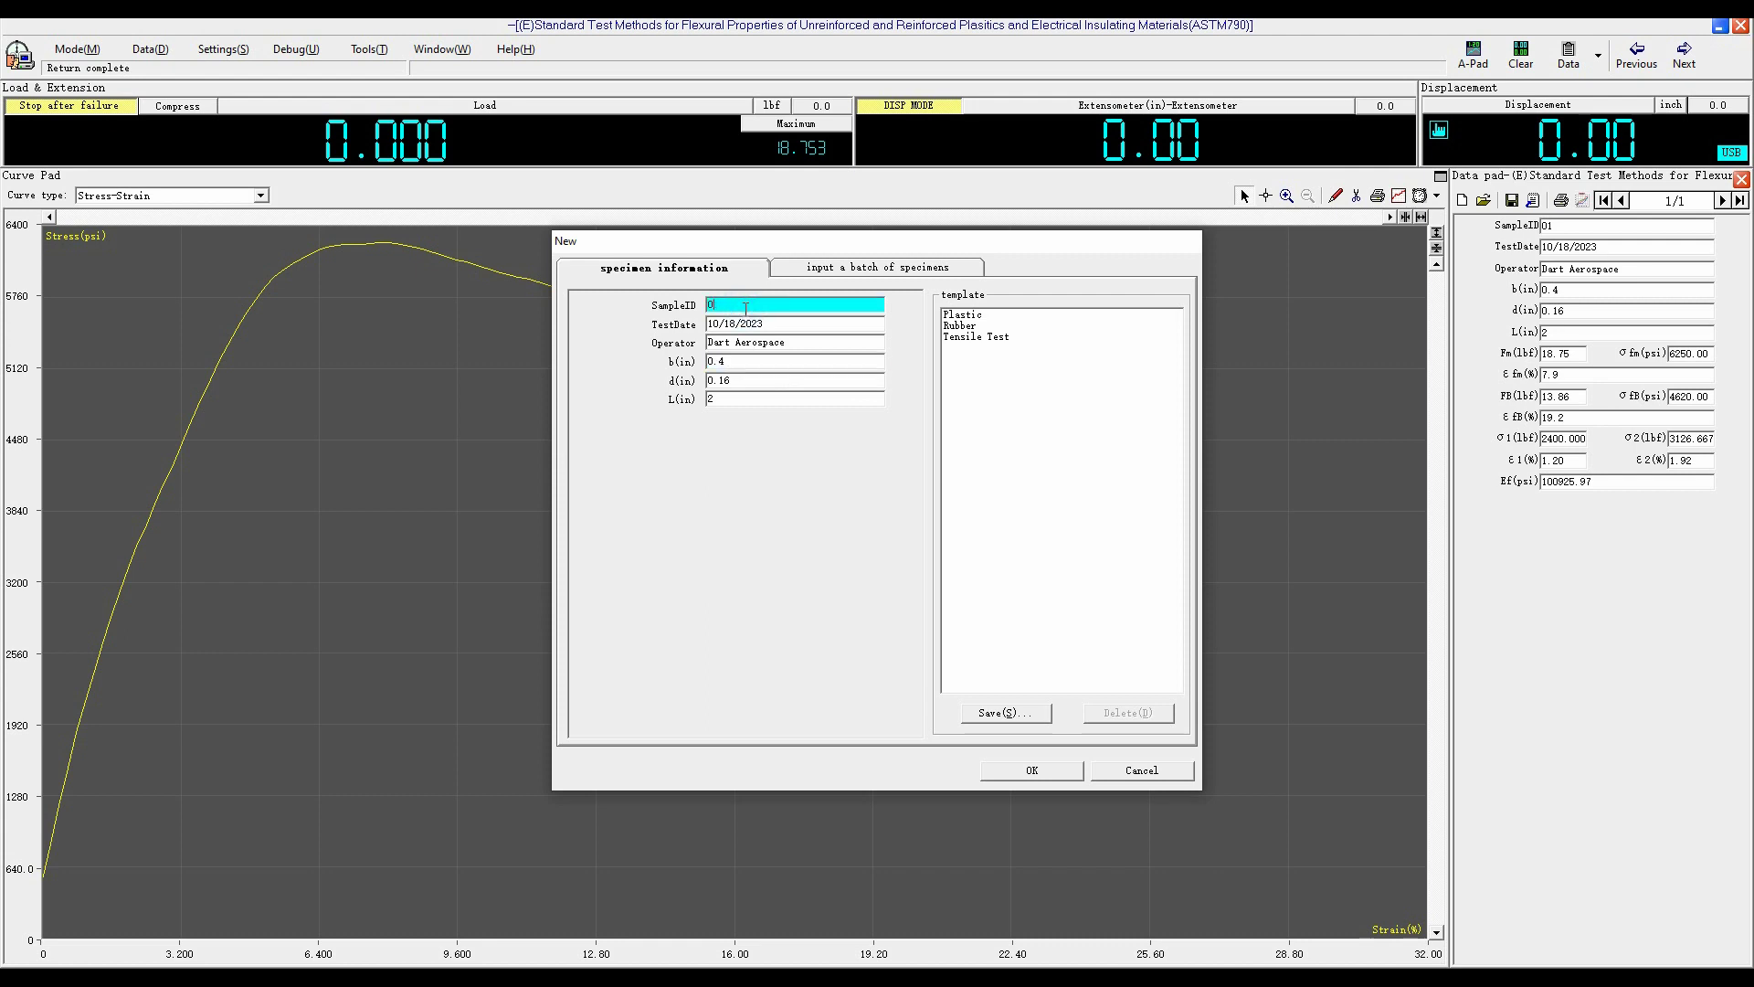
{"action": "left_click", "coordinate": [1032, 771]}
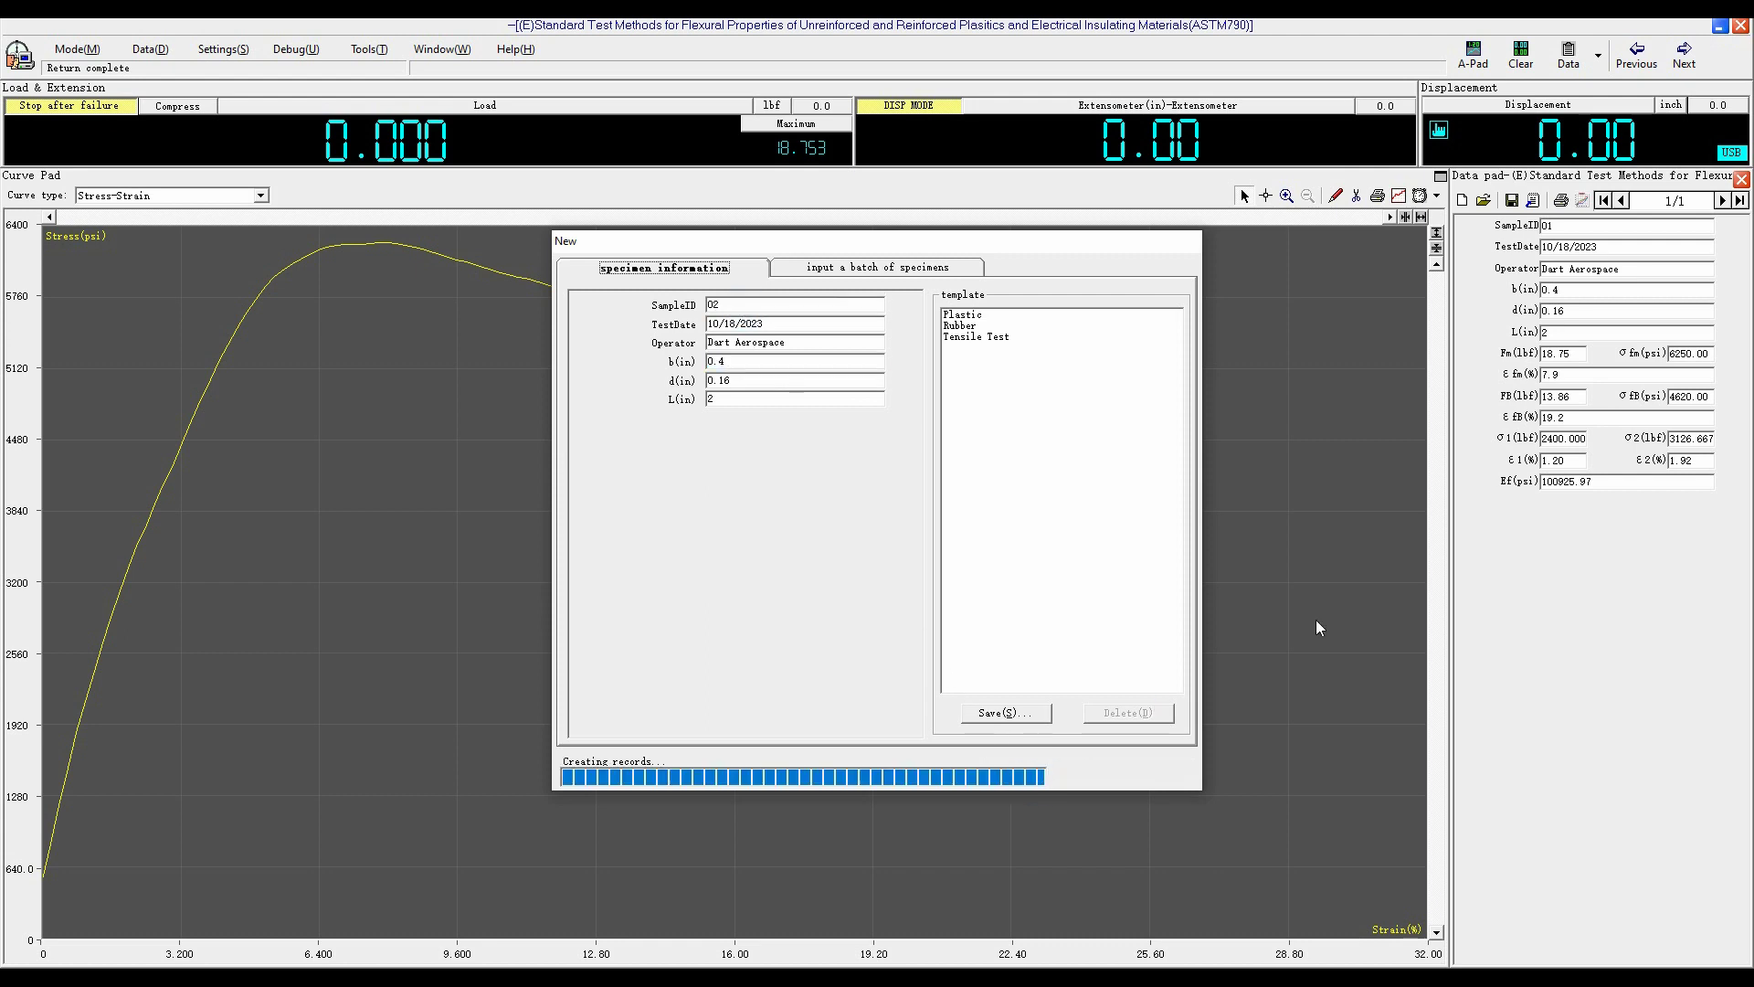
{"action": "left_click", "coordinate": [1741, 179]}
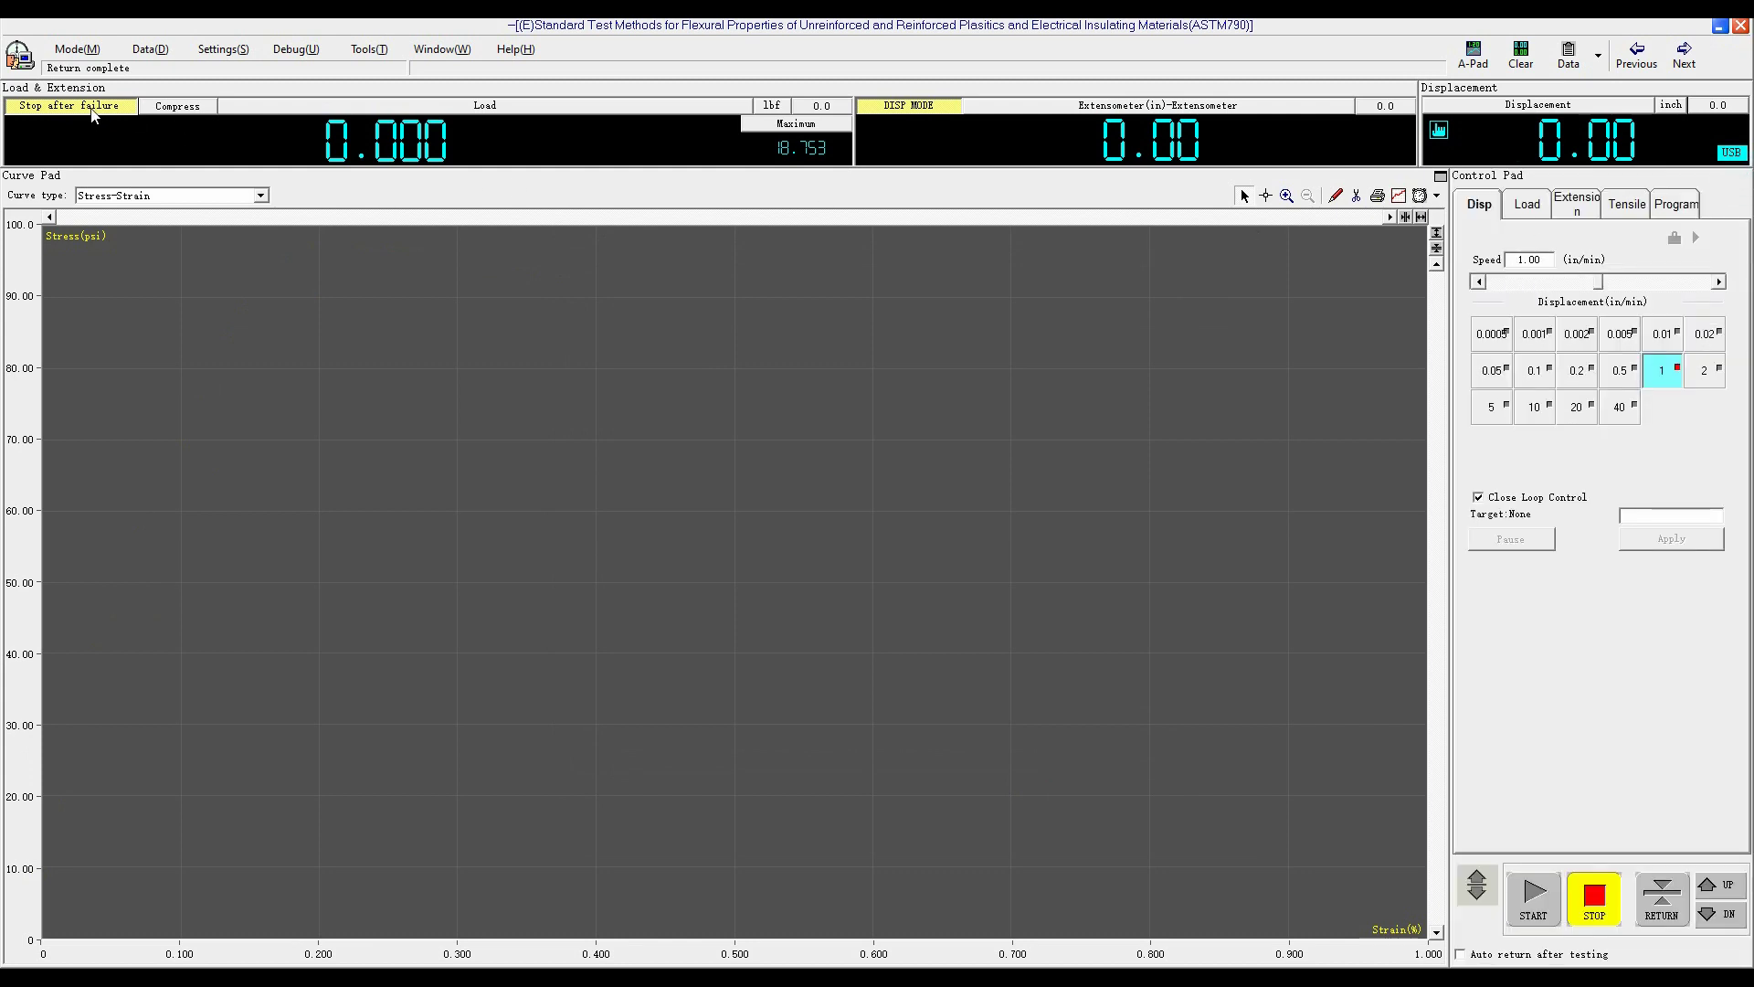
- Zero the readings in Compress mode and select a displacement speed of 1 in/min for the bend test
{"action": "left_click", "coordinate": [171, 111]}
{"action": "left_click", "coordinate": [1522, 61]}
{"action": "left_click", "coordinate": [1663, 382]}
- Start the bend test and plot its Load-Extension curve
{"action": "left_click", "coordinate": [1536, 902]}
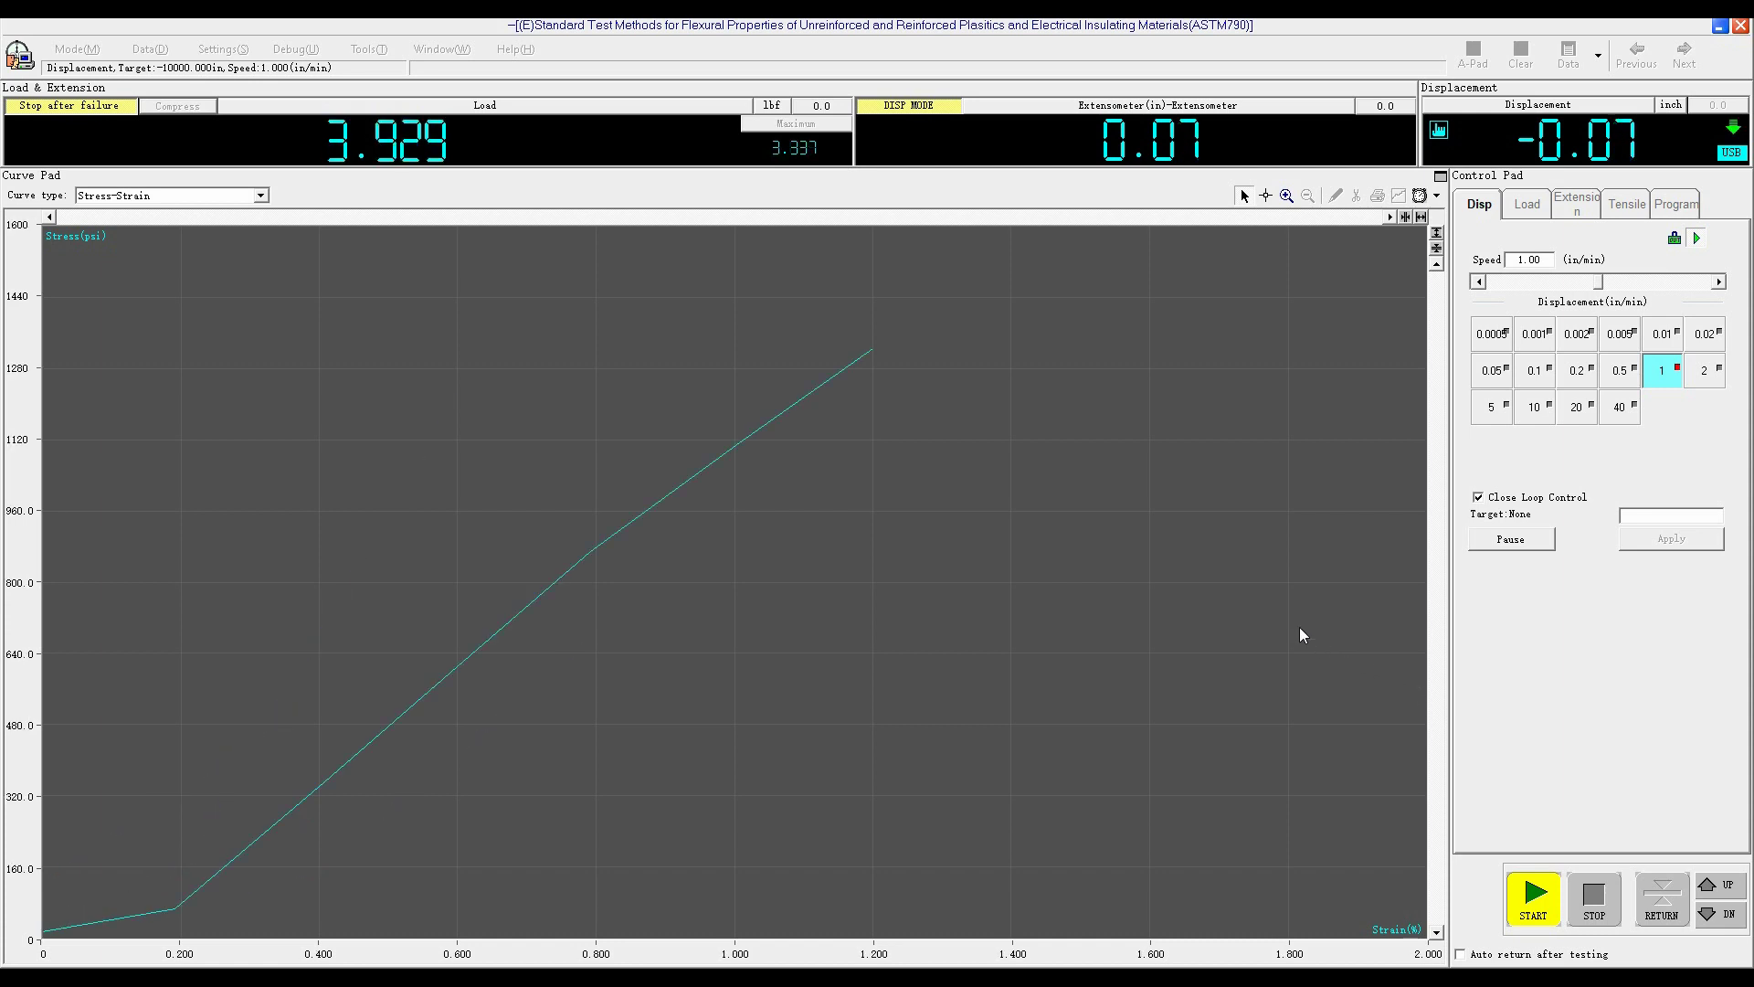
{"action": "left_click", "coordinate": [260, 195]}
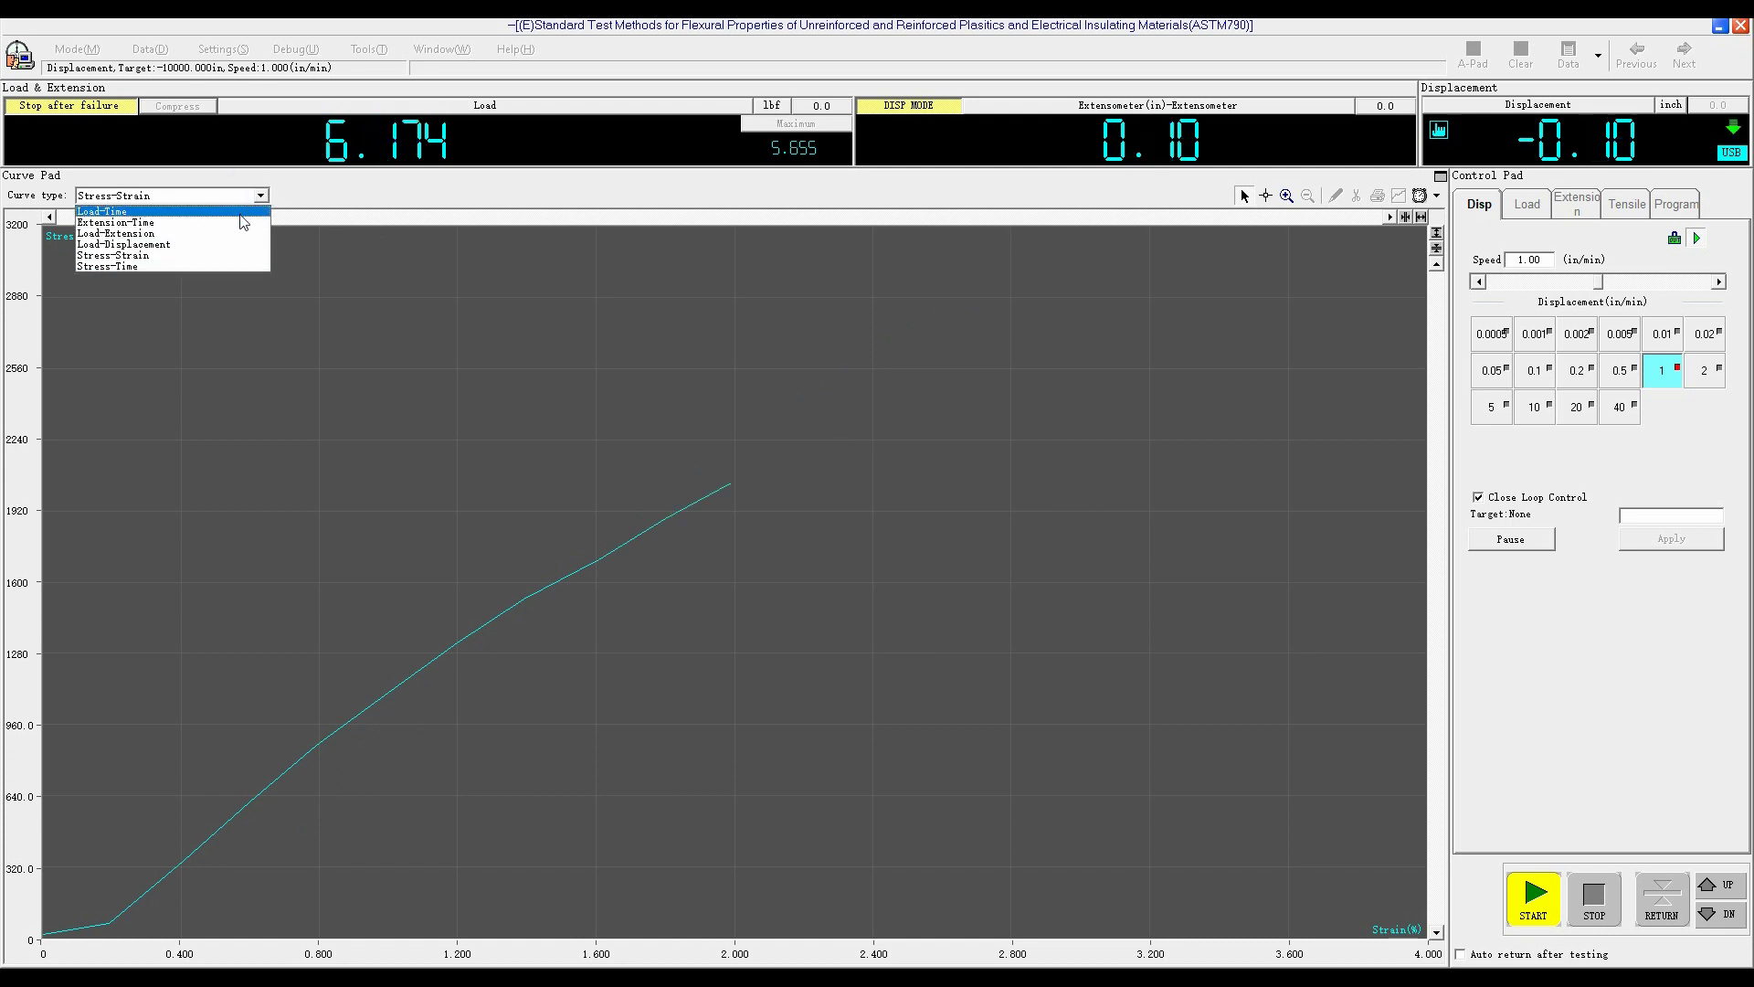
{"action": "left_click", "coordinate": [226, 231]}
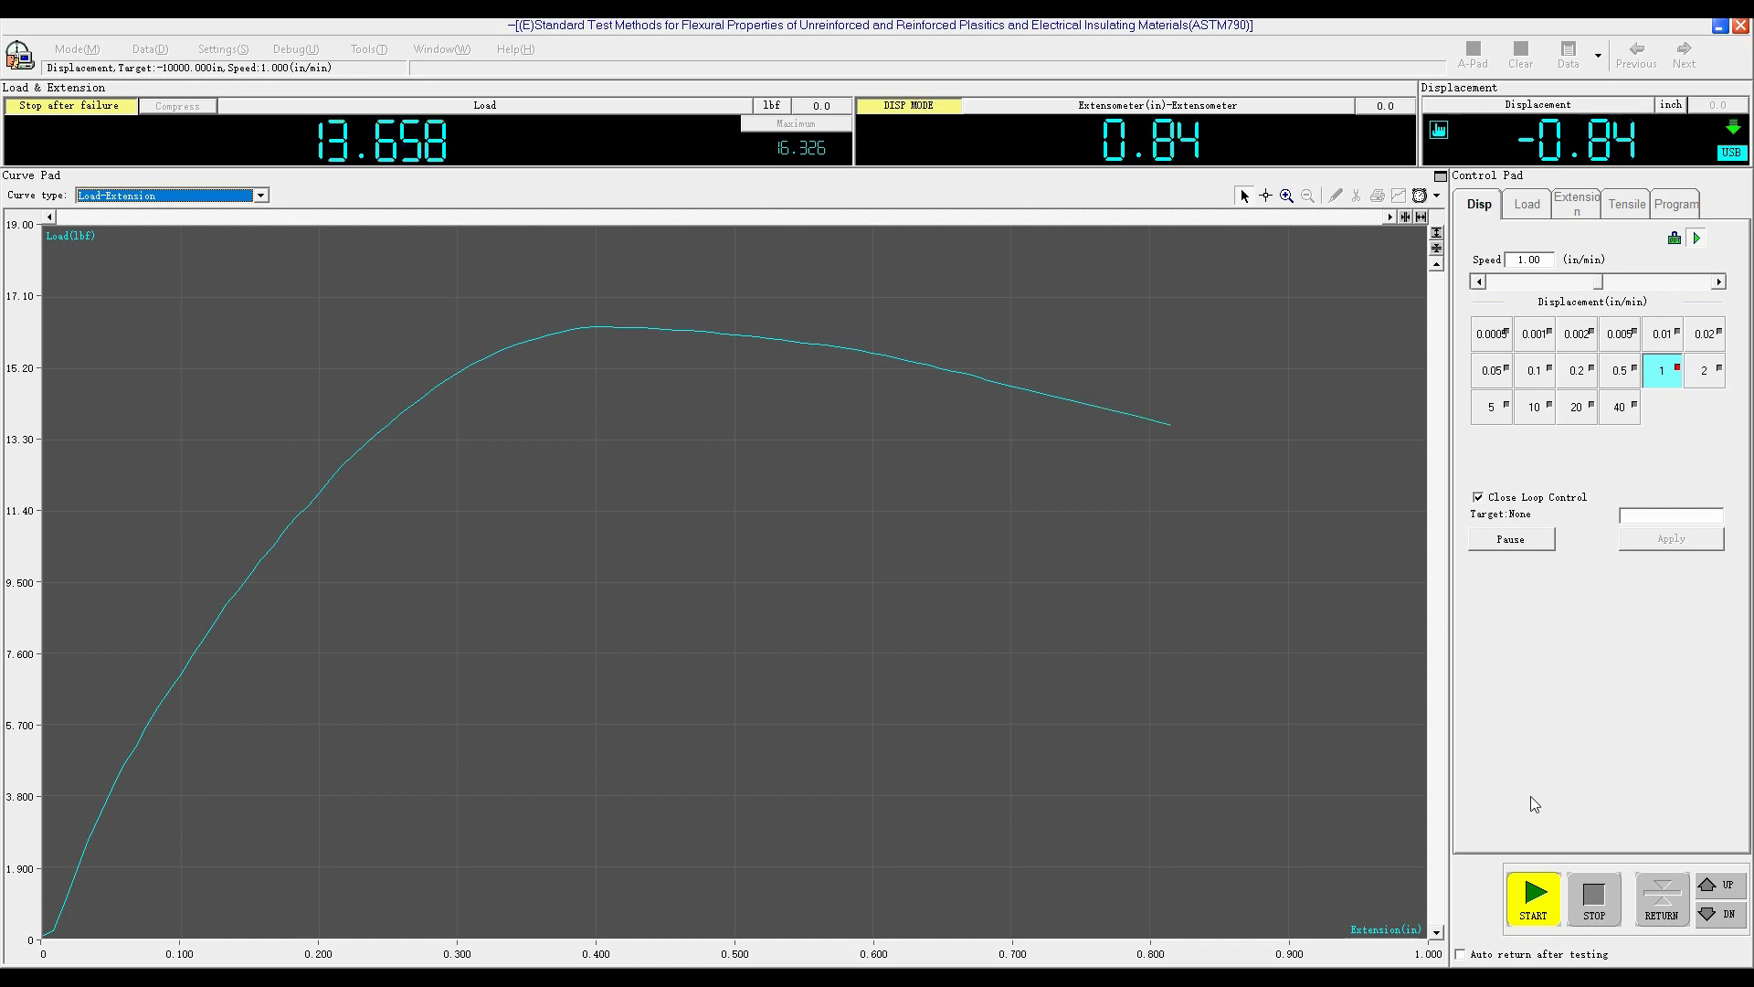
- Stop the bend test and open the specimen's results in the data pad
{"action": "left_click", "coordinate": [1593, 902]}
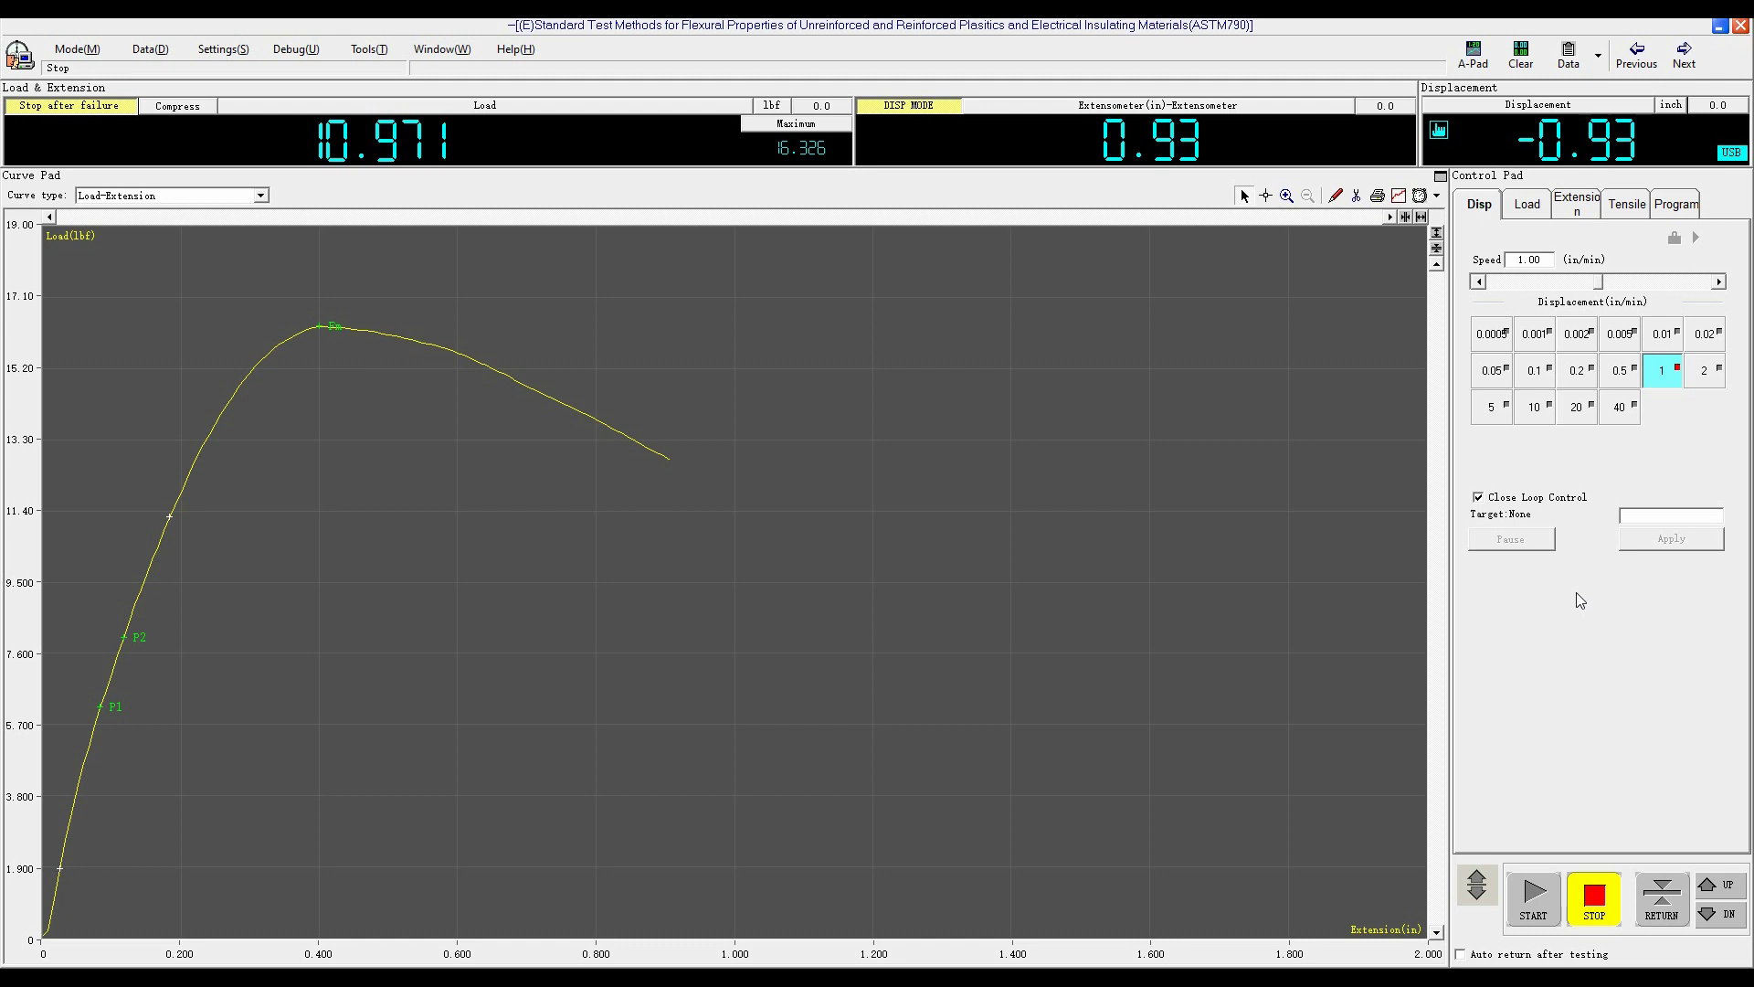
{"action": "left_click", "coordinate": [1569, 54]}
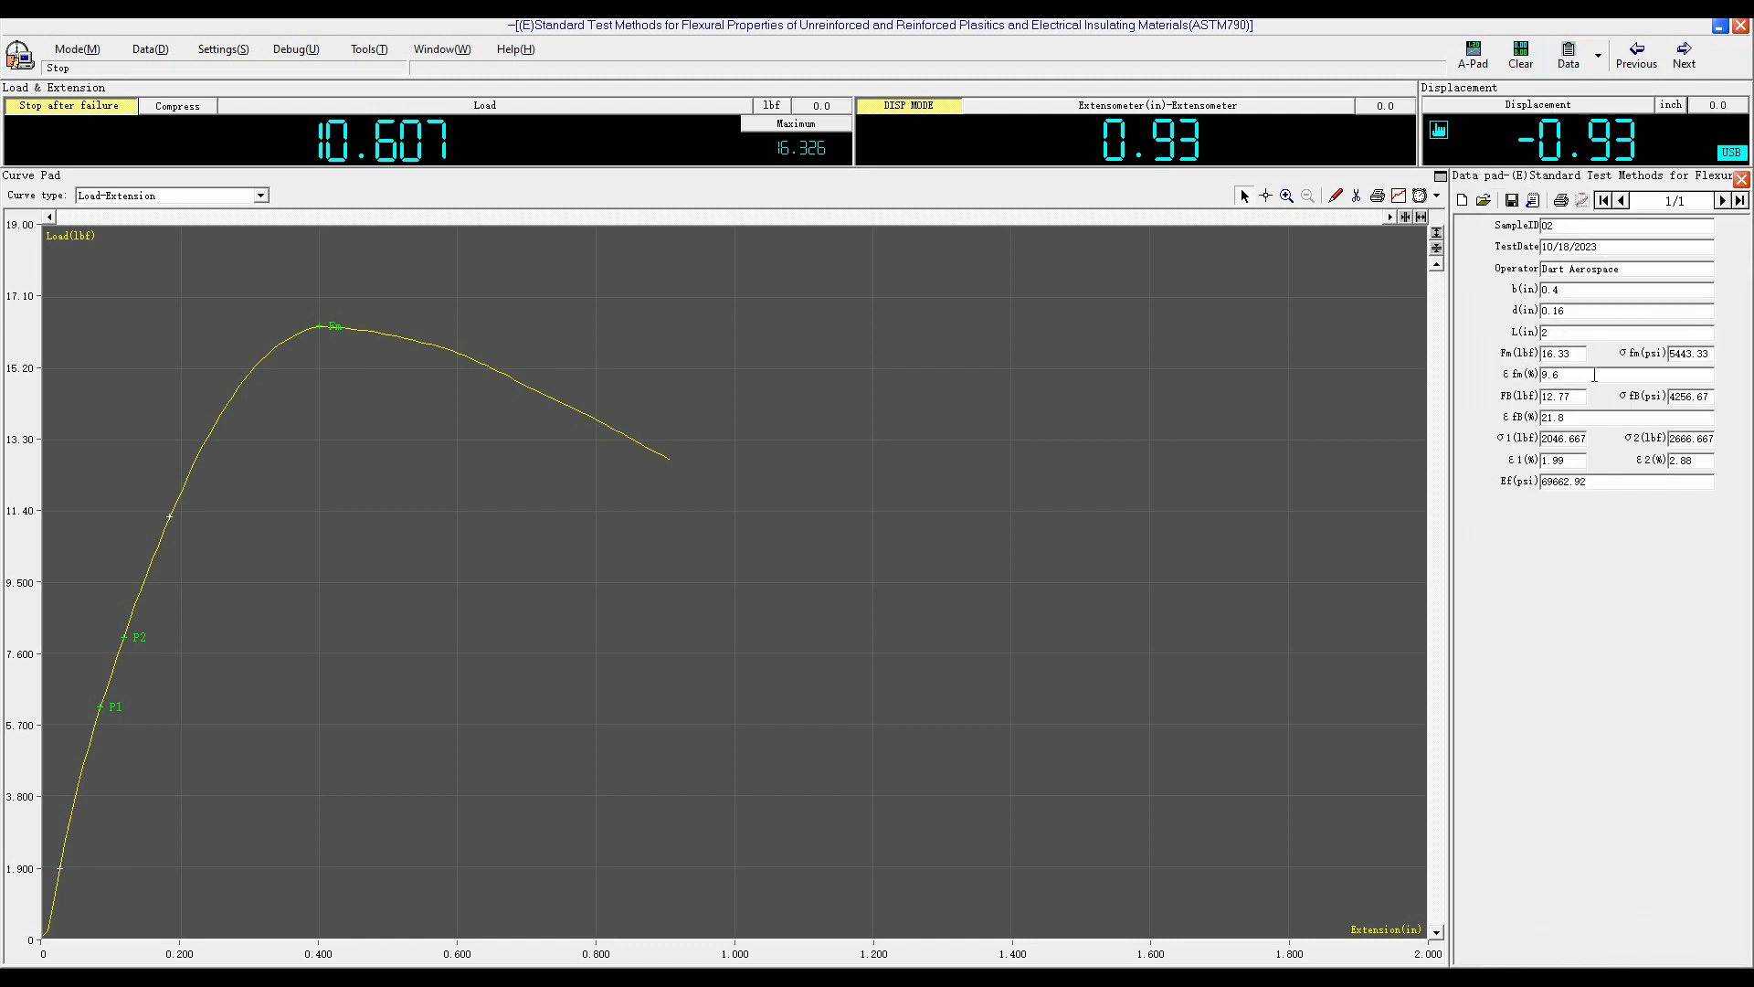